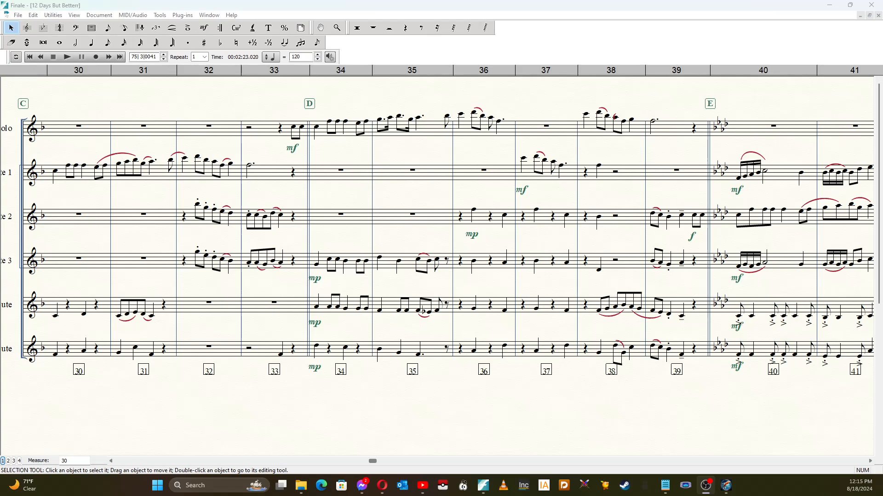
- Play the score from measure 28 into the empty closing measures and stop playback
click(111, 462)
click(110, 461)
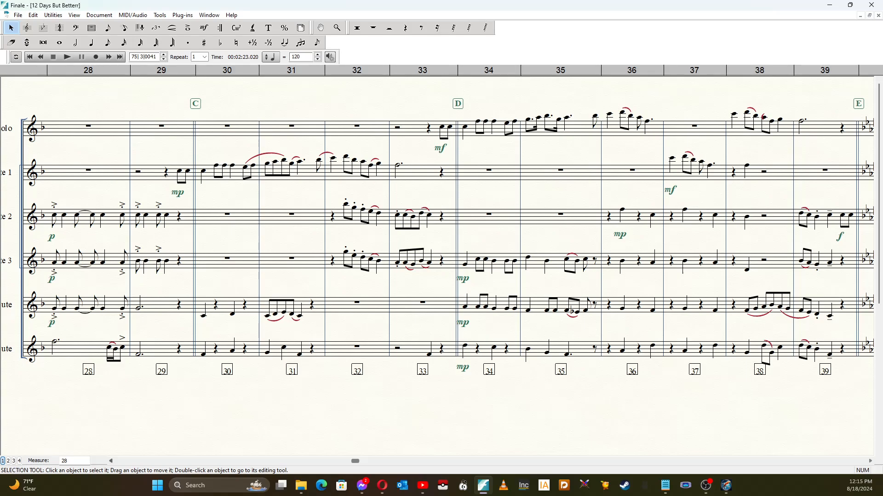
drag(157, 57, 131, 57)
text(30)
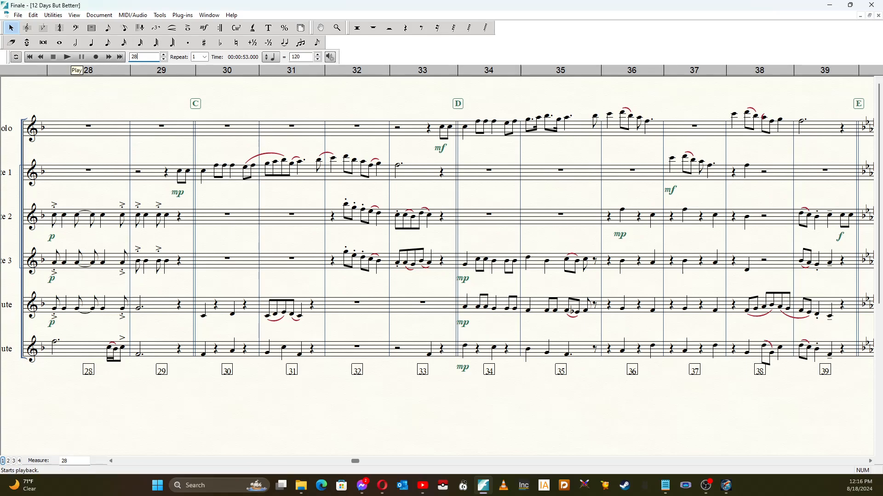
click(68, 57)
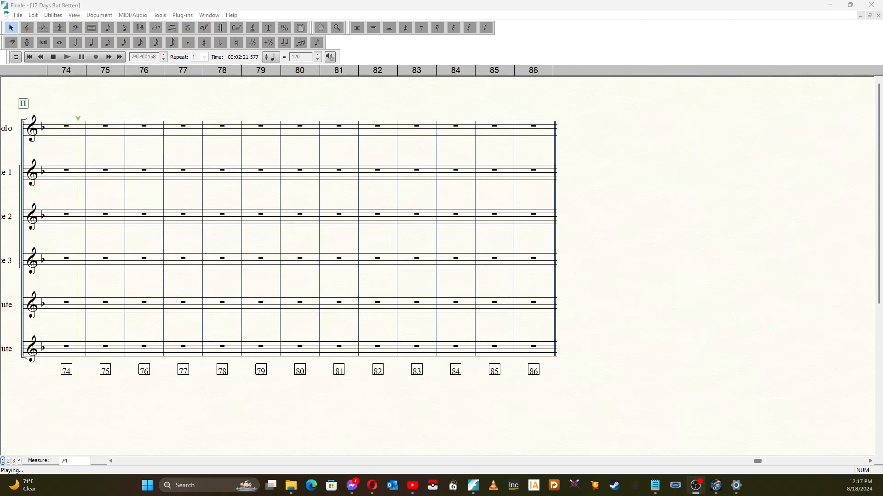
key(space)
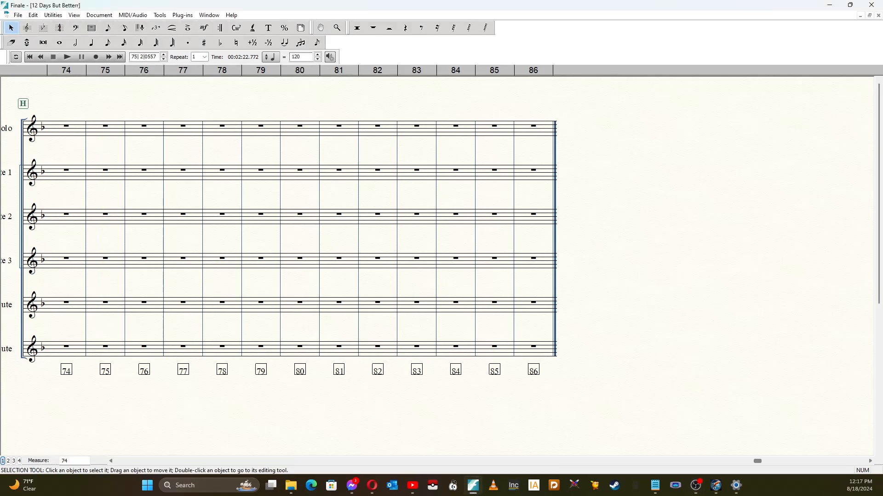
- Return to measure 28 and add staccato marks to the second, third and fourth notes of measure 32 in the Flute 1 staff
key(alt+Tab)
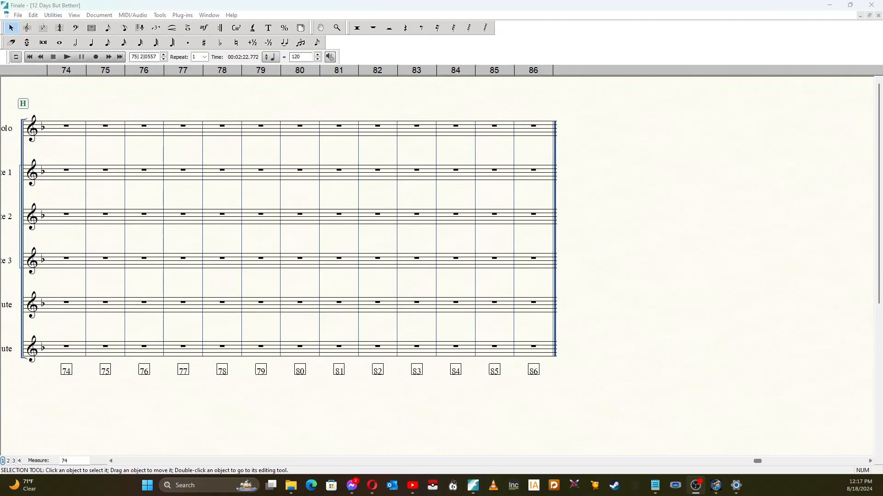
click(690, 461)
key(Home)
key(Home)
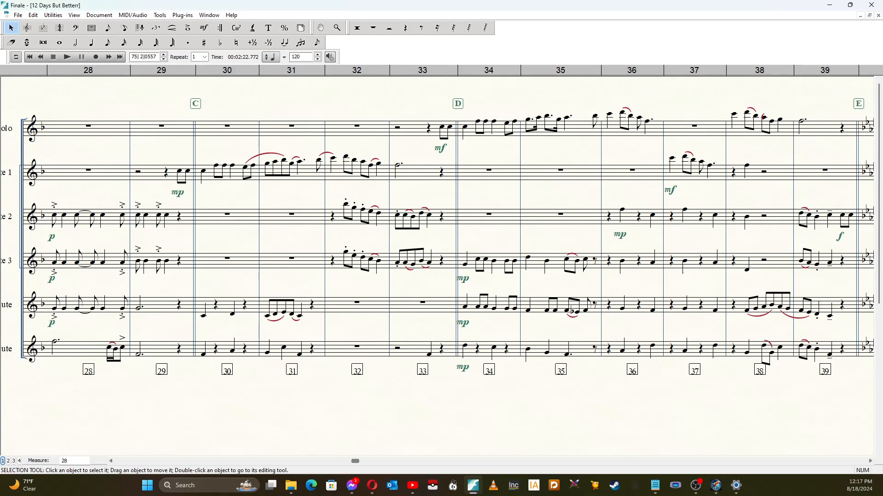
key(alt+Tab)
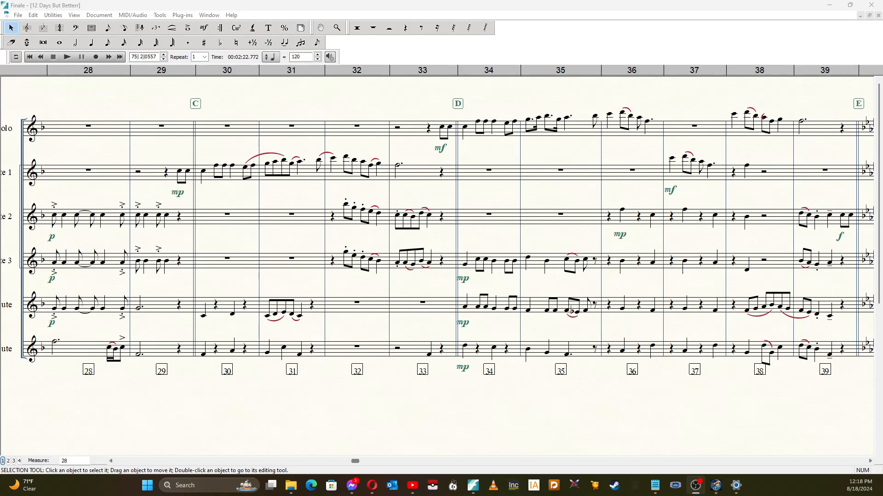
click(188, 28)
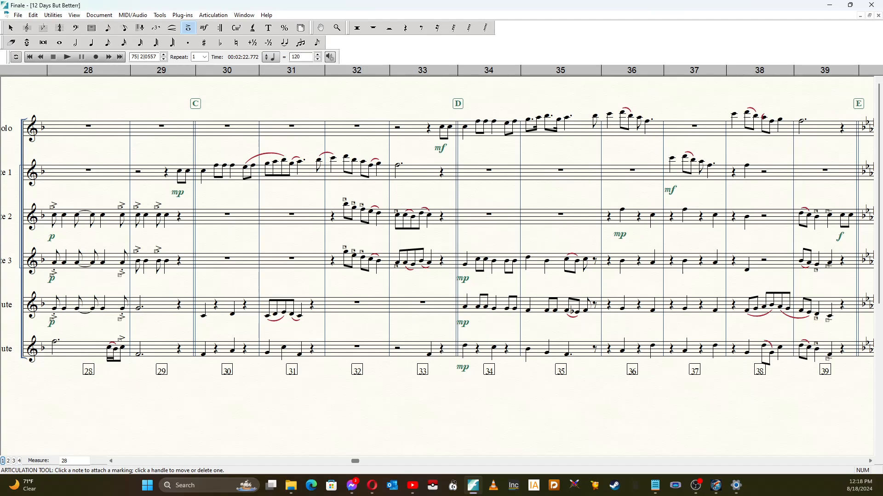
key(s)
drag(339, 148, 365, 183)
key(Escape)
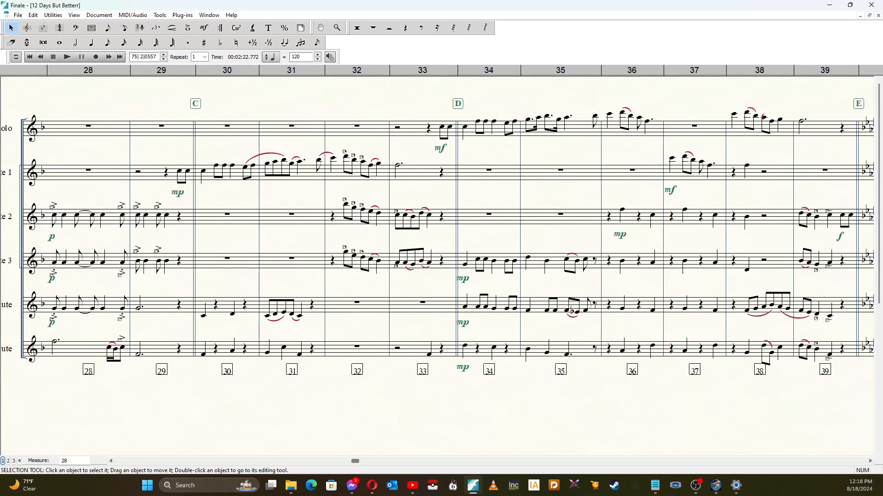
- Slur the fourth and fifth notes of measure 38 in the Solo staff
click(172, 27)
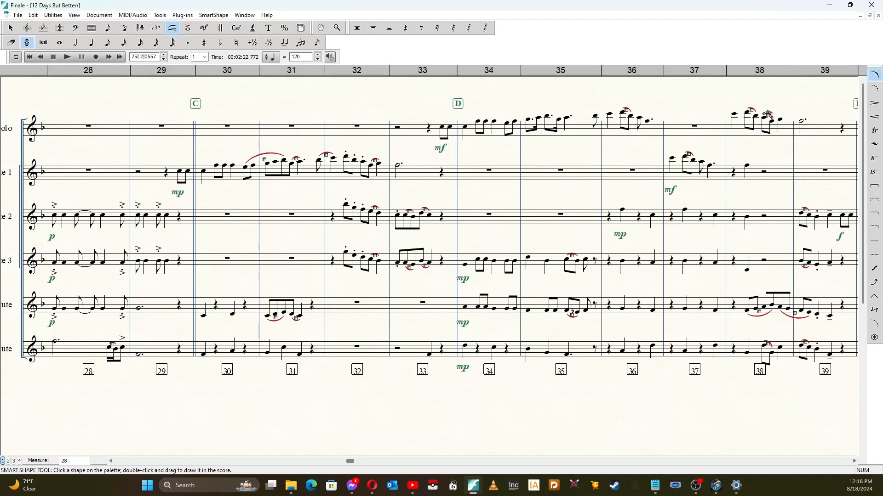
click(10, 28)
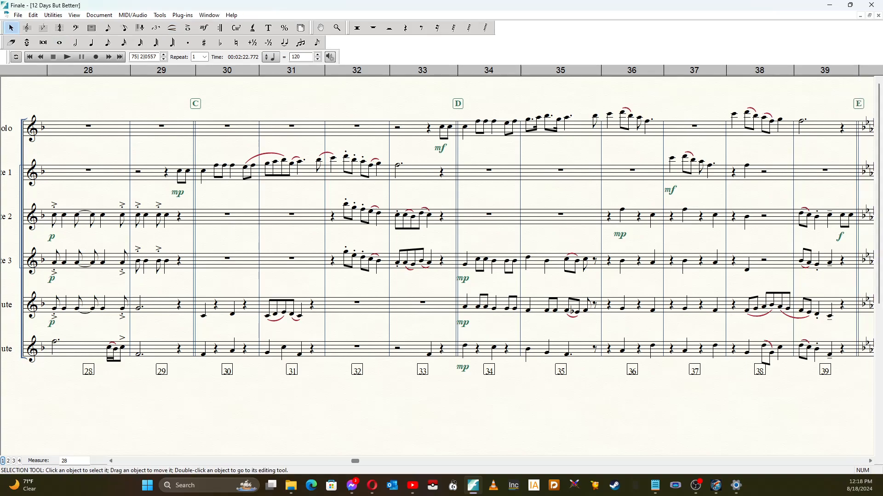
- Add an mp dynamic under the quarter note of measure 38 in the Flute 1 staff
key(End)
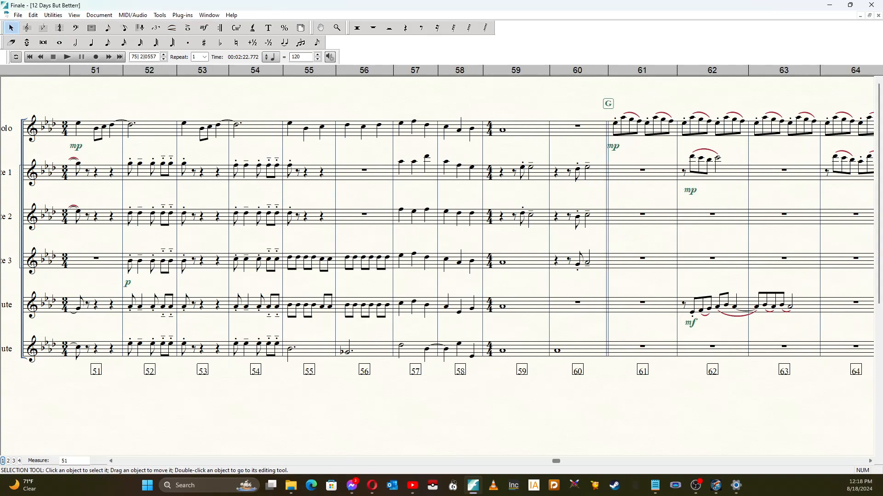
key(Home)
key(Home)
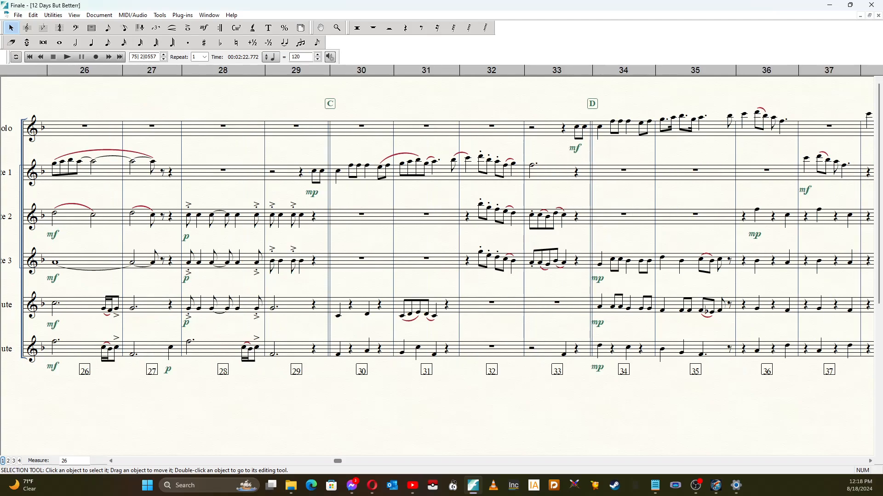
scroll(437, 267, right, 5)
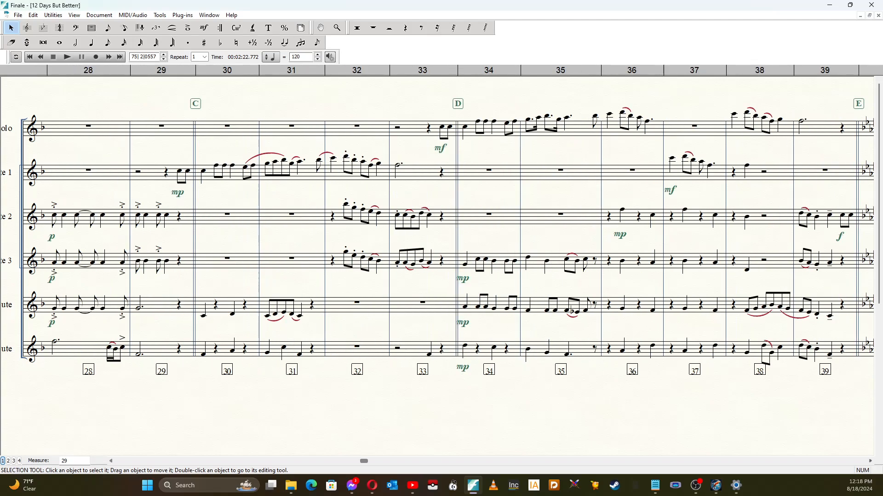
scroll(437, 267, right, 1)
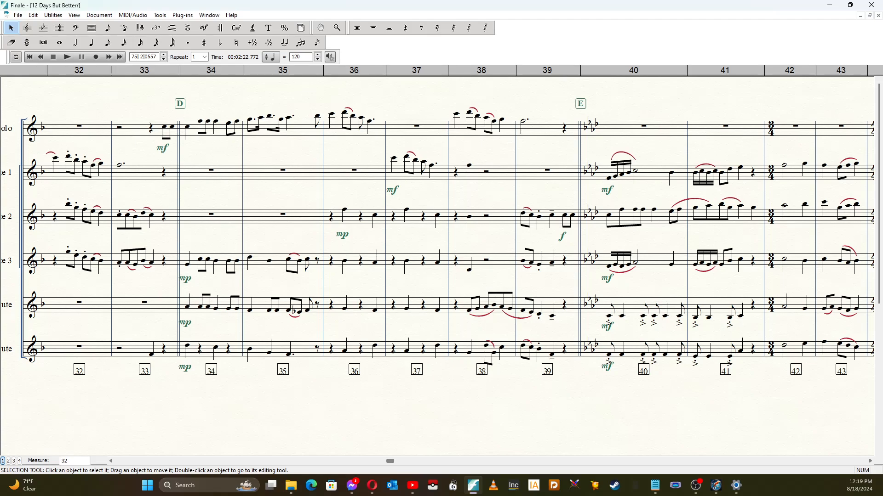
click(204, 28)
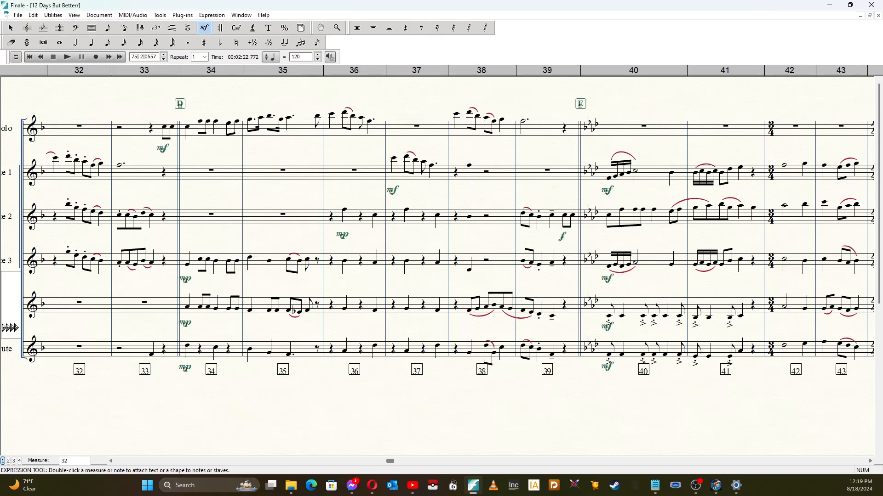
key(6)
click(468, 172)
key(Escape)
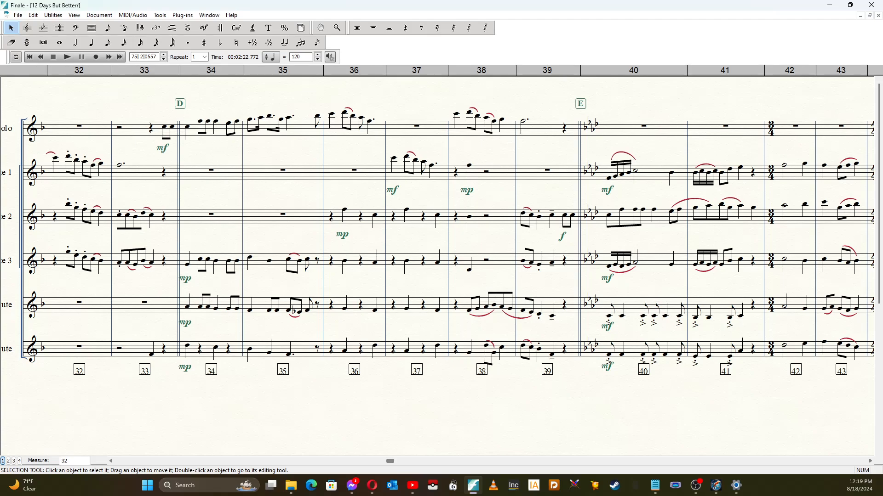
- Draw crescendo hairpins under measure 39 in each of the four lowest staves, from the first note to about beat four
scroll(437, 267, left, 2)
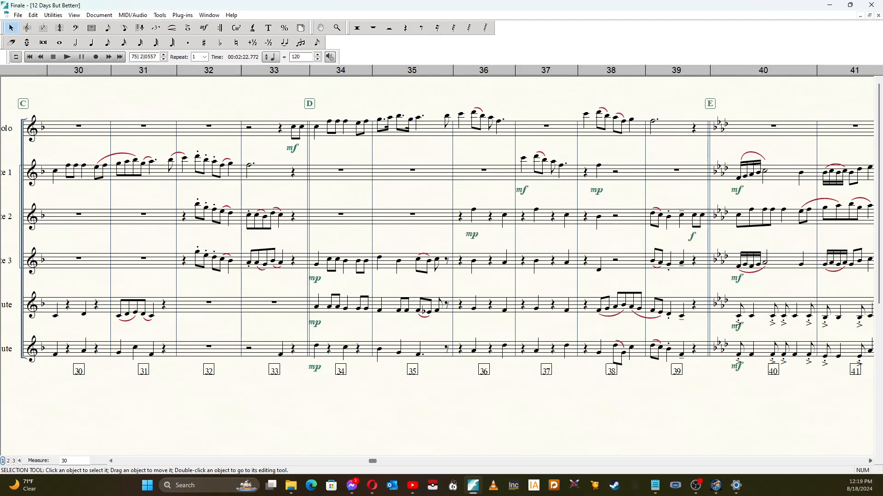
scroll(437, 266, right, 3)
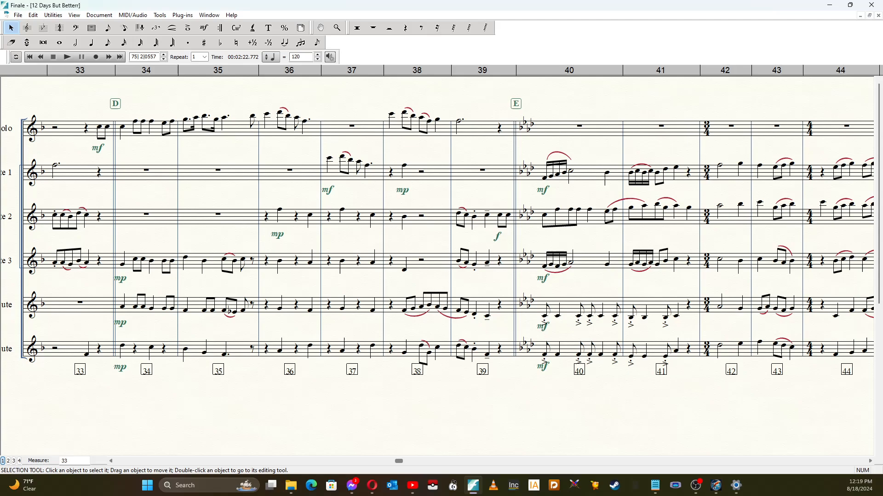
click(172, 28)
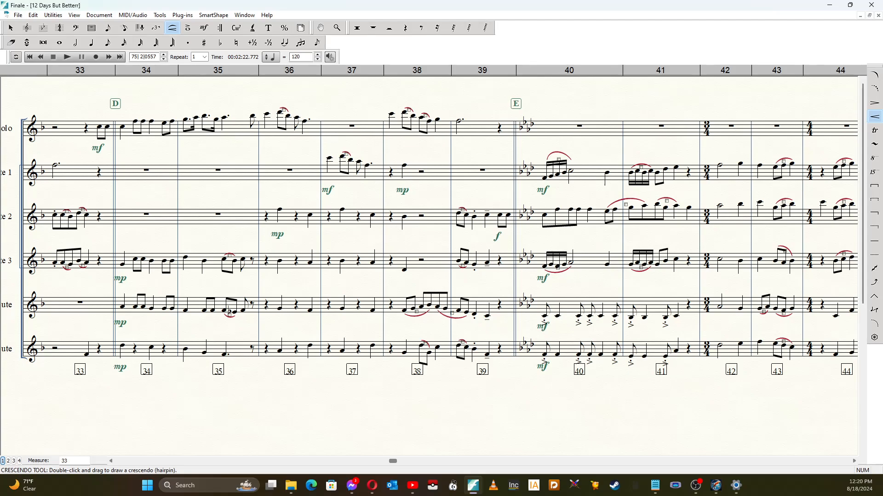
click(456, 235)
drag(456, 235, 498, 234)
click(456, 279)
drag(456, 279, 498, 279)
click(456, 323)
drag(456, 323, 498, 323)
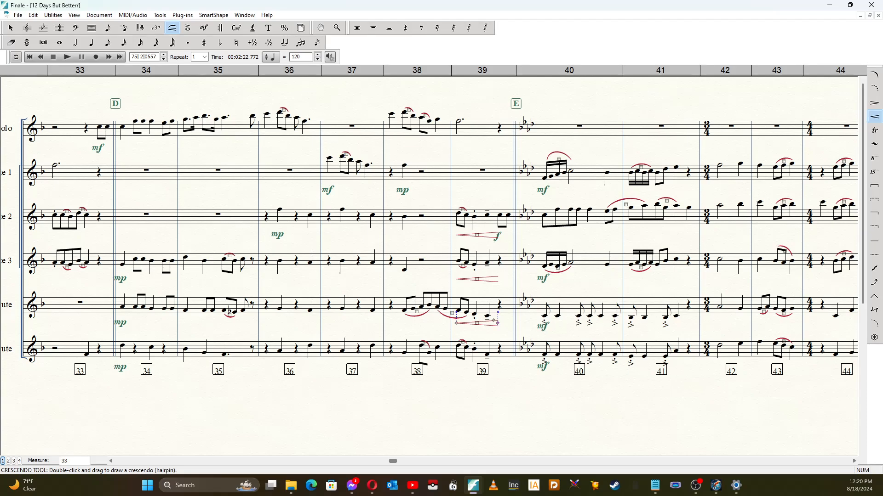
click(456, 368)
drag(456, 368, 498, 368)
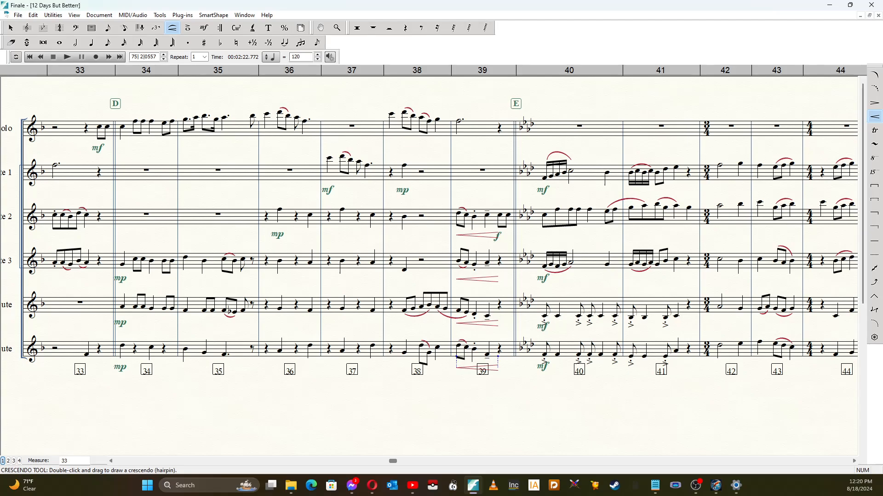
click(11, 27)
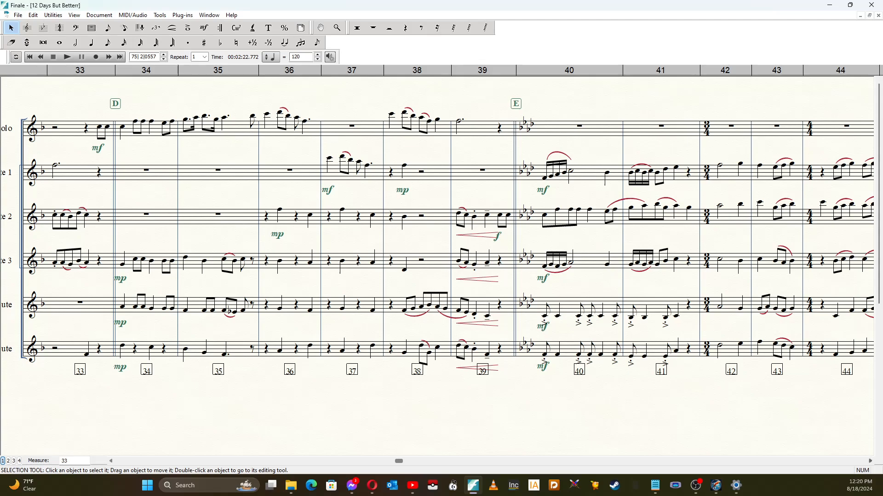
- Review the dynamics, hairpins and slurs from measure 24 to rehearsal mark F
scroll(437, 266, right, 1)
scroll(437, 266, right, 2)
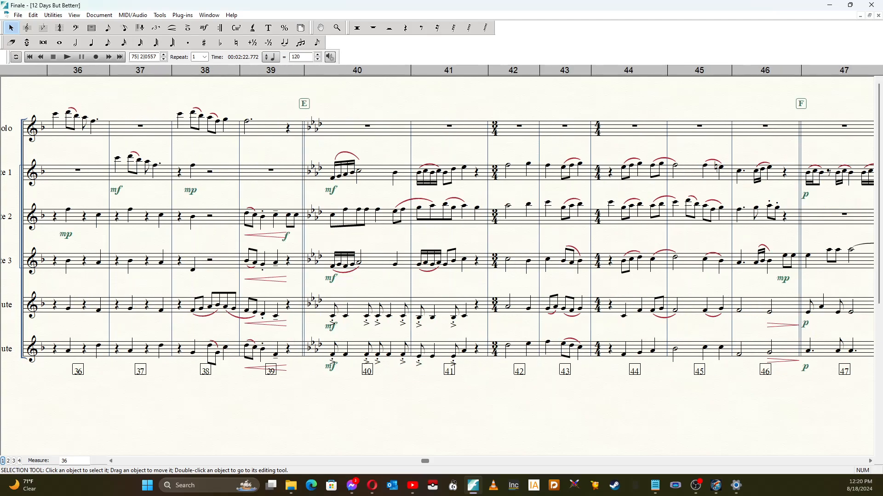
key(Home)
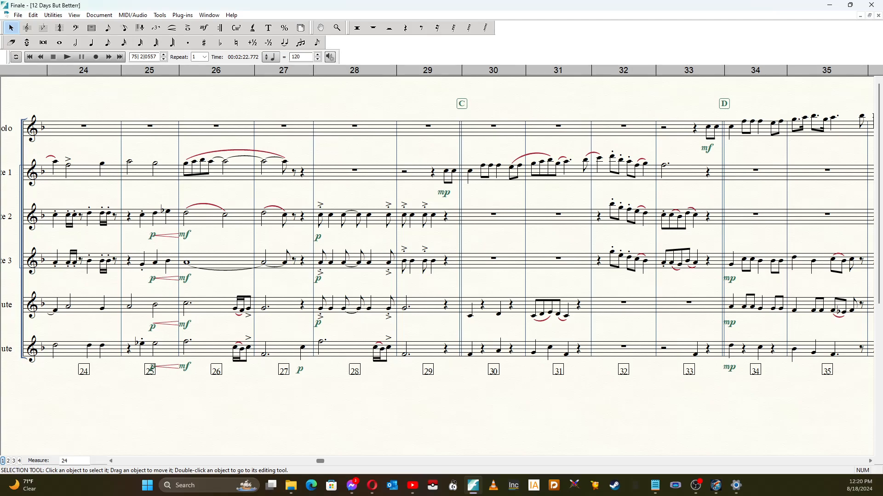
scroll(437, 266, right, 4)
scroll(437, 265, right, 3)
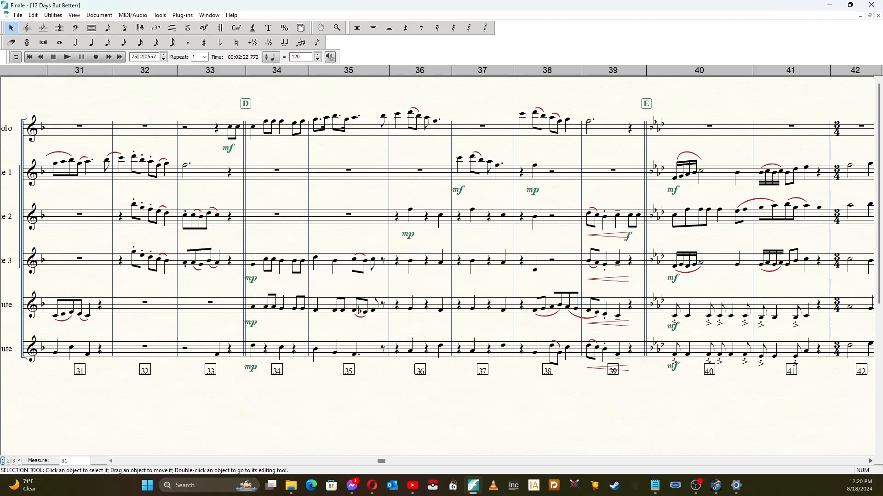
scroll(437, 265, right, 5)
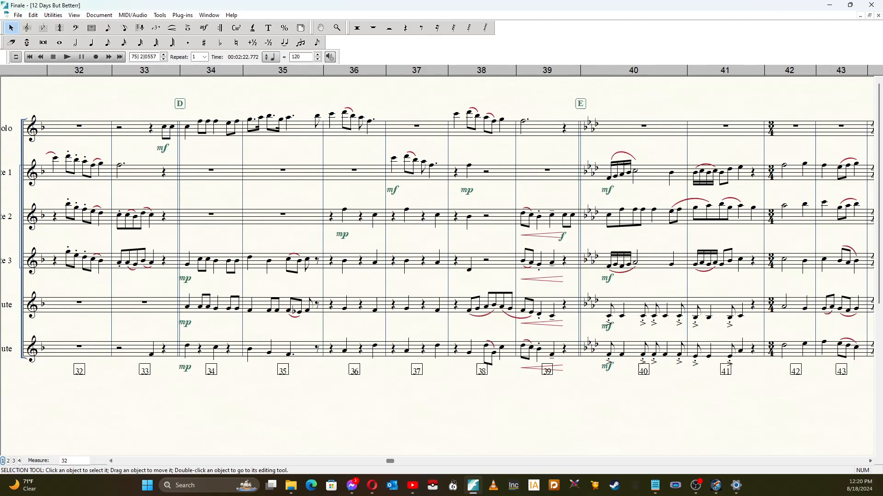
scroll(437, 265, right, 1)
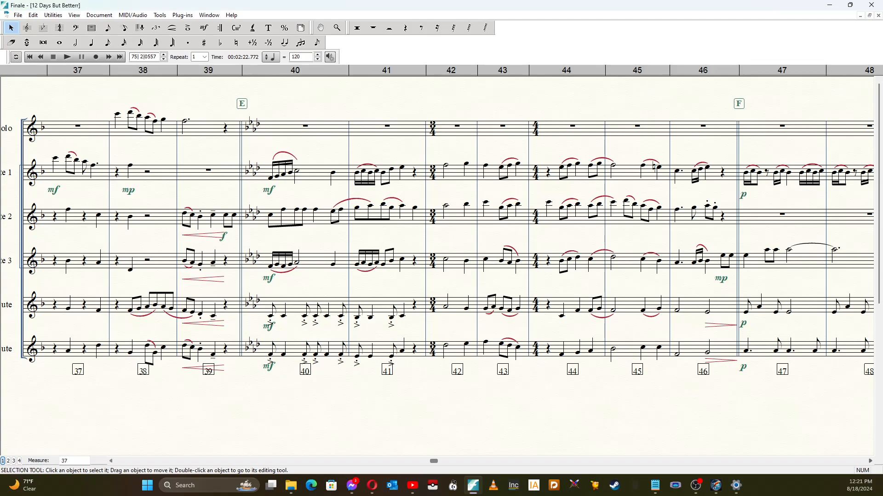
- Slur the two notes of measure 42 in every staff below the Solo staff, redoing the Flute 3 slur
click(172, 27)
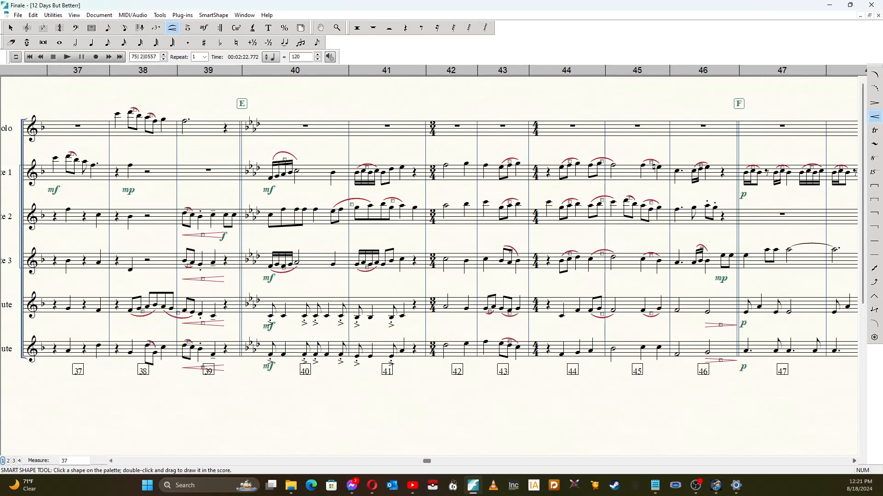
click(875, 75)
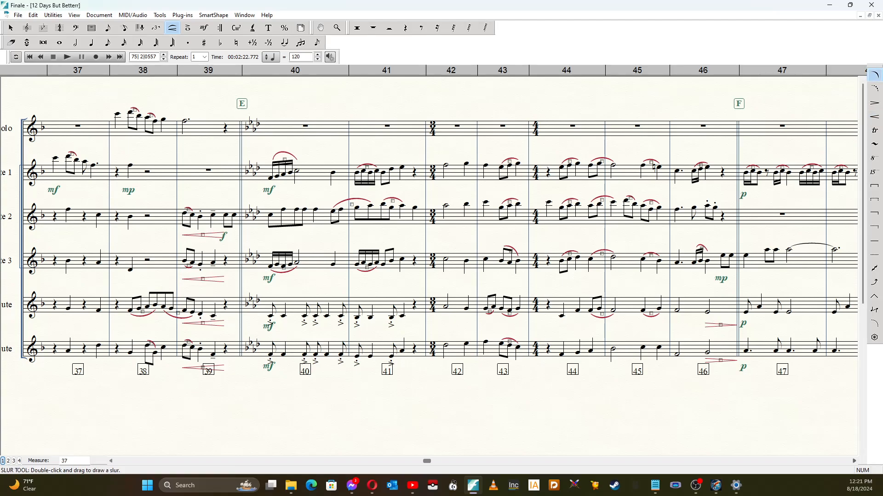
double_click(445, 346)
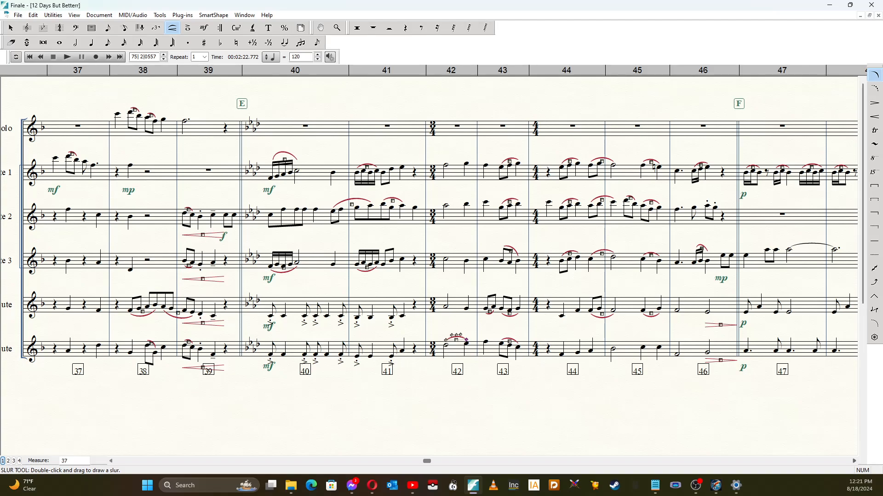
double_click(446, 164)
double_click(446, 205)
double_click(446, 258)
key(ctrl+z)
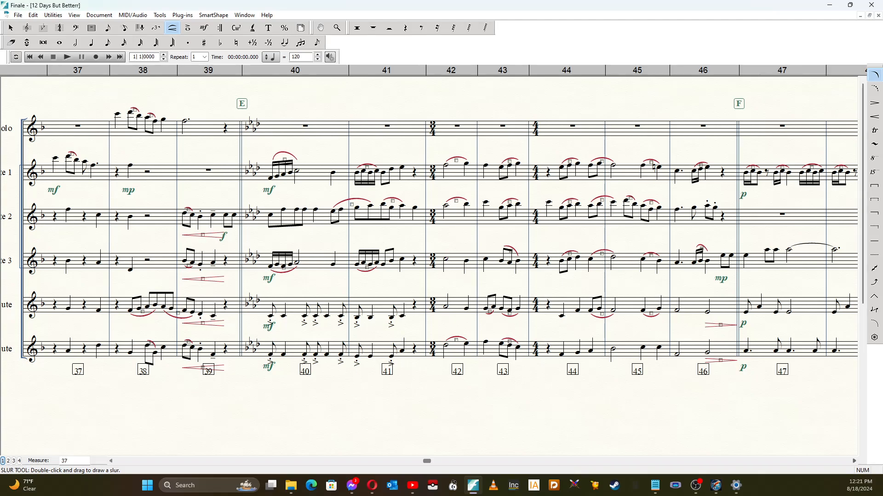
double_click(446, 258)
double_click(446, 306)
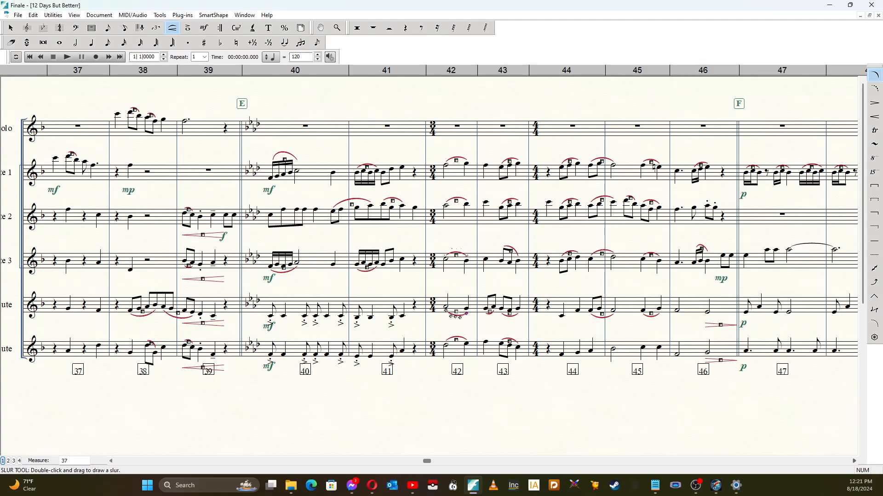
key(Escape)
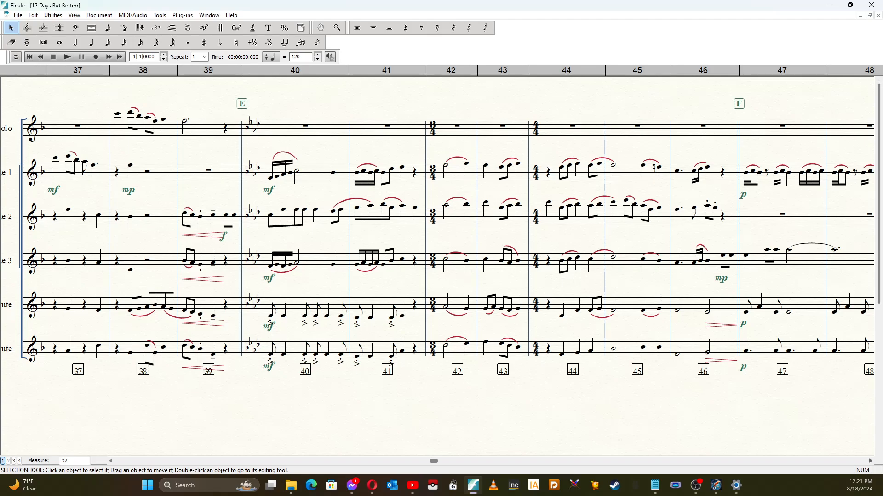
- Review the slurs, dynamics and articulations in all staves from measure 41 to measure 71
click(870, 461)
click(870, 461)
scroll(436, 265, right, 3)
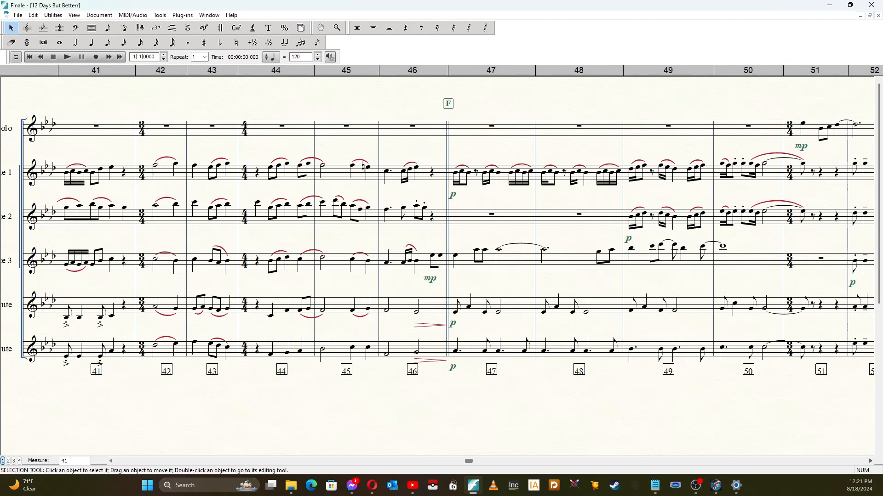
scroll(468, 264, right, 5)
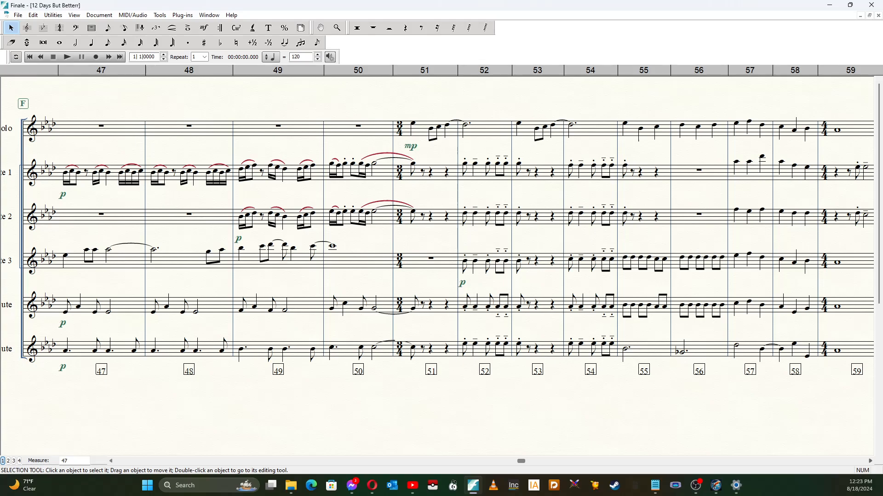
scroll(437, 266, right, 3)
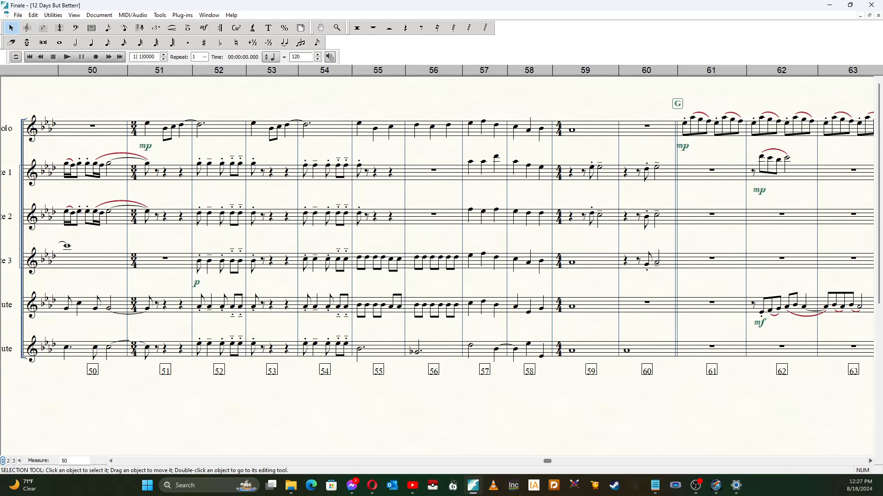
scroll(441, 267, right, 7)
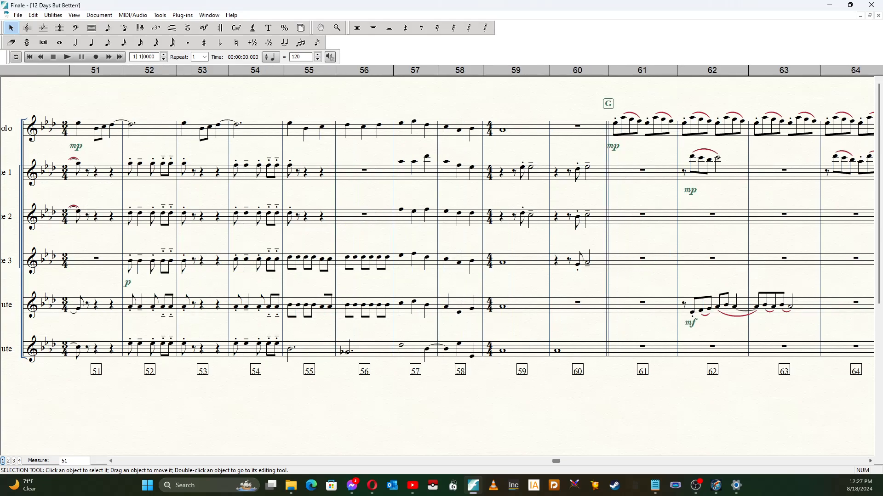
scroll(441, 266, right, 6)
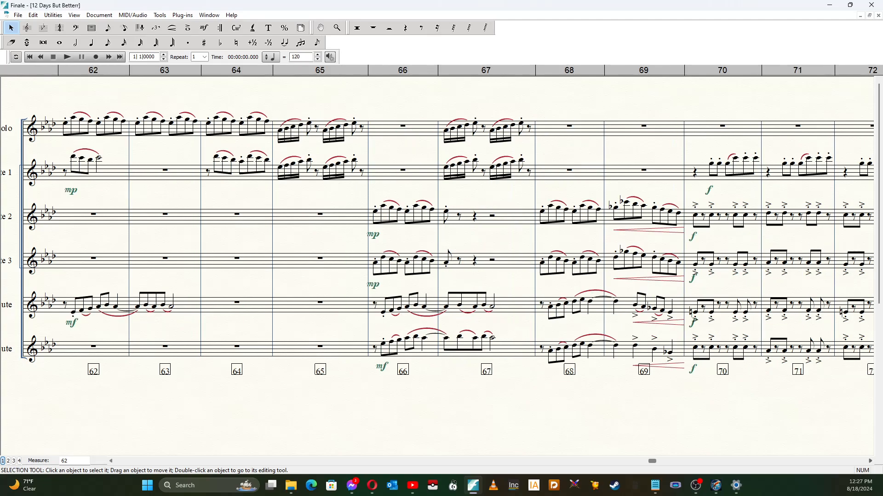
scroll(441, 267, left, 1)
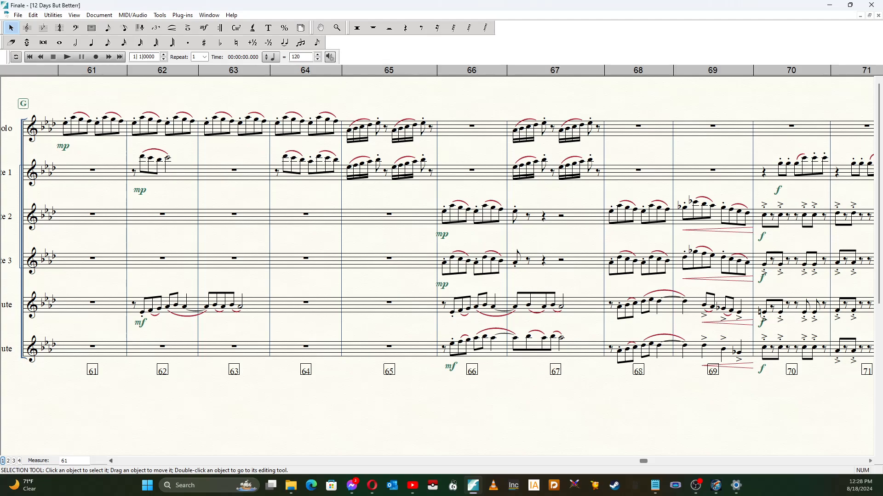
- Highlight measures 61–69 in the two lowest staves and the end of measure 69 in the four lowest, comparing them with the passage around rehearsal mark E
click(92, 305)
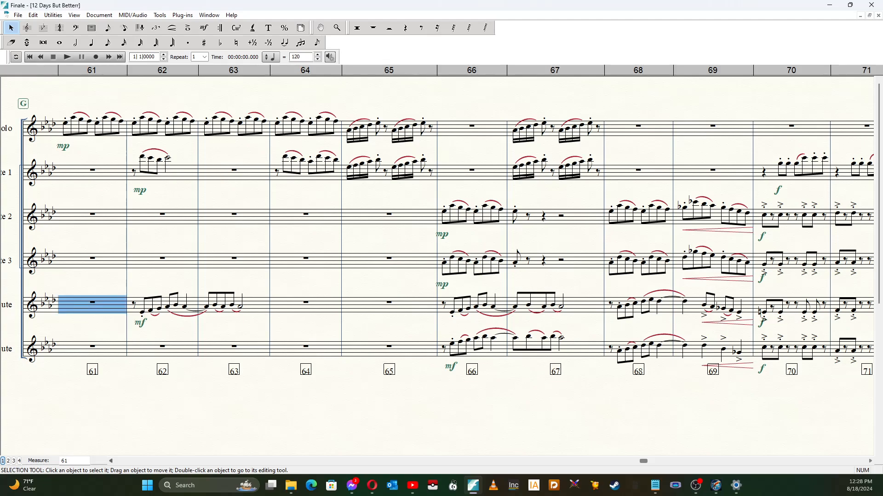
shift+click(712, 349)
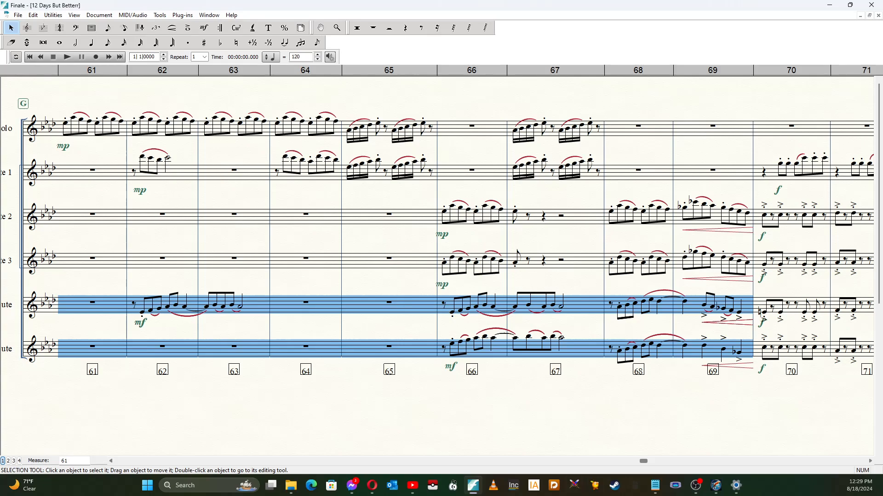
key(Home)
key(Home)
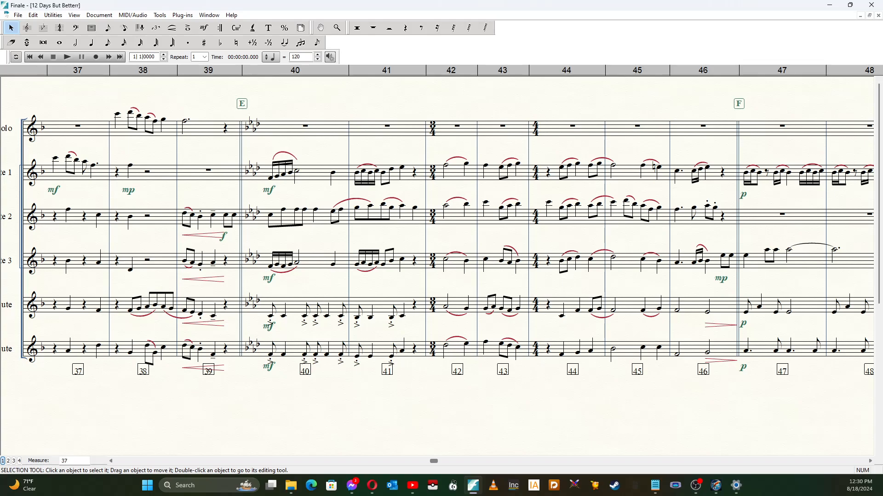
key(End)
key(End)
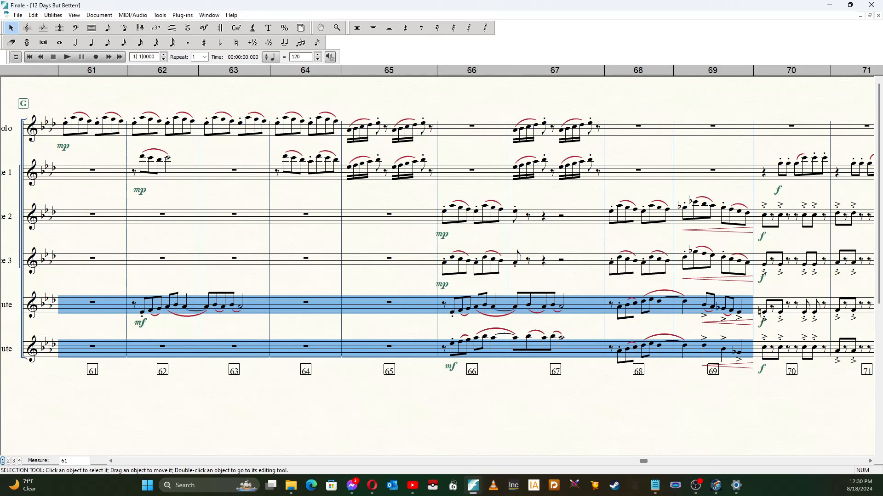
scroll(437, 266, right, 3)
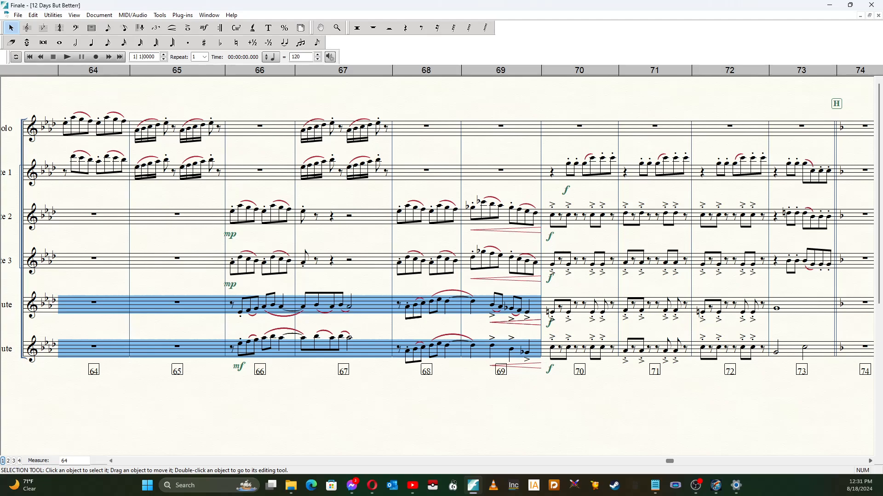
mouse_move(507, 186)
mouse_down()
mouse_move(522, 345)
mouse_move(535, 378)
mouse_up()
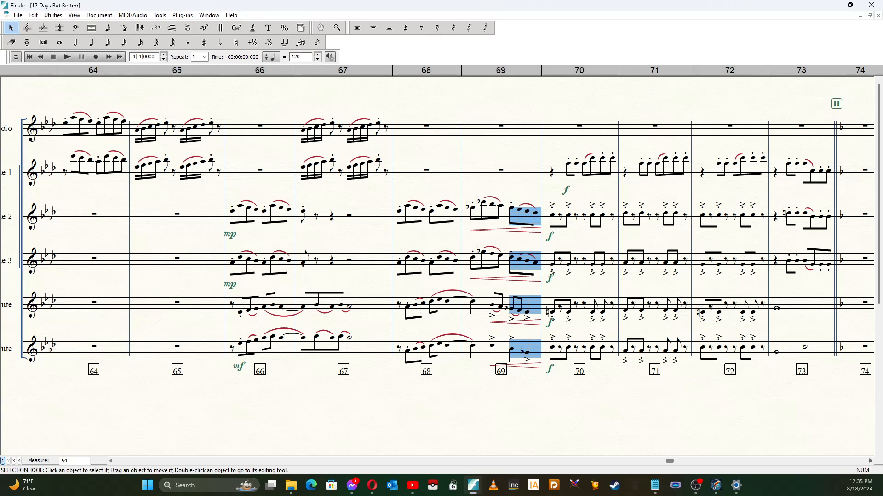
key(Home)
key(Home)
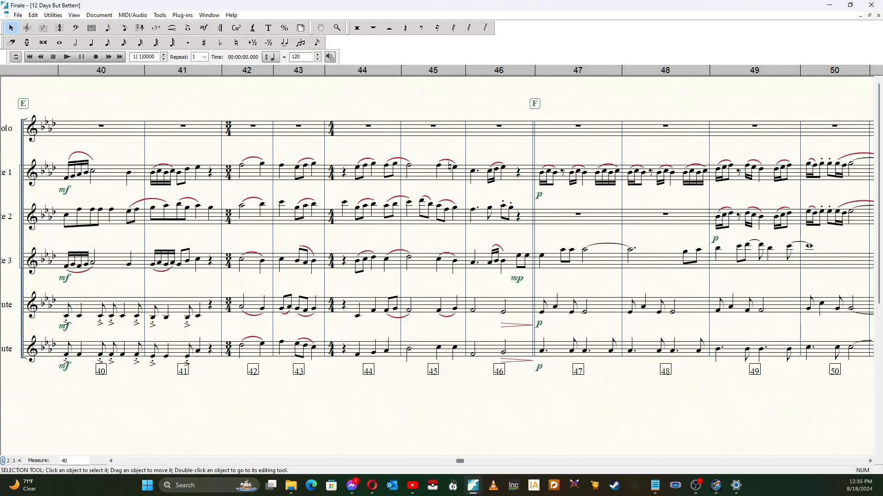
key(Home)
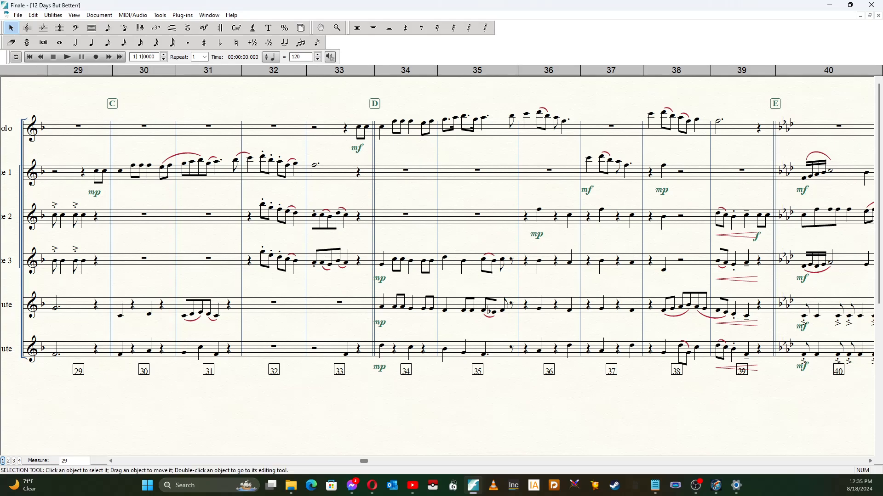
- Play the score back from measure 28 and stop just past rehearsal mark D
click(144, 57)
text(28)
click(67, 57)
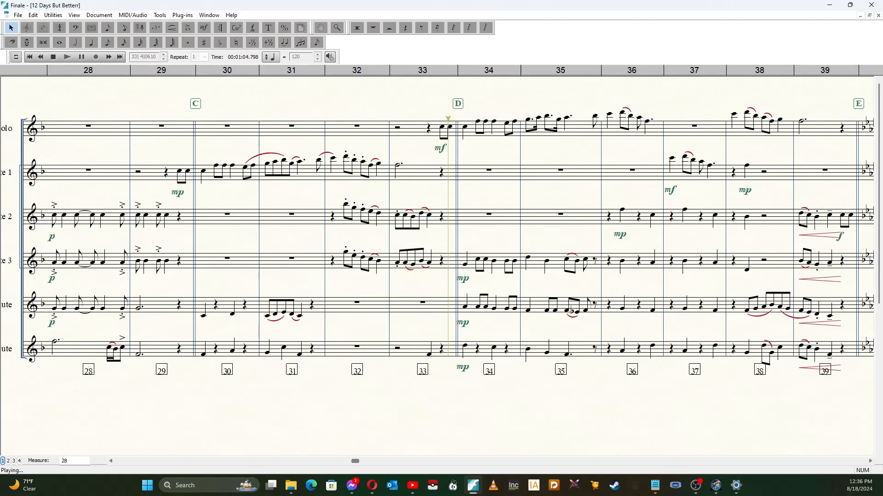
click(54, 57)
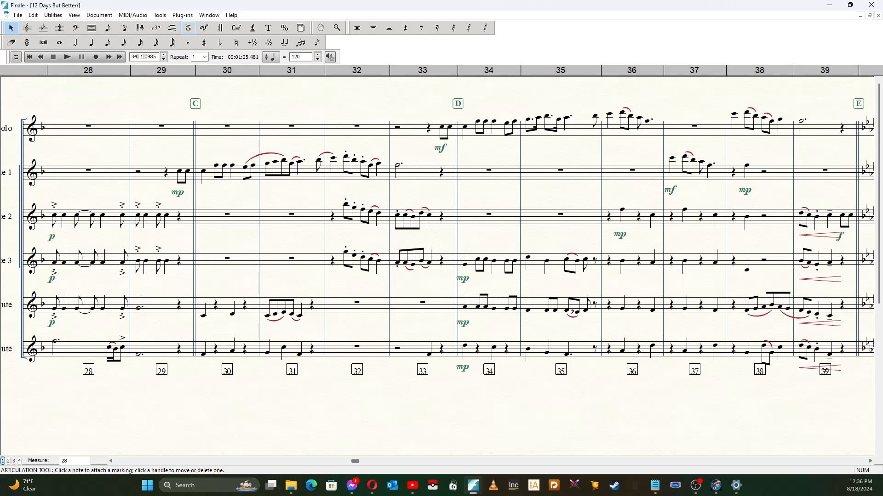
- Add an accent articulation to the quarter note of measure 33 in the lowest staff
click(188, 28)
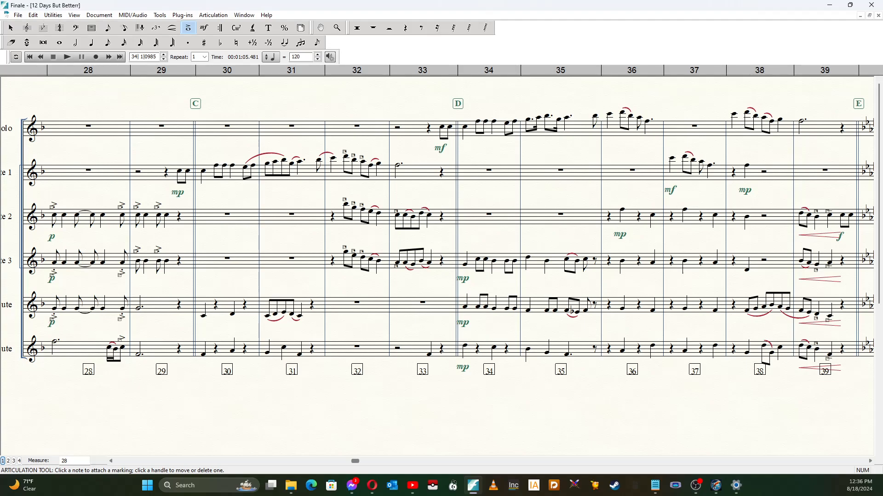
click(429, 355)
key(Escape)
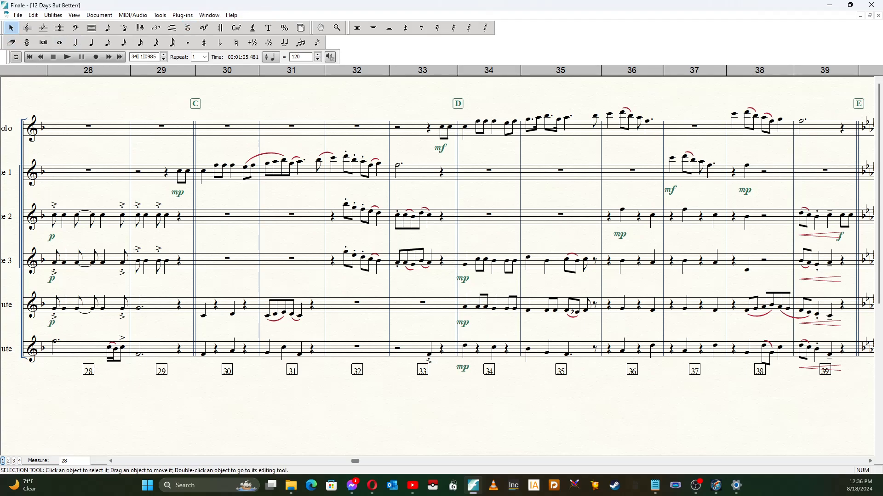
- Play back the passage around rehearsal mark D, including the accented bass note, and continue from measure 33 to measure 38
click(67, 57)
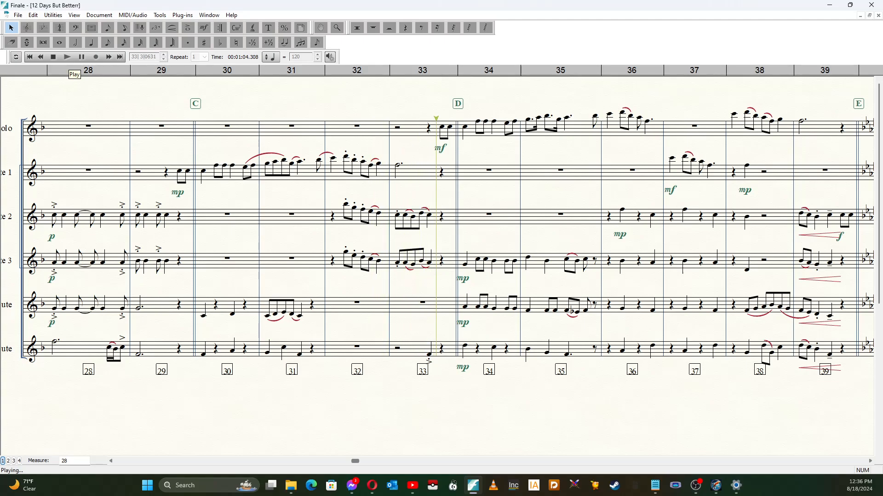
click(53, 57)
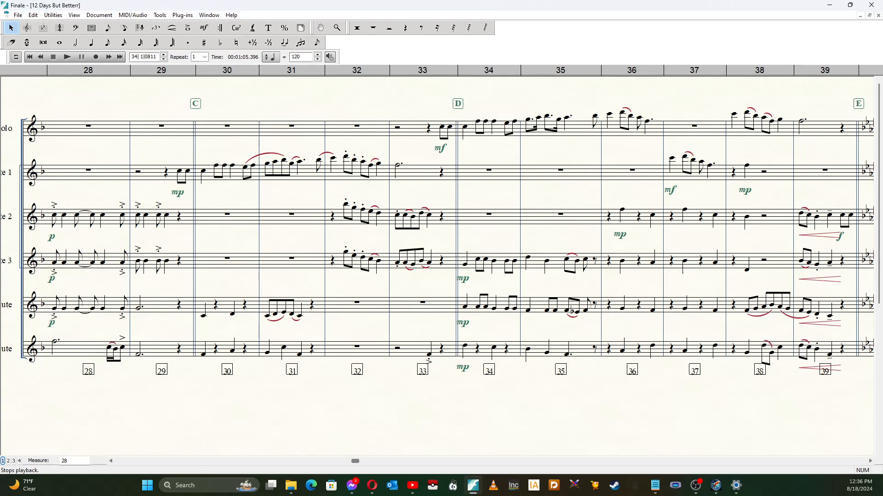
click(40, 57)
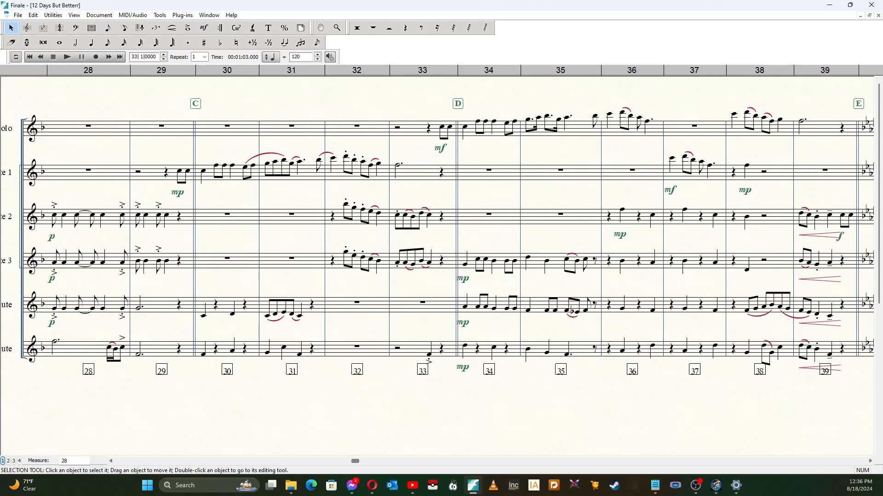
scroll(437, 266, right, 2)
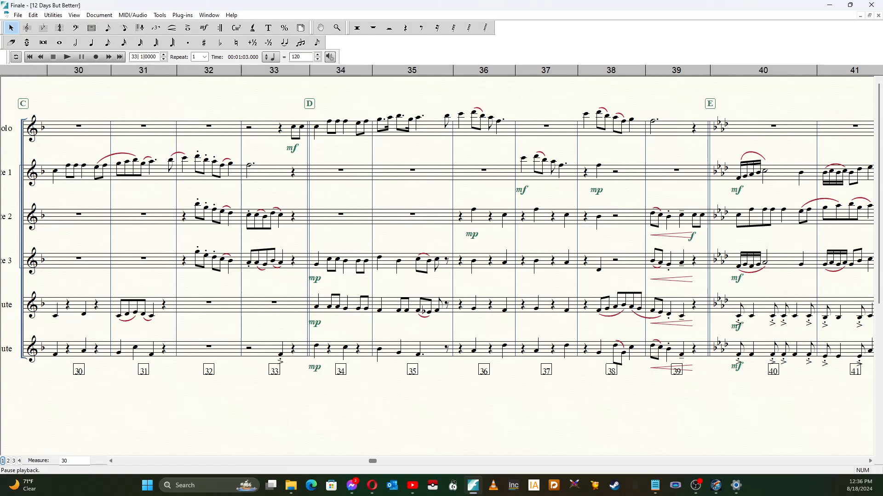
click(67, 57)
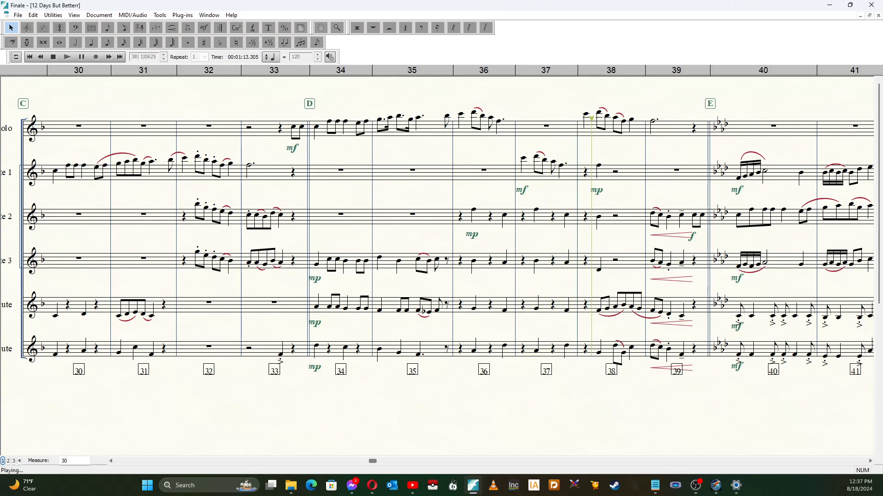
click(53, 56)
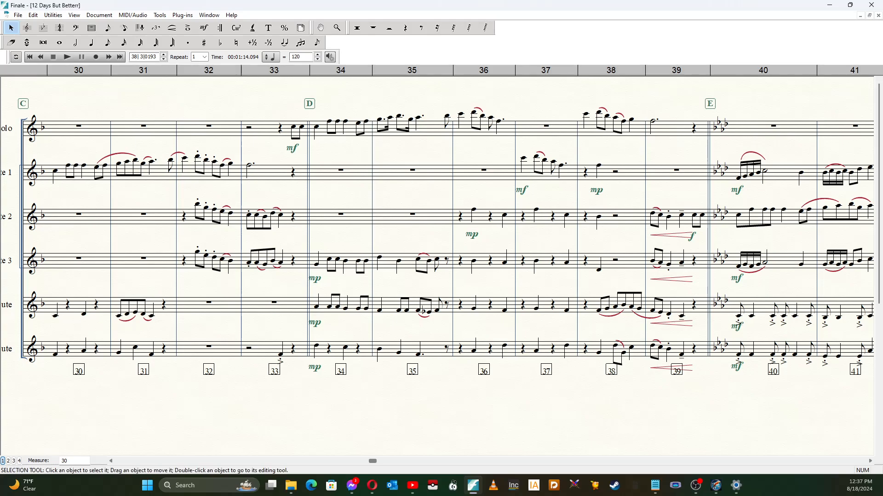
- Add staccatos to the quarter notes of measures 36–37 in the four lowest staves and the beat-two notes of measure 38 in Flutes 1–3
click(188, 27)
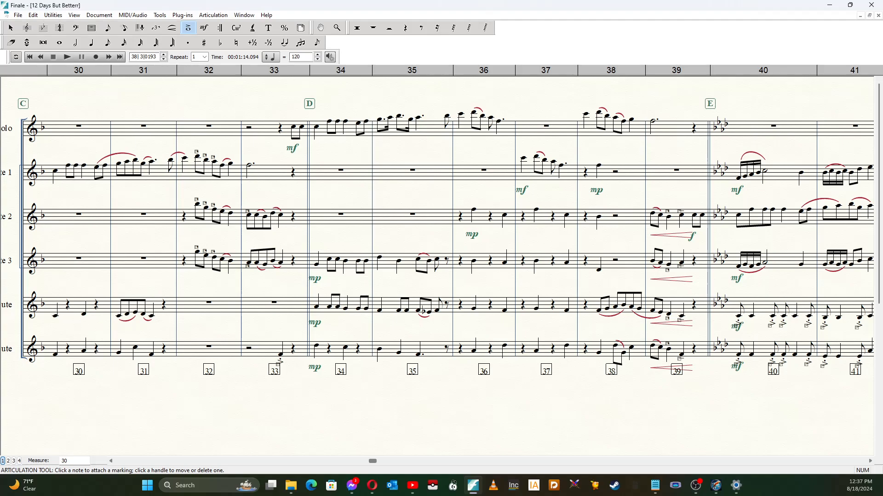
drag(466, 205, 606, 271)
drag(590, 149, 606, 172)
drag(460, 290, 576, 372)
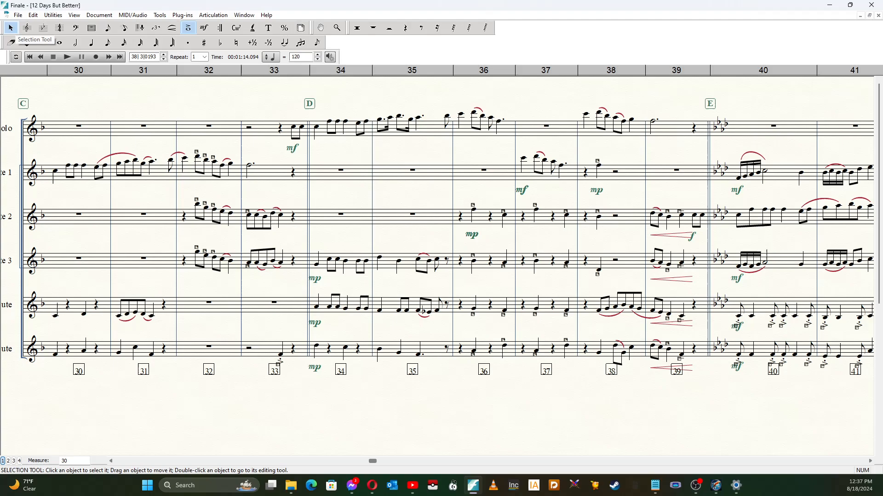
click(11, 28)
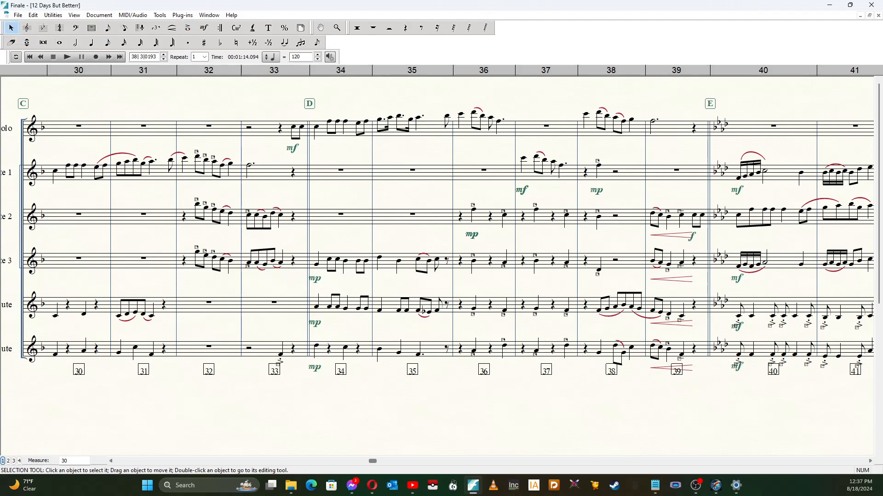
- Play the score back from measure 34 and stop in measure 40
drag(157, 57, 130, 57)
text(34)
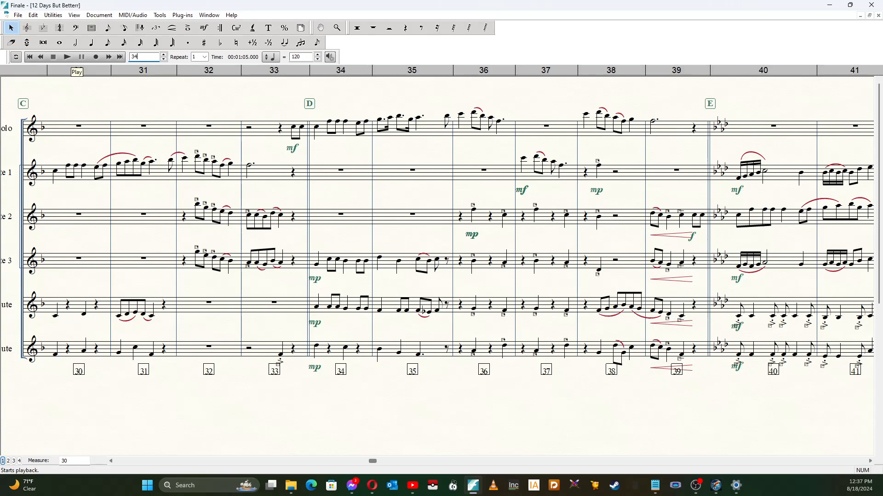
click(67, 57)
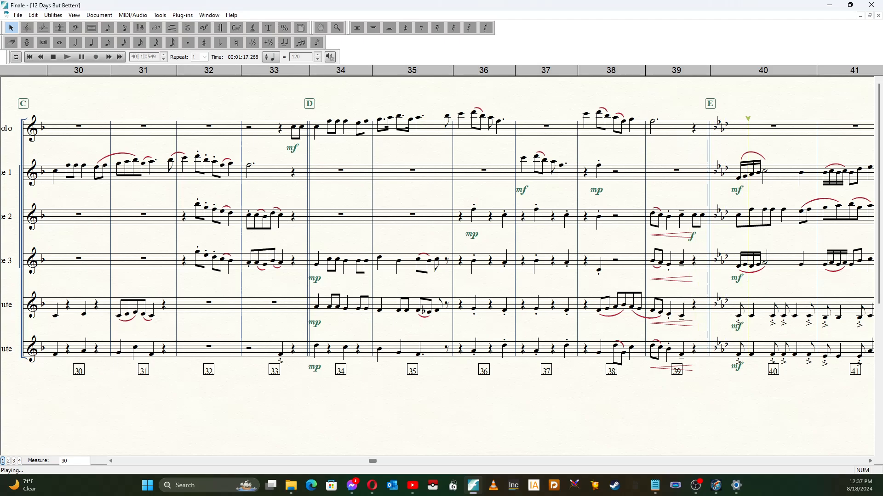
key(space)
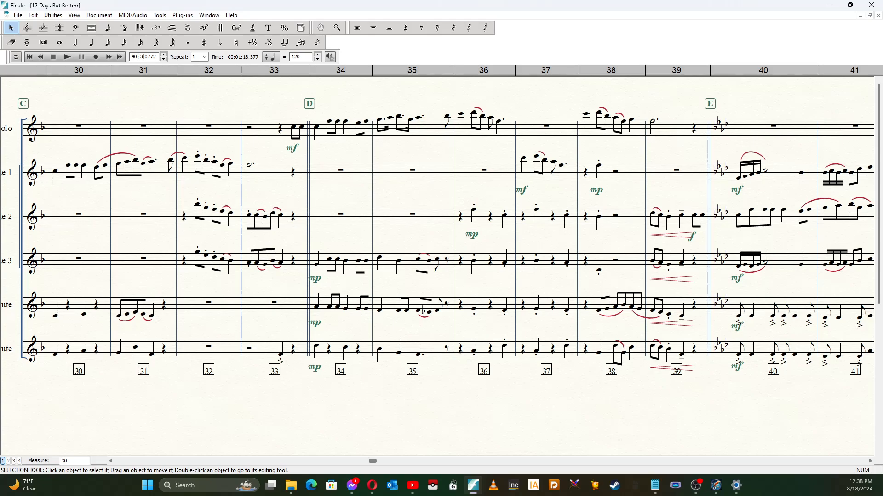
- Delete the Flute 1 dynamics of measures 37 and 38, and place mp at the start of measure 37 instead
click(204, 27)
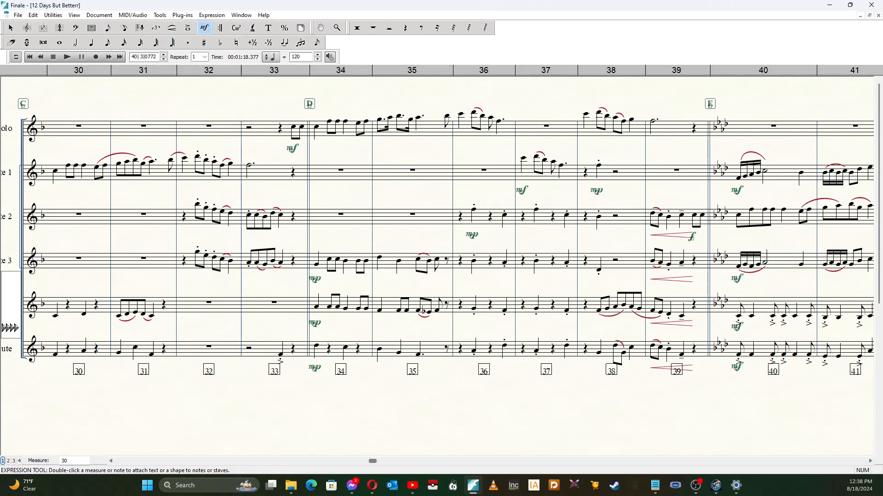
drag(503, 183, 640, 203)
key(Delete)
key(6)
click(523, 172)
- Add p in measure 37 and mp on beat two of measure 38 in each of the four lowest staves
key(7)
drag(533, 218, 541, 361)
key(6)
drag(604, 360, 600, 199)
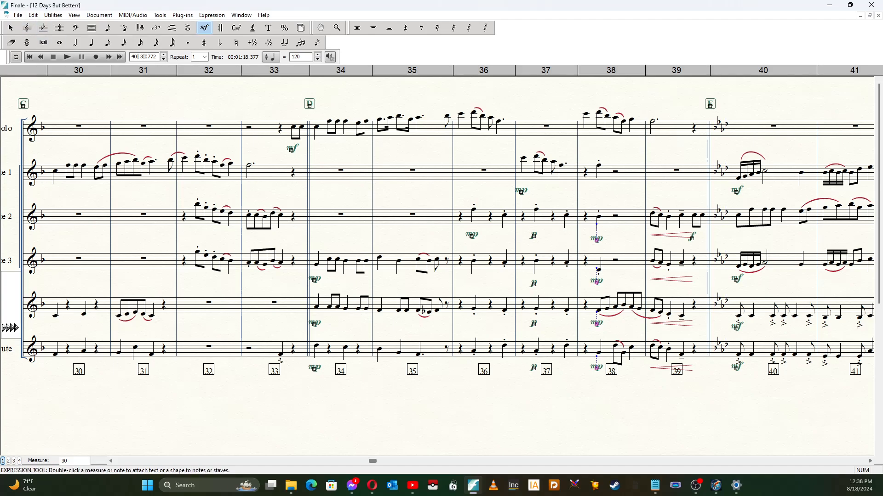
- Replace the p dynamics of measure 37 in Flute 2, Flute 3 and the staff below them
drag(531, 227, 538, 327)
key(Delete)
key(8)
drag(538, 263, 536, 194)
- Rewind a few measures and play back the revised dynamics leading past rehearsal mark E into measure 41
click(40, 57)
click(40, 57)
click(40, 57)
click(41, 57)
click(67, 58)
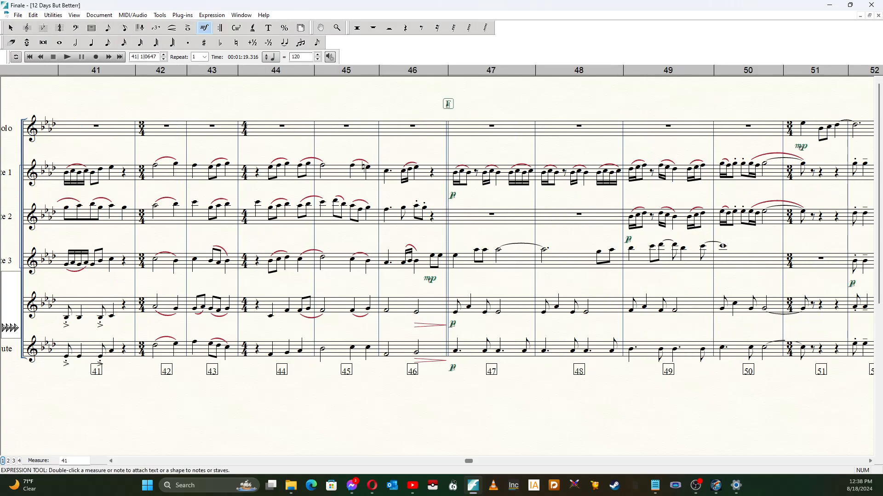
scroll(10, 329, left, 3)
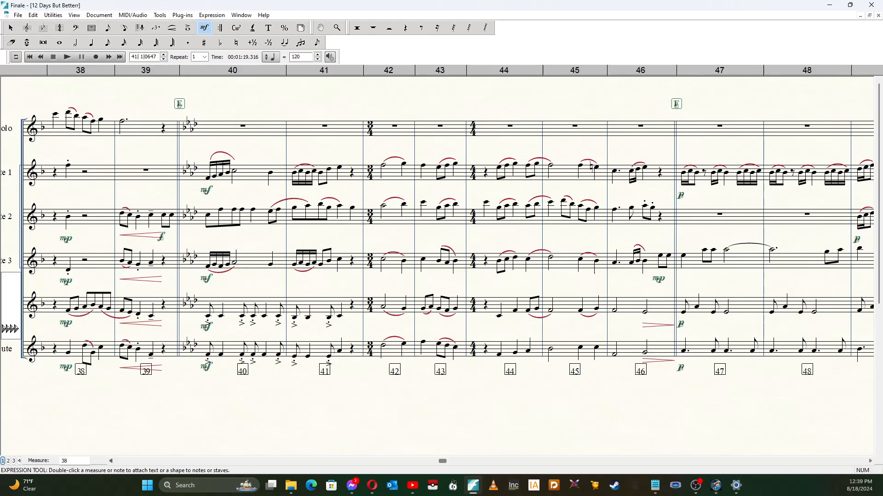
key(space)
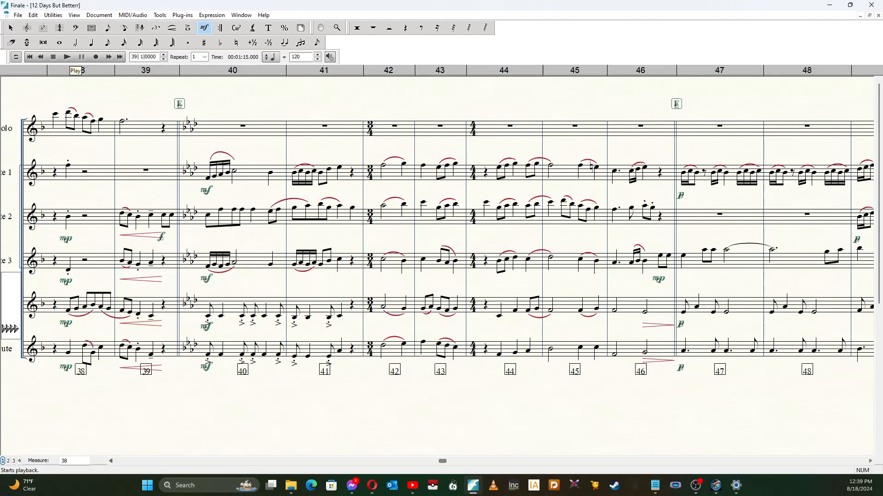
- Play back measures 39 through 46 and stop at rehearsal mark F
click(67, 57)
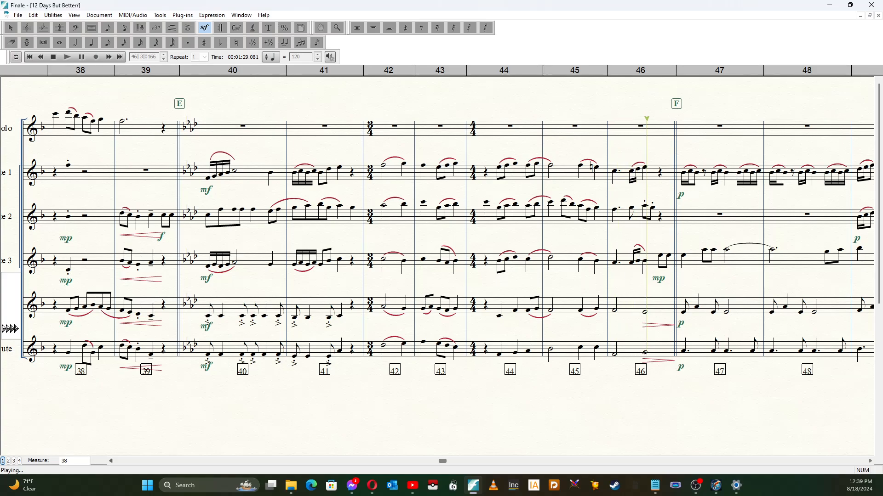
key(space)
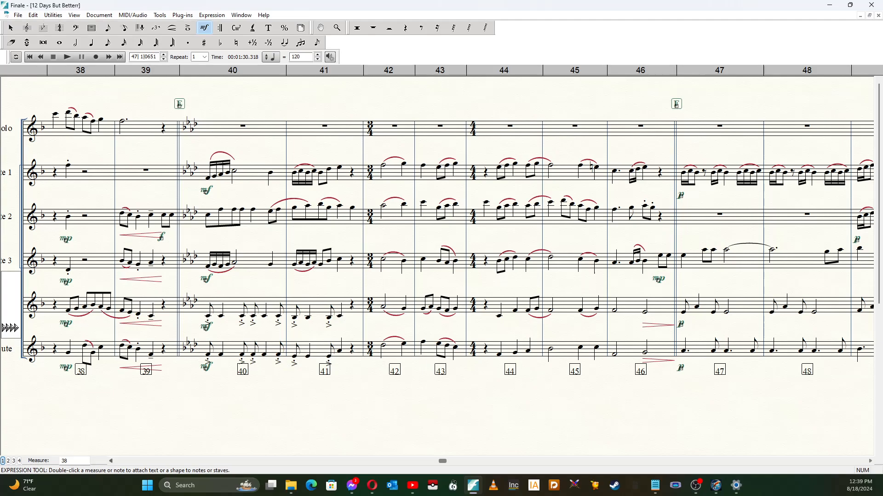
- Add p at the end of measure 41 in Flute 2 and at measure 42 in the other lower staves, and f in measure 44 in all five
click(350, 230)
click(484, 228)
drag(497, 271, 503, 350)
click(496, 188)
click(381, 189)
drag(380, 255, 383, 361)
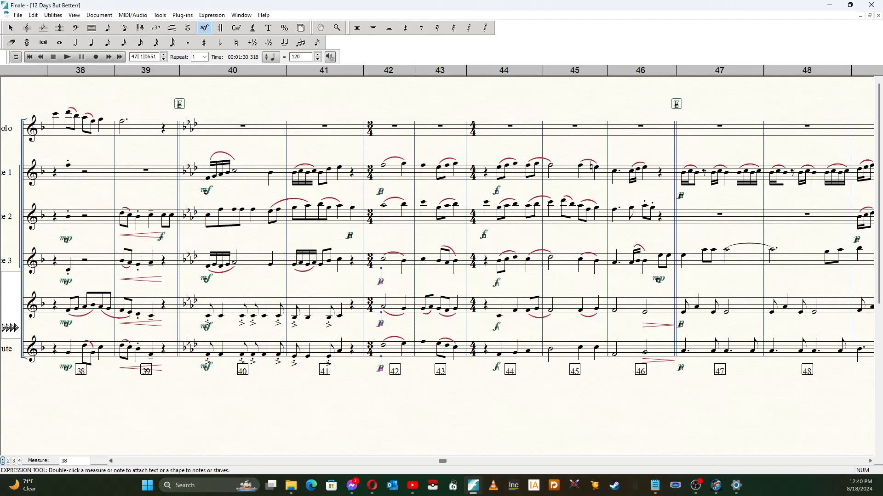
- Draw crescendo hairpins across measures 42 and 43 in all five staves below the solo
click(172, 27)
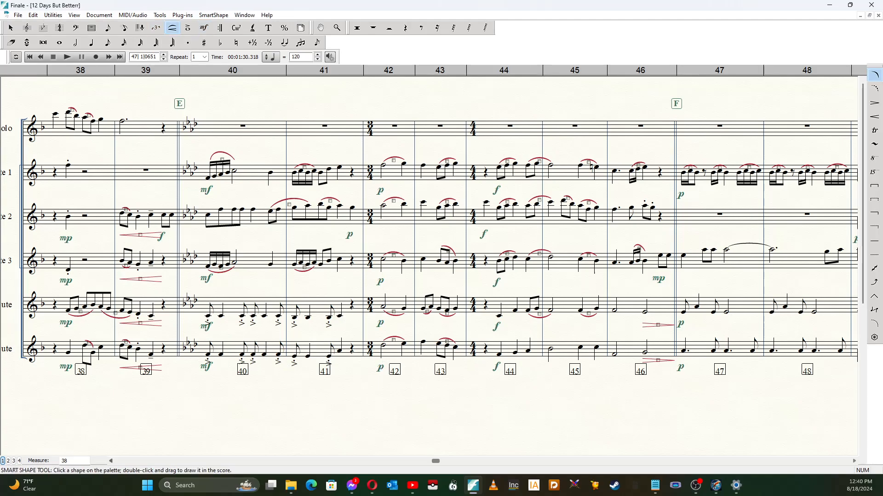
click(874, 117)
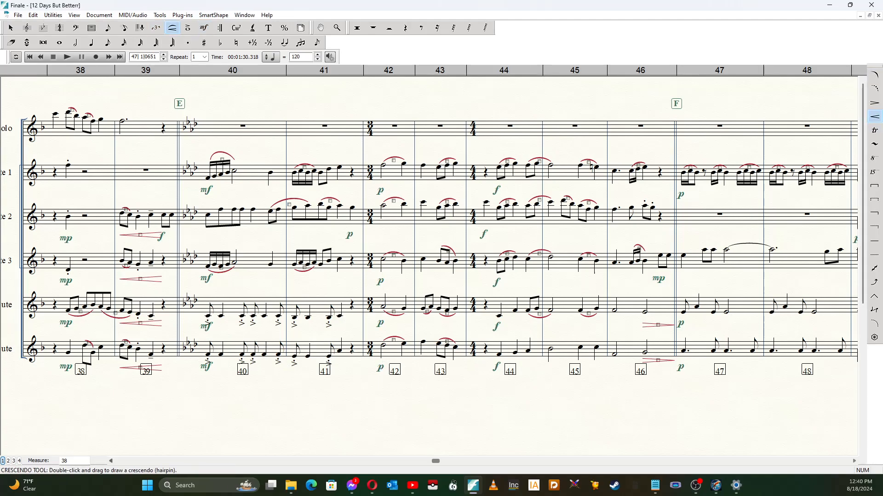
drag(380, 190, 466, 189)
drag(381, 230, 465, 231)
drag(381, 279, 466, 279)
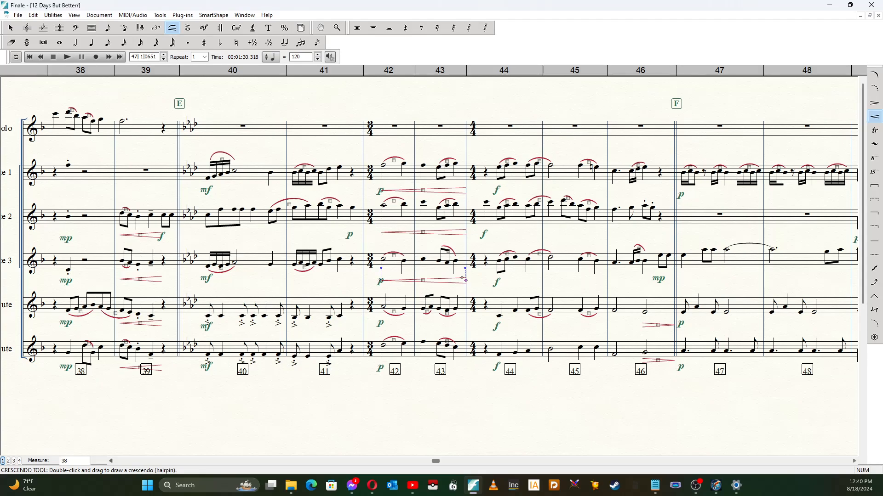
drag(380, 322, 466, 322)
drag(381, 368, 466, 368)
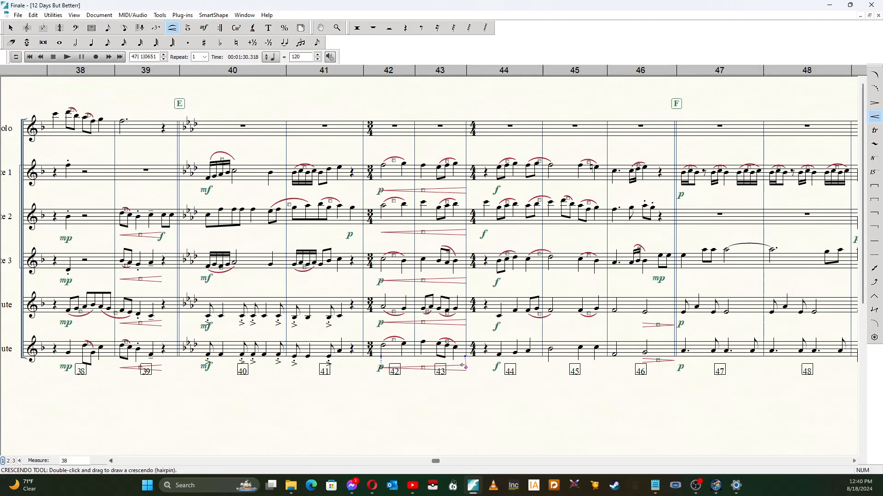
click(11, 28)
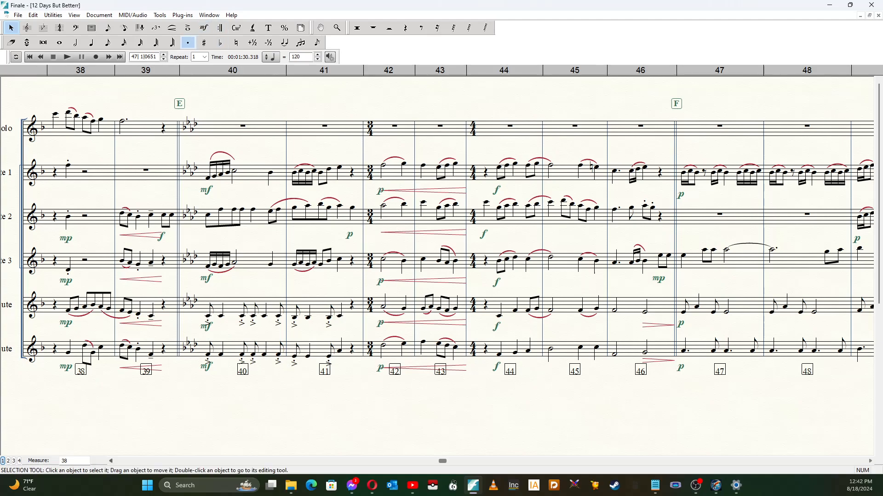
- Set the playback start to measure 39 and listen through to measure 49
drag(158, 57, 130, 57)
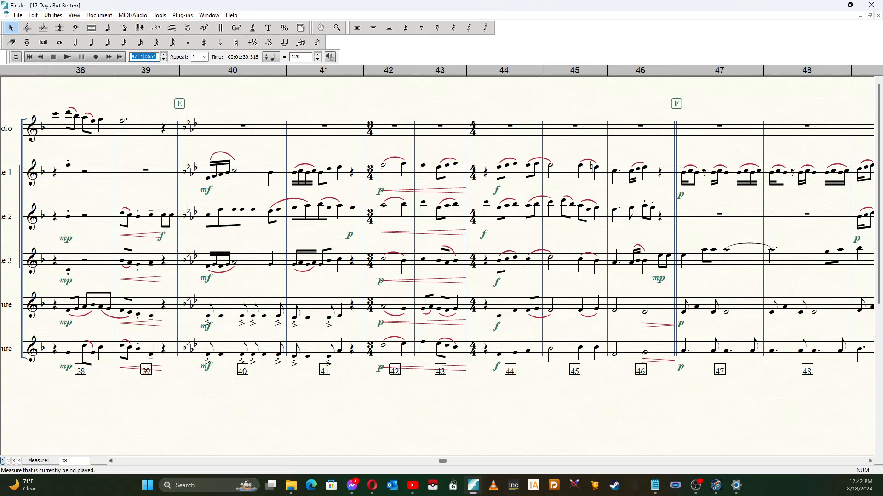
text(39)
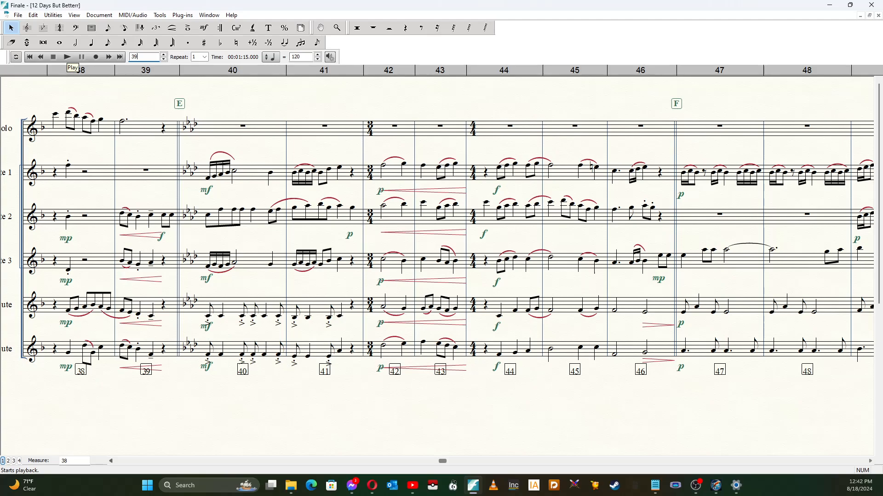
click(67, 57)
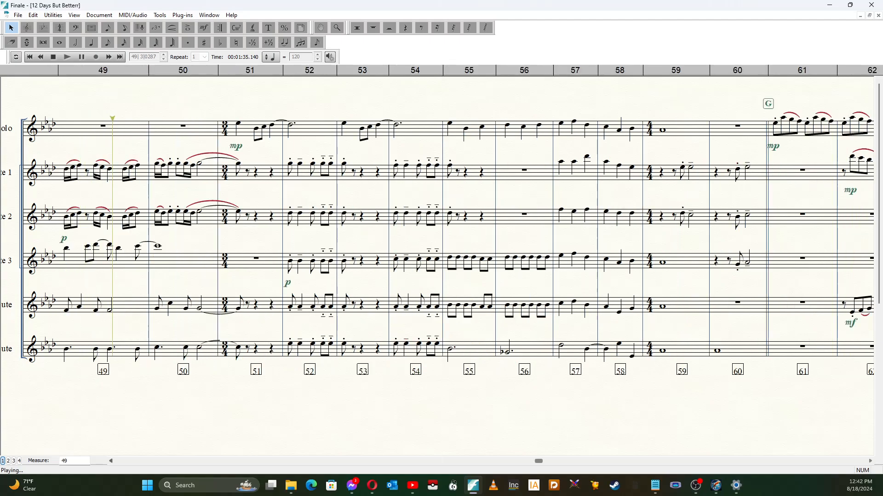
key(space)
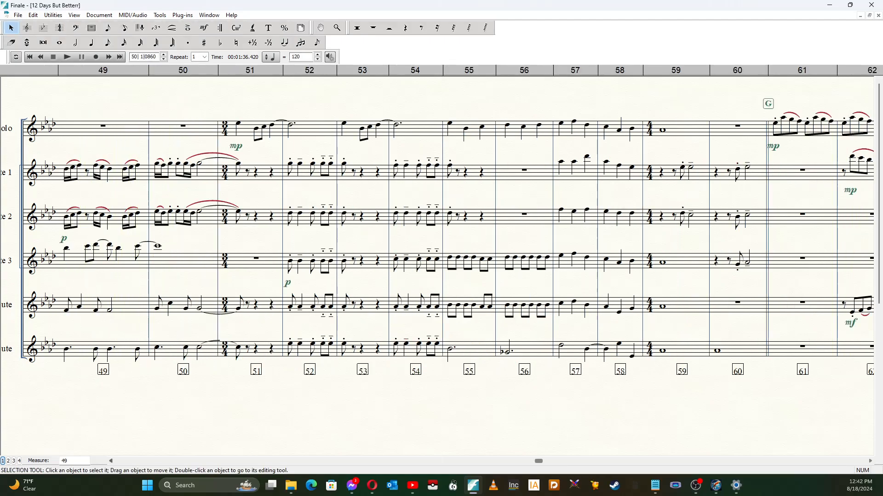
- Add staccato, tenuto and staccato to the first three notes of measure 47 in the staff below Flute 3
scroll(437, 266, left, 5)
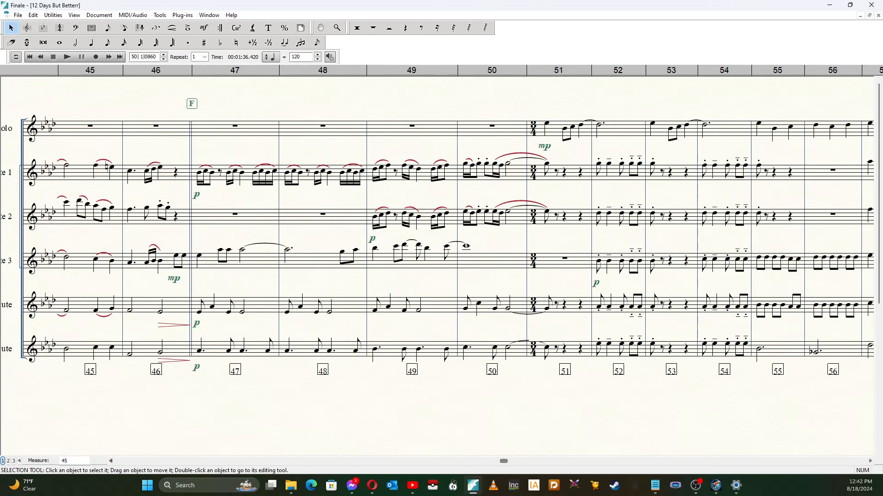
click(108, 43)
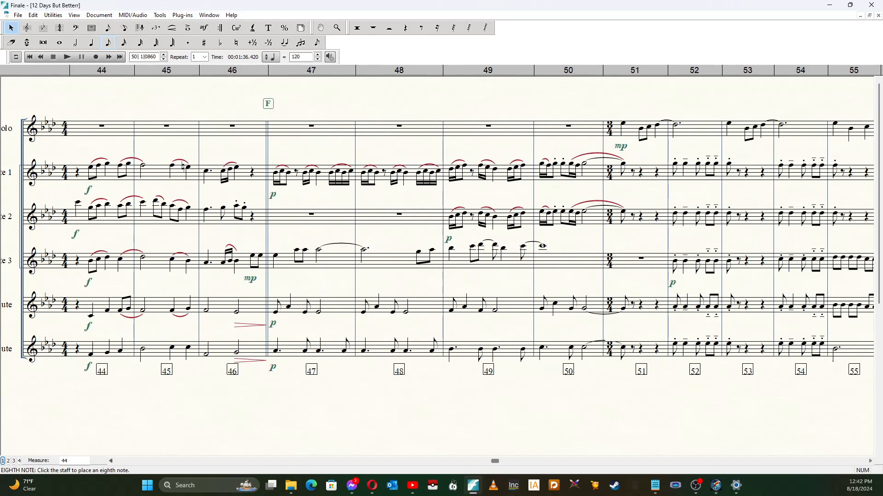
ctrl+click(275, 313)
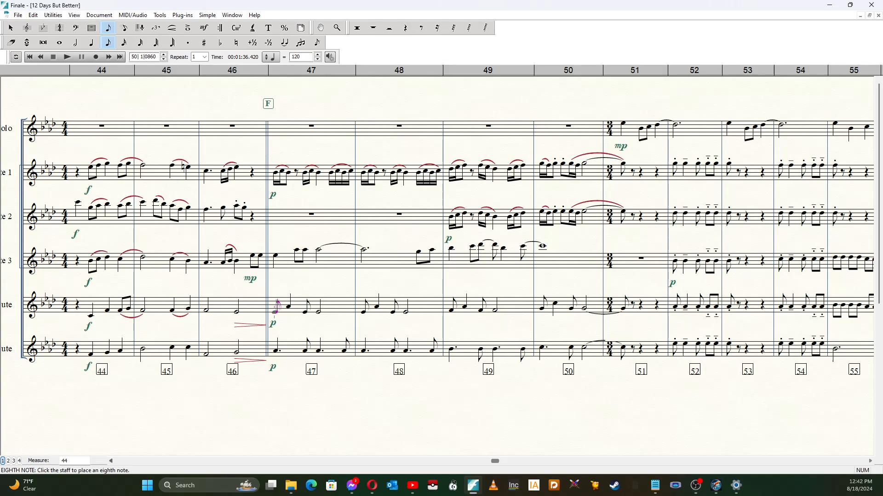
key(KP_Multiply)
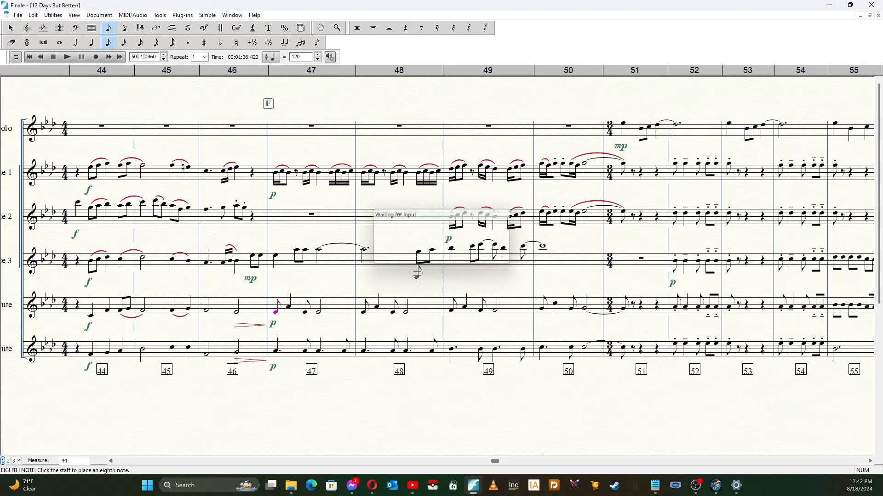
key(s)
key(Right)
key(KP_Multiply)
key(e)
key(Right)
key(KP_Multiply)
key(s)
key(Right)
key(Right)
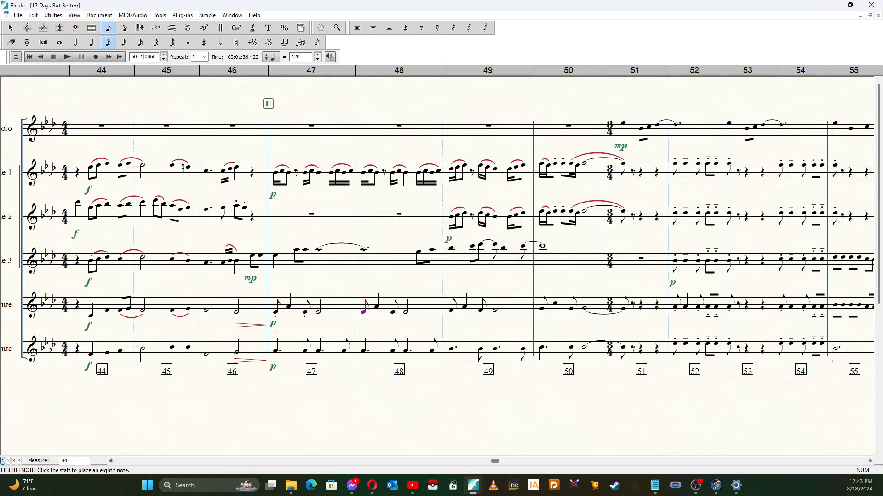
- Add staccato, tenuto and staccato to the first three notes of measure 48 in the staff below Flute 3
key(KP_Multiply)
key(s)
key(Right)
key(KP_Multiply)
key(e)
key(Right)
key(KP_Multiply)
key(s)
key(Right)
key(Right)
key(Right)
key(Left)
- Mark the first three notes of measure 49 in the staff below Flute 3 staccato, tenuto and staccato
key(KP_Multiply)
key(s)
key(Right)
key(KP_Multiply)
key(e)
key(Right)
key(KP_Multiply)
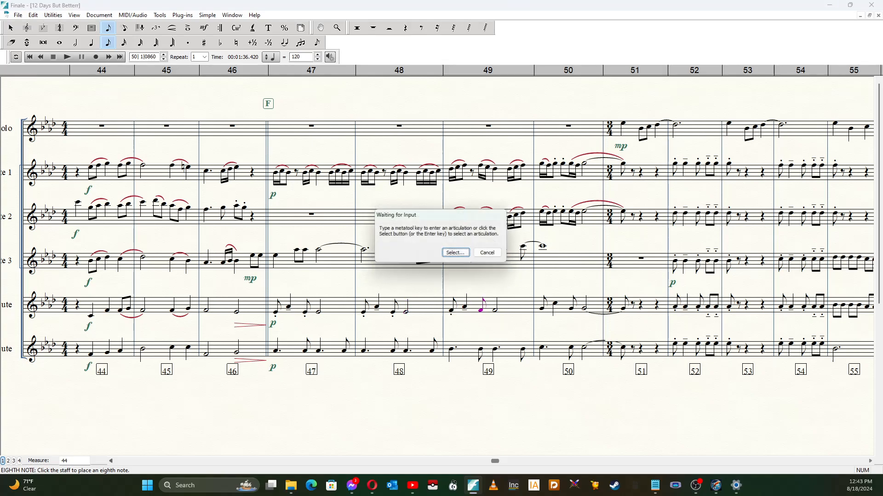
key(s)
key(Right)
- Mark the first three notes of measure 50 in the staff below Flute 3 staccato, tenuto and staccato
key(KP_Multiply)
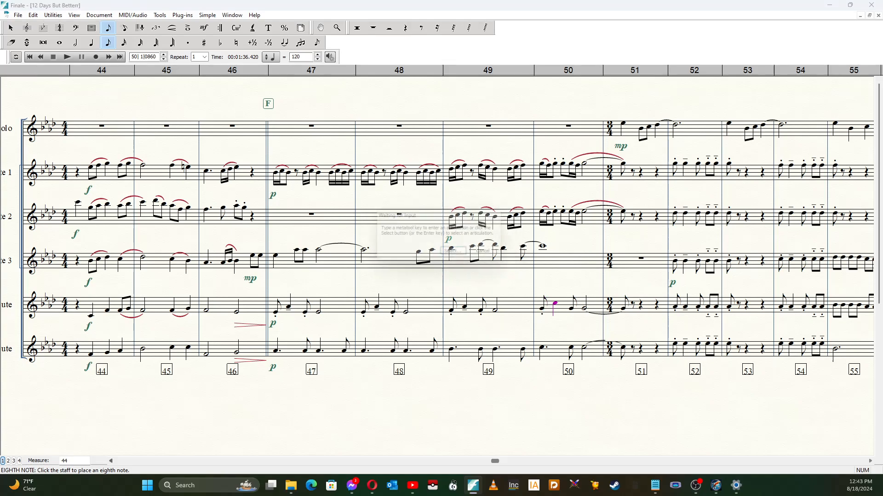
key(s)
key(Right)
key(KP_Multiply)
key(e)
key(Right)
key(KP_Multiply)
key(s)
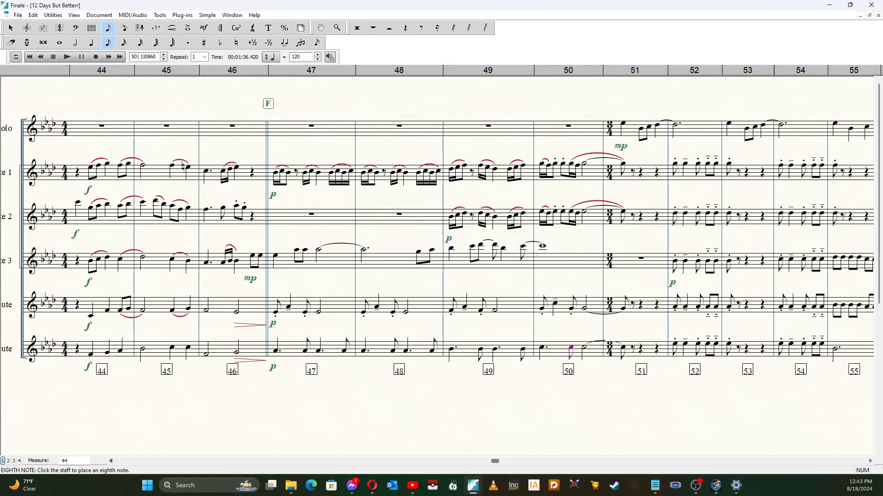
- Add staccatos to the eighth notes of the bottom staff, working back from measure 50 to measure 47
key(Left)
key(KP_Multiply)
key(s)
key(Left)
key(Left)
key(Left)
key(Left)
key(KP_Multiply)
key(s)
key(Left)
key(Left)
key(KP_Multiply)
key(s)
key(Left)
key(Left)
key(KP_Multiply)
key(s)
key(Left)
key(Left)
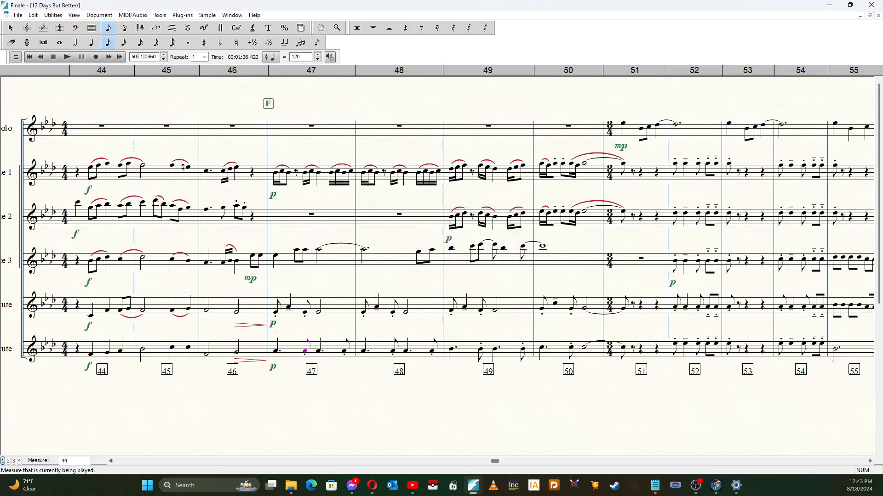
- Set the playback start to measure 47 and listen through to measure 56
click(109, 57)
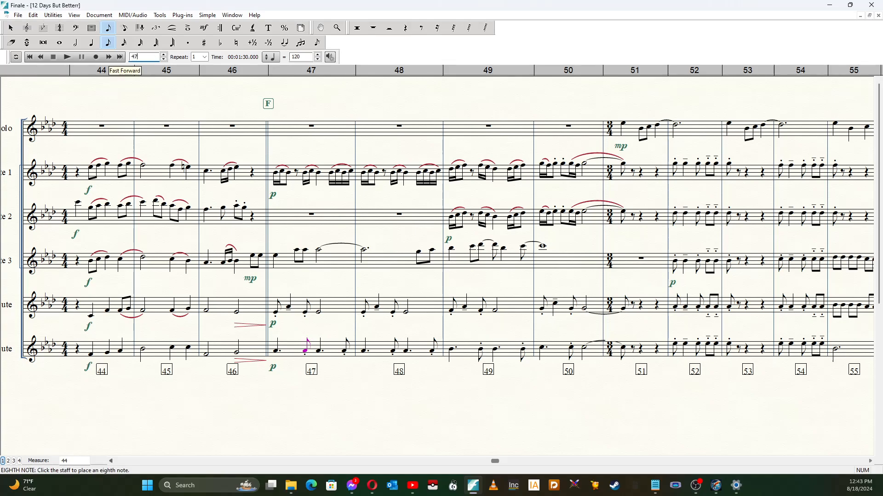
click(68, 57)
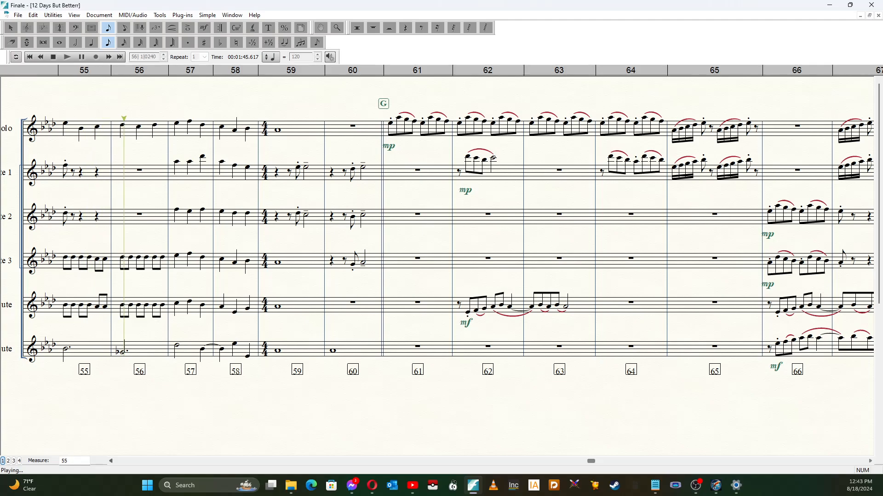
key(space)
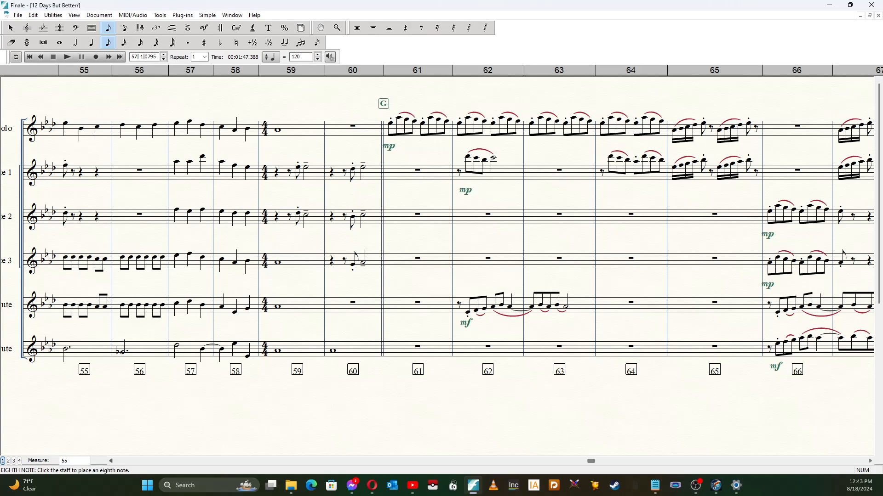
- Merge the second and third eighths of measure 55 into a quarter note in Flute 3 and the staff below it
scroll(441, 239, left, 4)
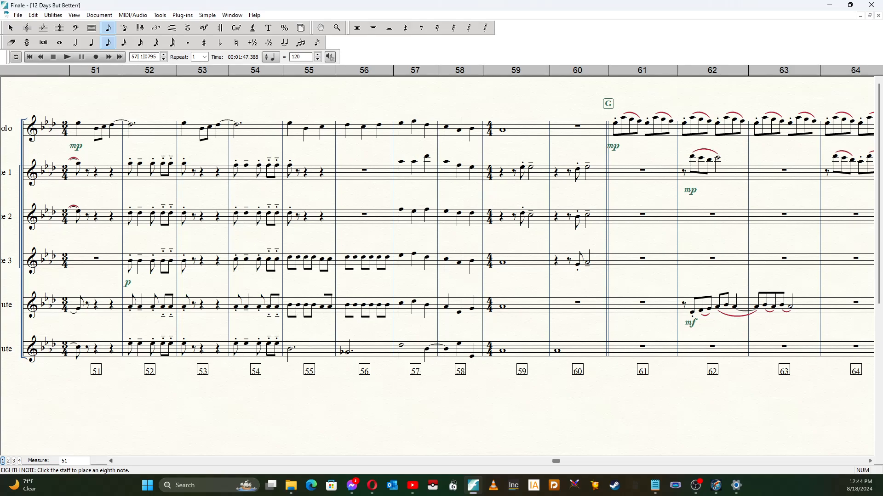
key(alt+5)
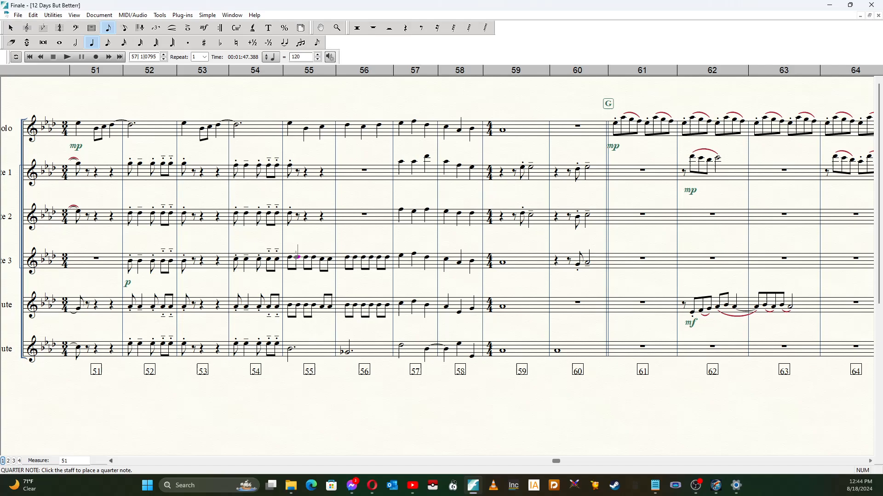
key(Delete)
key(Delete)
key(5)
click(298, 304)
key(Right)
key(Delete)
- Merge the second and third eighths of measure 56 into a quarter note in Flute 3 and the staff below it
click(353, 305)
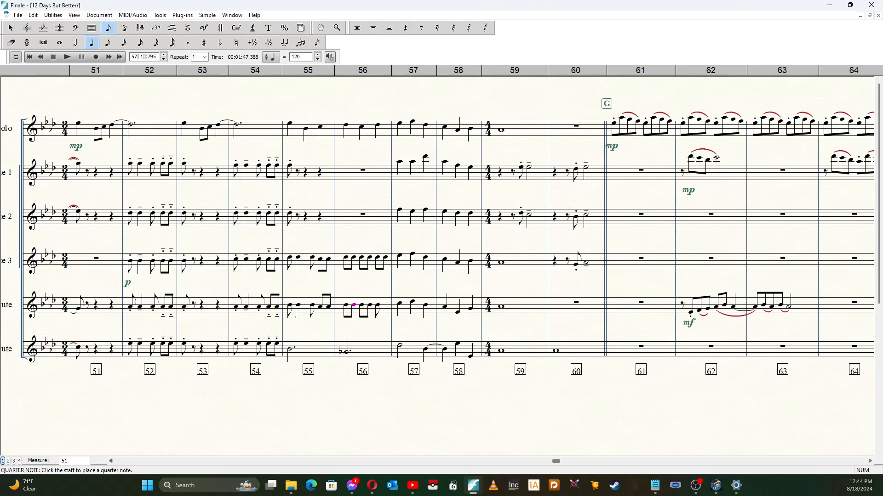
key(Right)
key(Delete)
click(356, 257)
key(Right)
key(Delete)
key(Left)
key(Left)
key(Left)
key(Left)
key(Left)
key(Left)
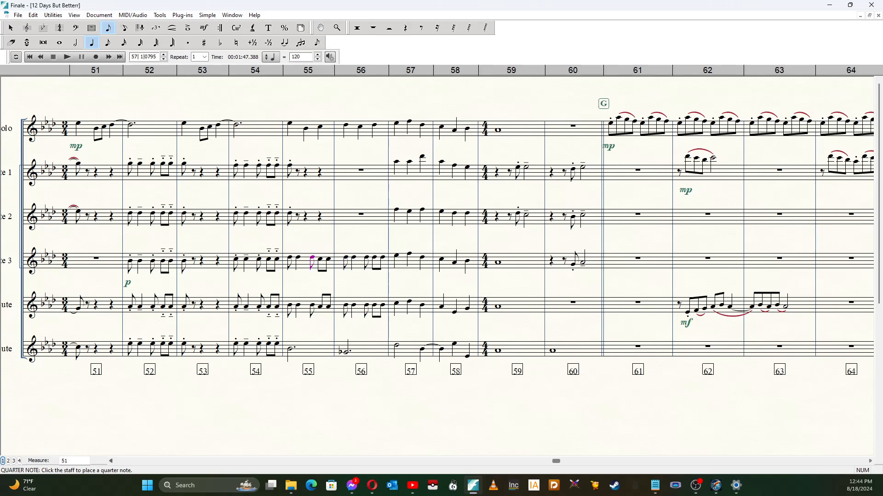
key(asterisk)
key(w)
key(Right)
key(asterisk)
key(d)
key(ctrl+z)
key(ctrl+z)
- Articulate Flute 3 measure 55 as staccato, tenuto, staccato, with combined tenuto-staccato marks on the last two eighths
key(asterisk)
key(s)
key(Right)
key(asterisk)
key(e)
key(Right)
key(asterisk)
key(s)
key(Right)
key(asterisk)
key(c)
key(Right)
key(asterisk)
key(c)
key(Right)
- Articulate Flute 3 measure 56 as staccato, tenuto, staccato, with combined tenuto-staccato marks on the last two eighths
key(asterisk)
key(s)
key(Right)
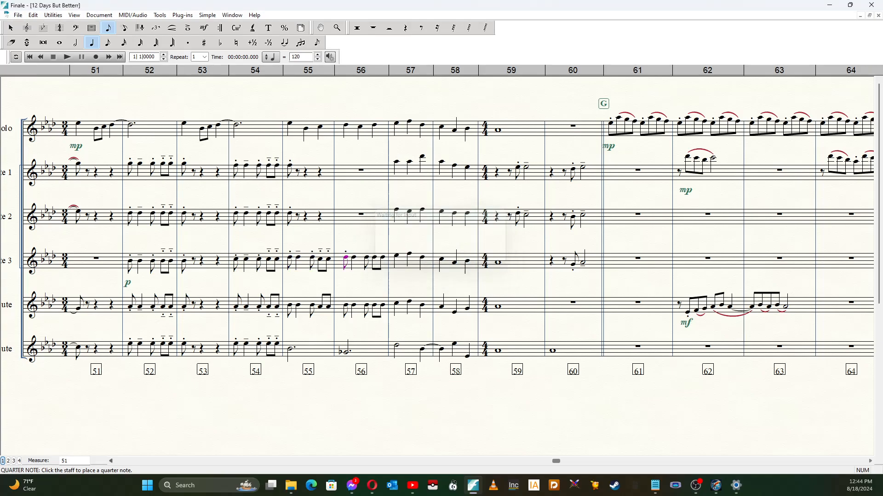
key(asterisk)
key(e)
key(Right)
key(asterisk)
key(s)
key(Right)
key(asterisk)
key(c)
key(Right)
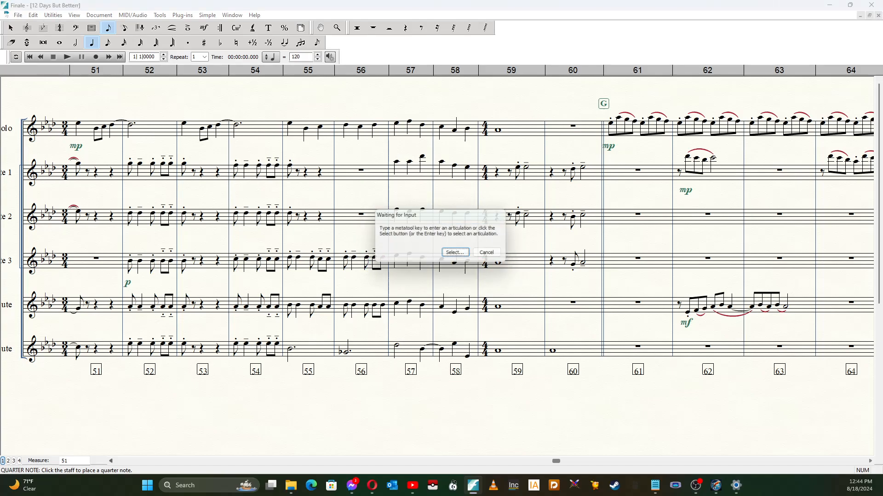
key(Left)
key(Left)
key(Left)
key(Left)
key(Left)
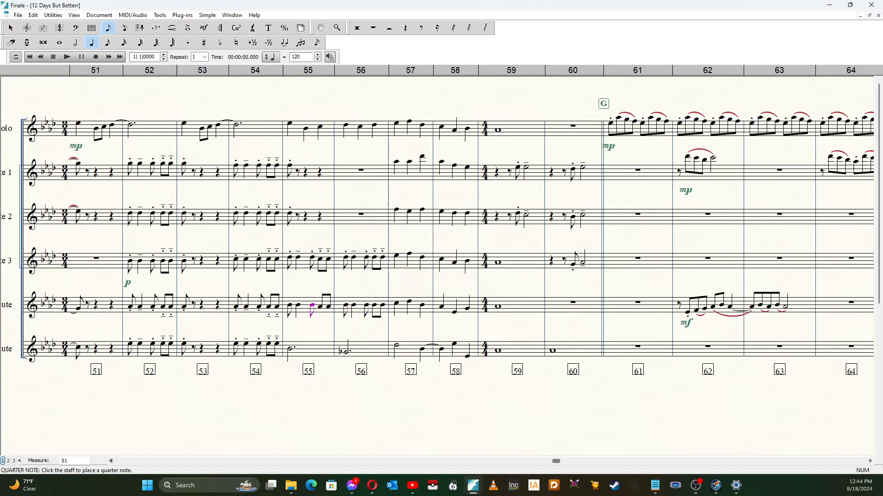
- Articulate measure 55 in the staff below Flute 3 as staccato, tenuto, staccato, with combined tenuto-staccato marks on the last two eighths
key(asterisk)
key(c)
key(Right)
key(Right)
key(asterisk)
key(s)
key(Right)
key(asterisk)
key(c)
key(Right)
key(asterisk)
key(c)
- Articulate measure 56 in the staff below Flute 3 as staccato, tenuto, staccato, with combined tenuto-staccato marks on the last two eighths
key(Right)
key(asterisk)
key(s)
key(Right)
key(asterisk)
key(e)
key(Right)
key(asterisk)
key(s)
key(Right)
key(asterisk)
key(c)
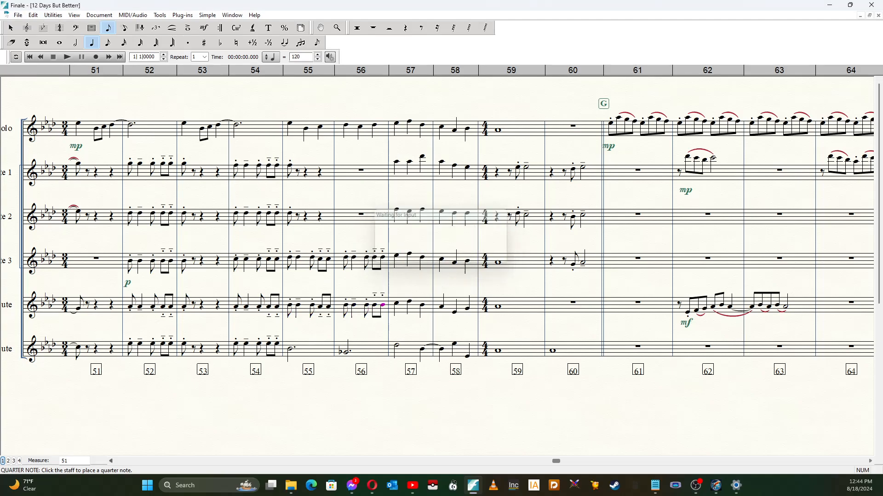
key(Right)
key(asterisk)
key(c)
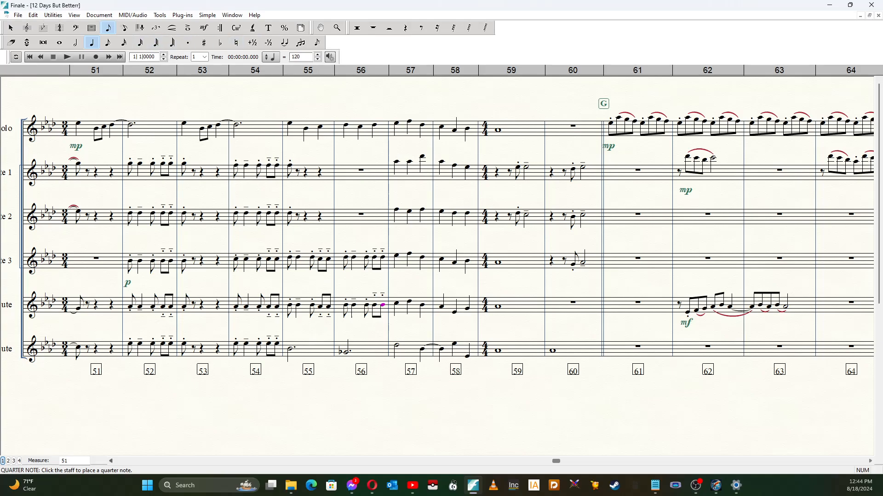
- Play back the score from measure 51 through the measure 57–58 phrase, and stop playback
drag(157, 57, 130, 57)
text(51)
key(Return)
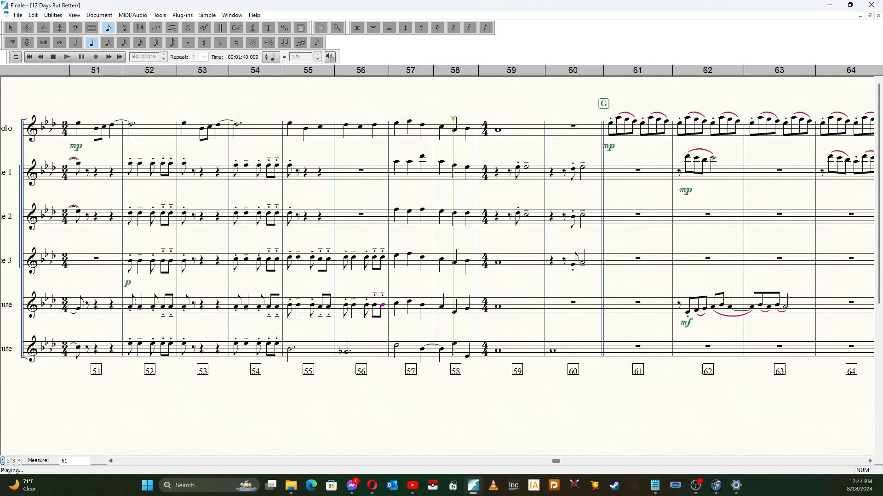
key(space)
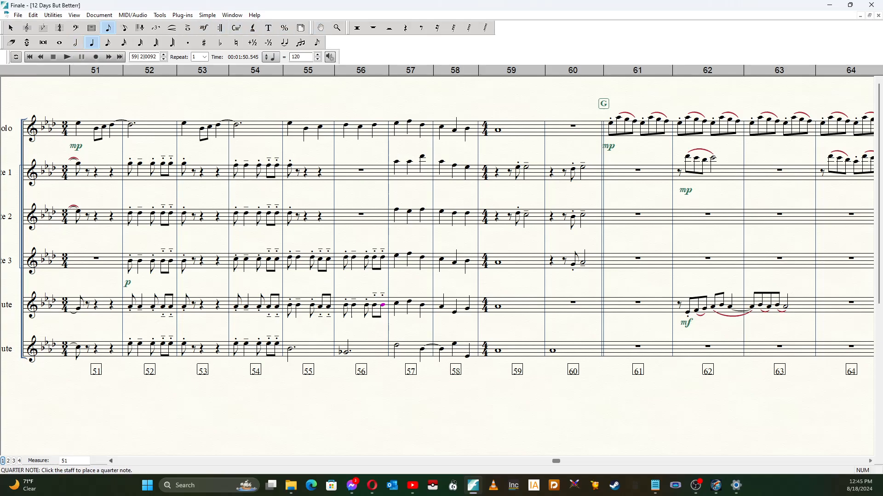
- Mark the first note of measure 57 tenuto and the second staccato in the upper five staves
click(188, 28)
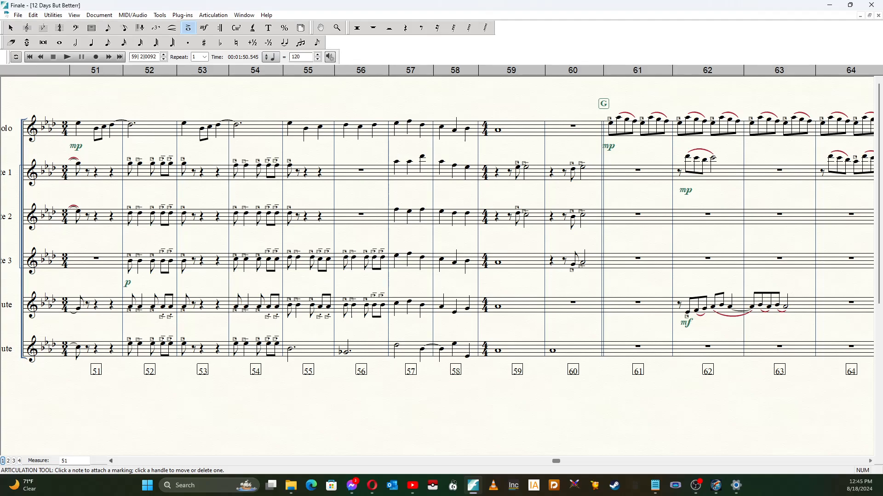
drag(389, 118, 398, 320)
drag(401, 118, 411, 325)
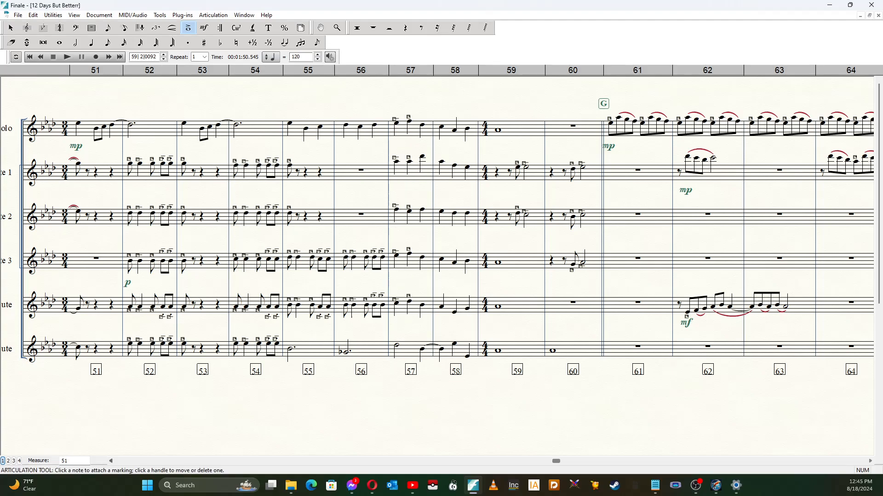
- Slur the last note of measure 57 to the first note of measure 58 in each of the upper five staves
click(172, 27)
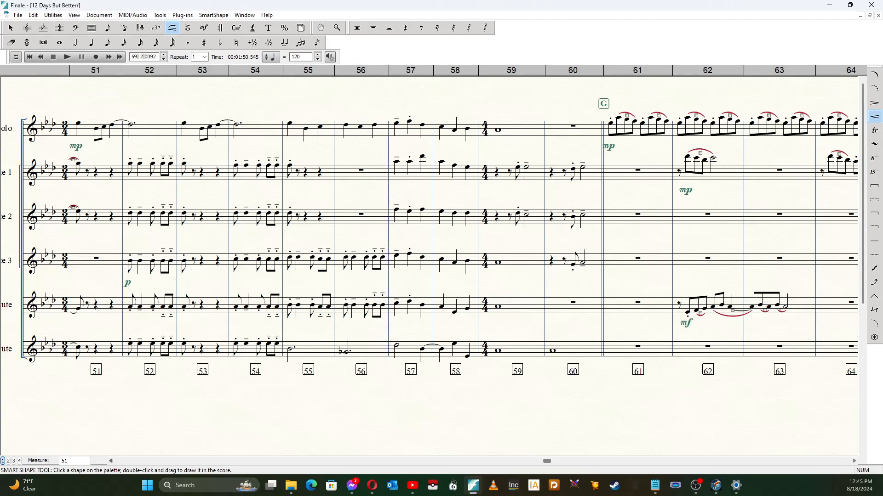
click(875, 75)
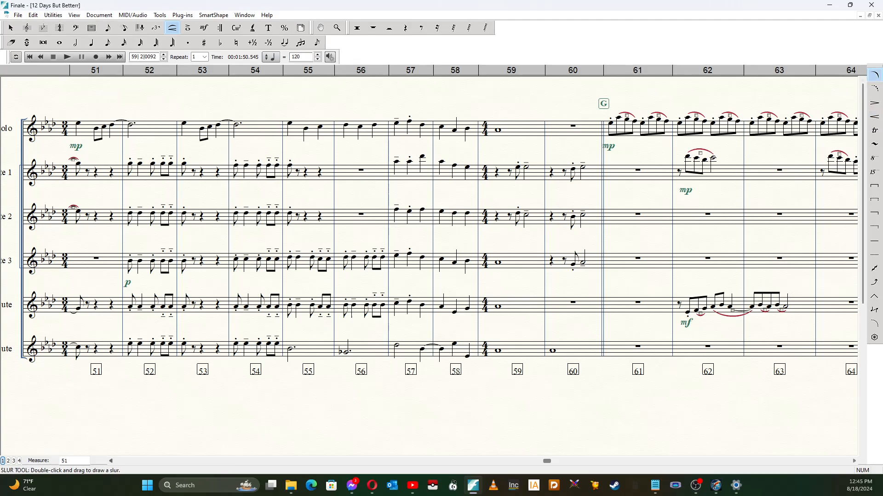
double_click(422, 125)
double_click(422, 156)
double_click(422, 208)
double_click(422, 256)
double_click(422, 304)
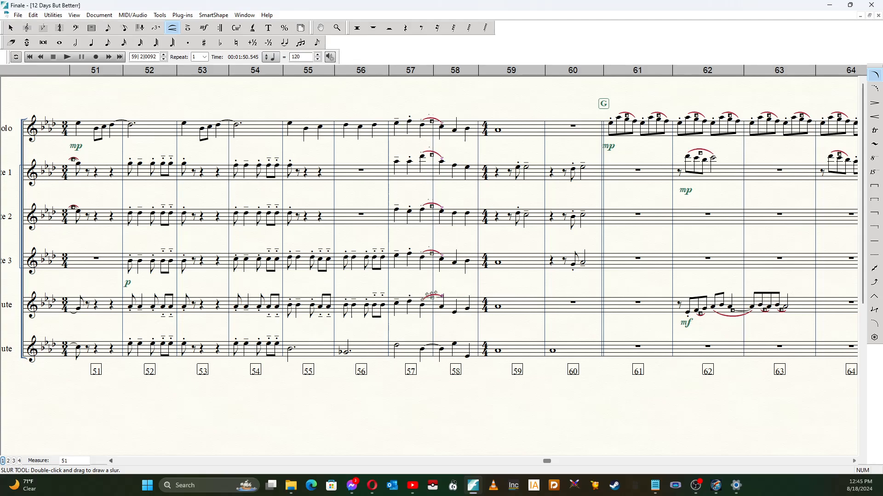
- Articulate the three quarter notes of measure 58 as tenuto, staccato, tenuto in the upper five staves
click(188, 28)
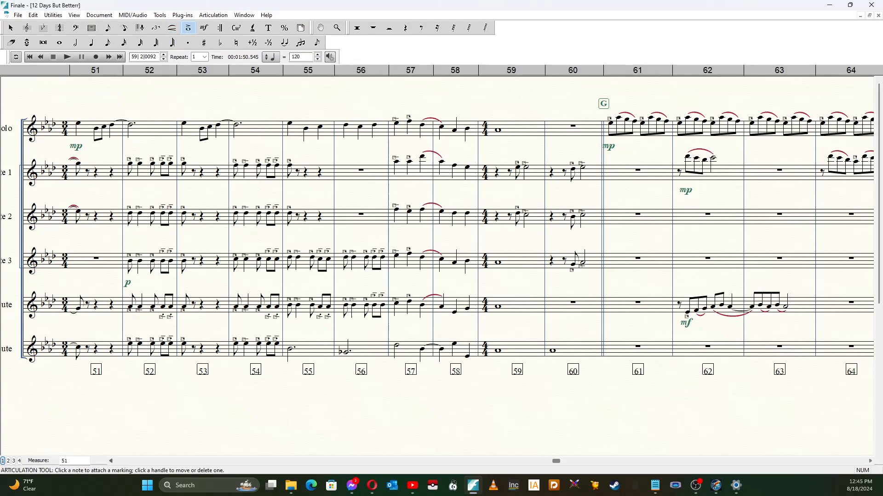
drag(433, 114, 474, 315)
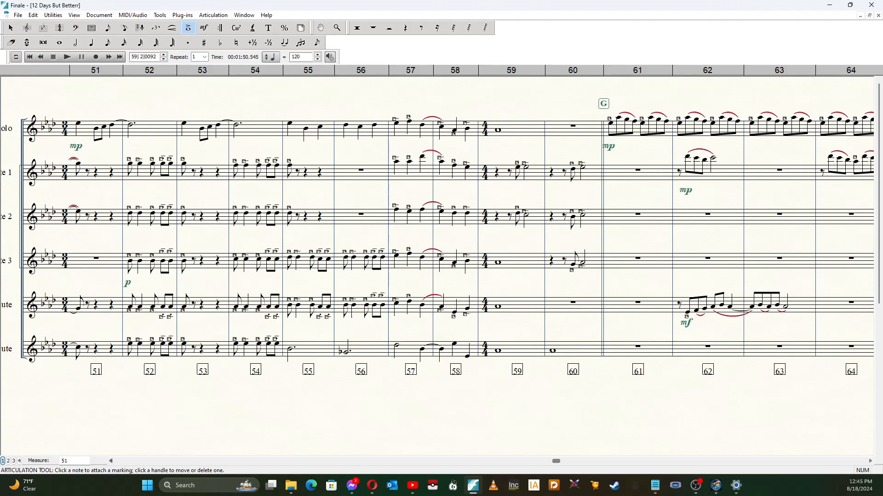
- Mark the first two Solo notes of measure 55 tenuto and staccato, and slur its last note into measure 56
click(290, 123)
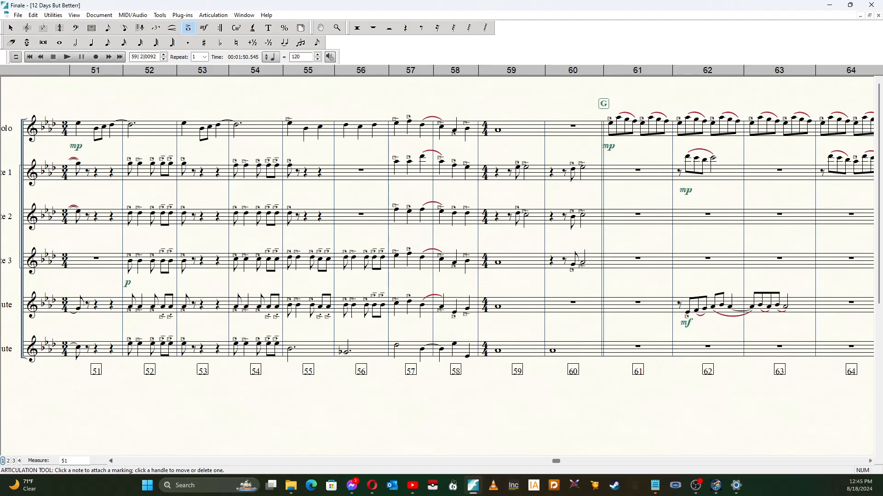
click(306, 129)
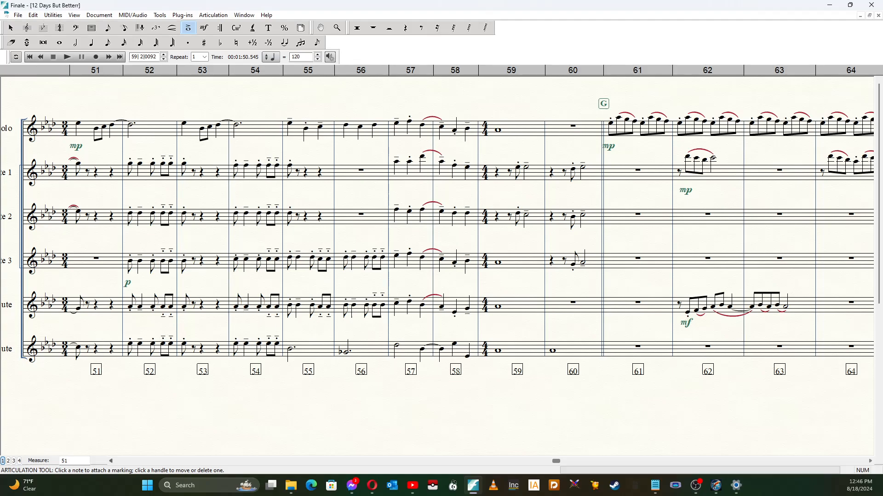
click(172, 29)
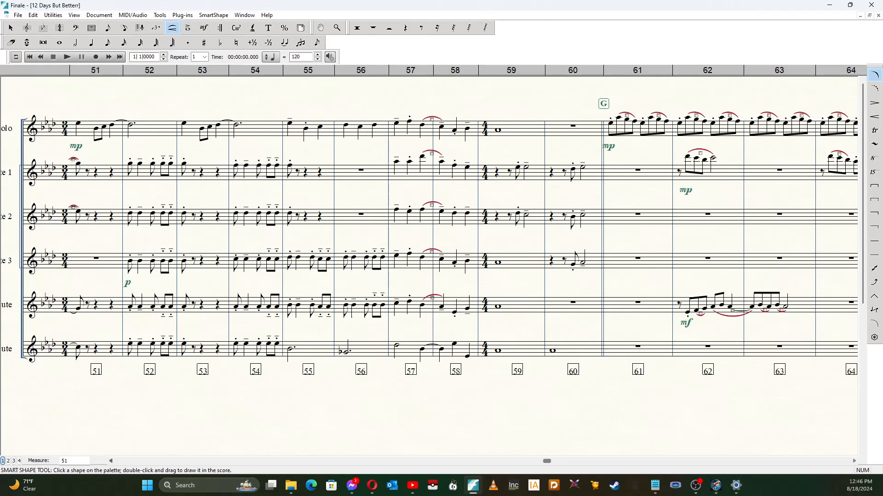
- Articulate the three Solo quarter notes of measure 56 as tenuto, staccato, tenuto
click(188, 28)
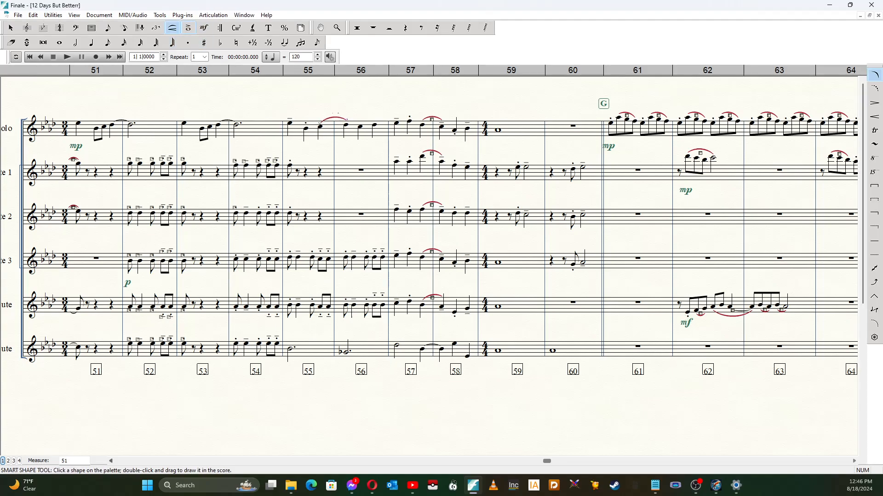
click(346, 125)
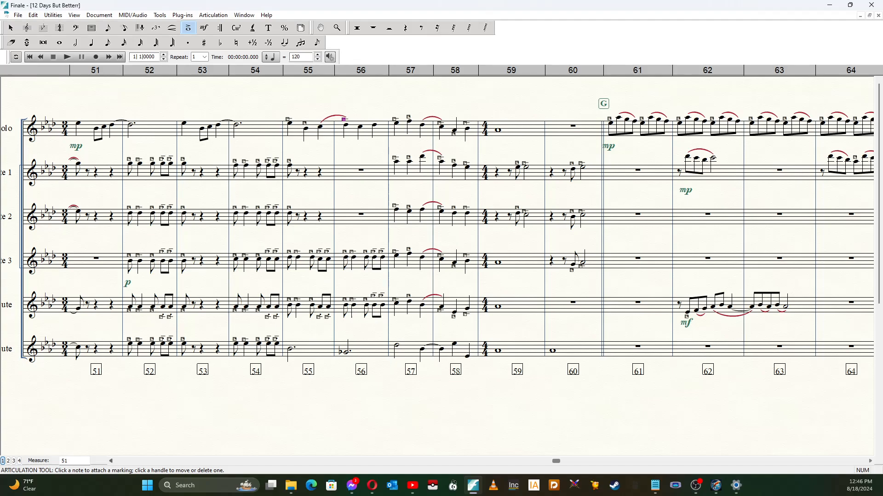
click(360, 127)
click(375, 125)
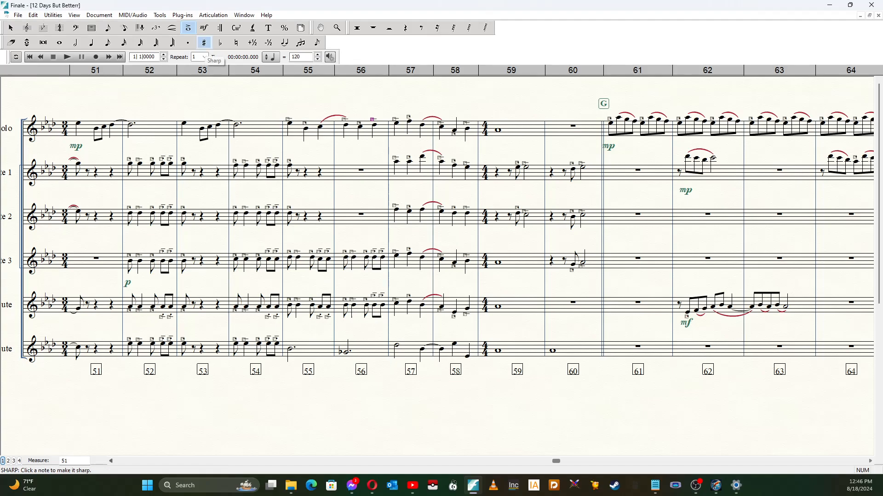
- Play back the score from measure 57 to hear the new articulations and slurs, and stop playback
drag(157, 57, 131, 57)
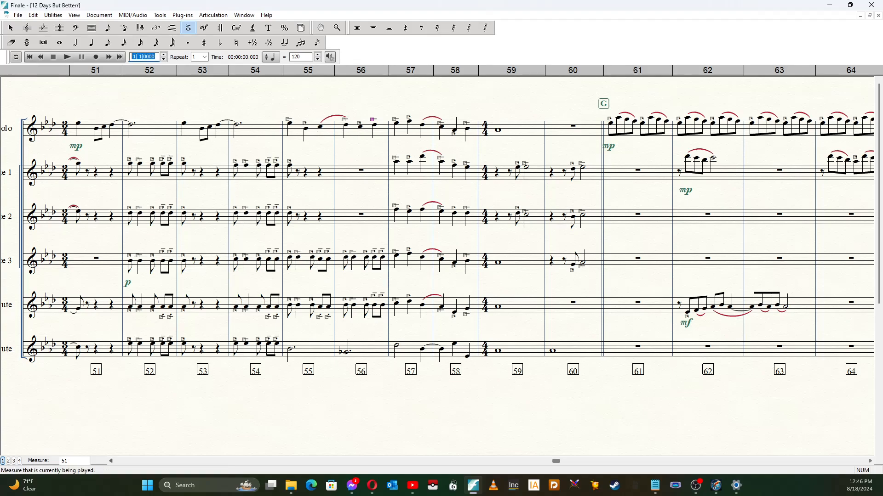
text(57)
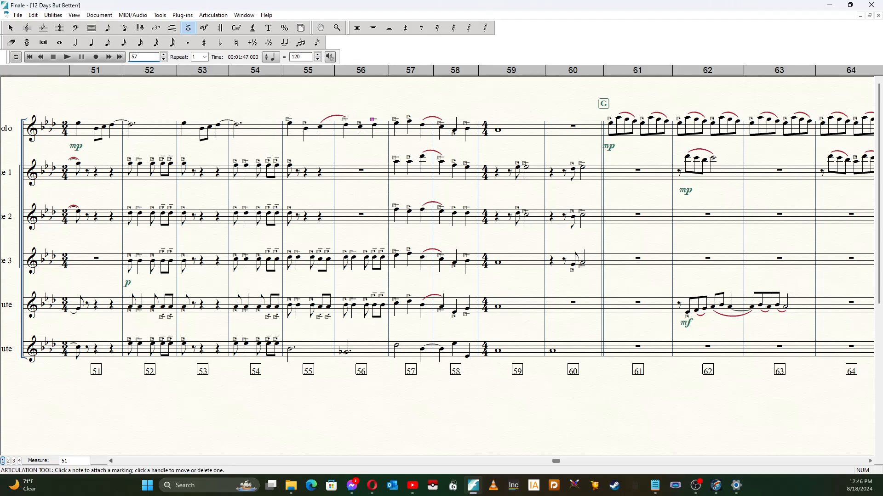
key(space)
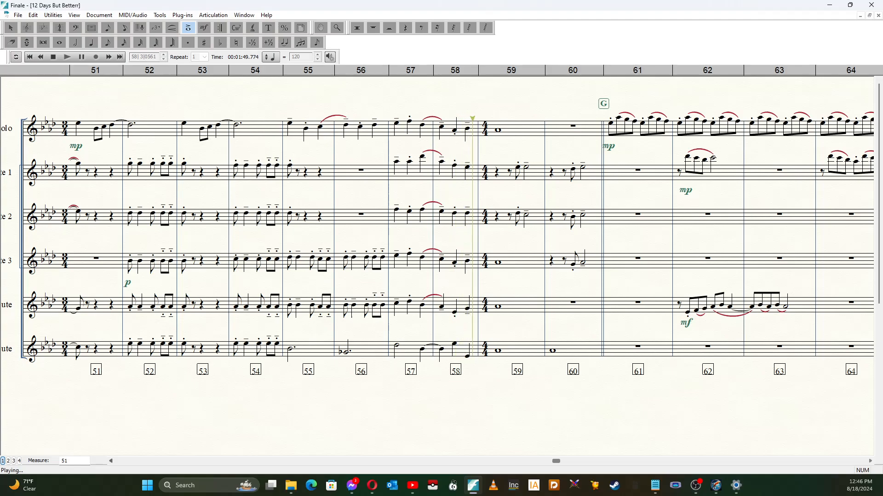
click(53, 56)
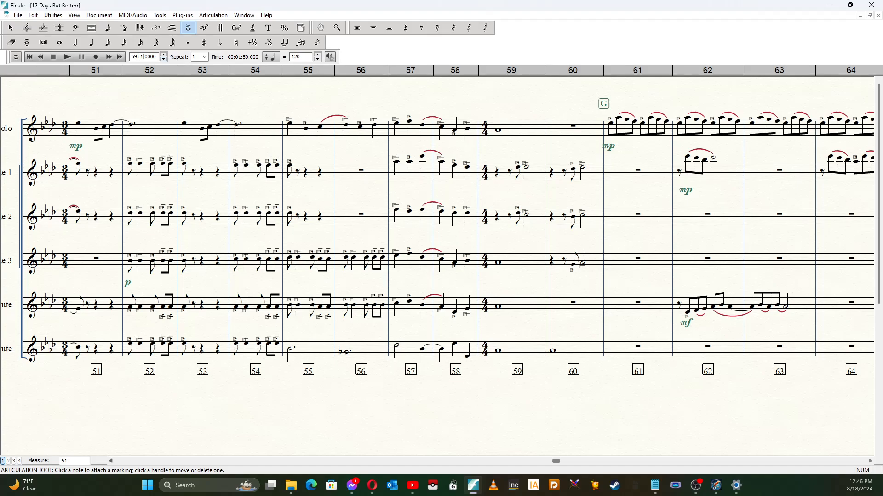
- Play back the score from measure 51 into rehearsal mark G, and stop playback
drag(158, 57, 131, 56)
text(51)
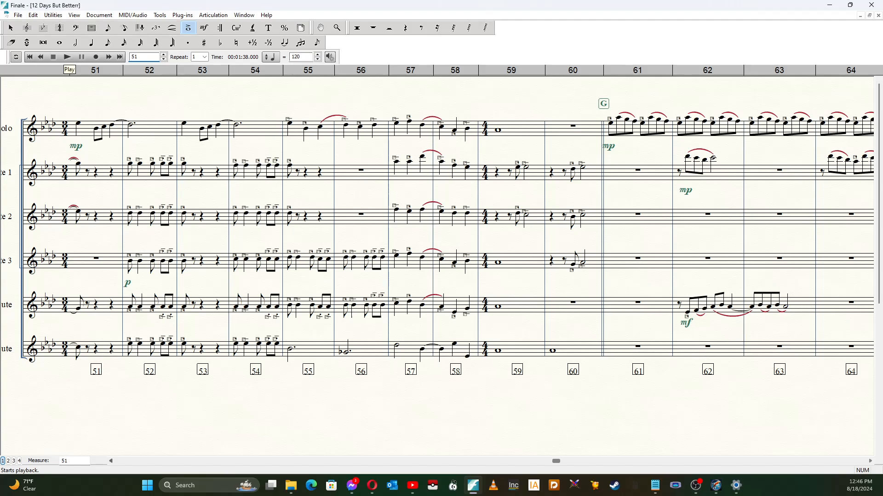
click(67, 57)
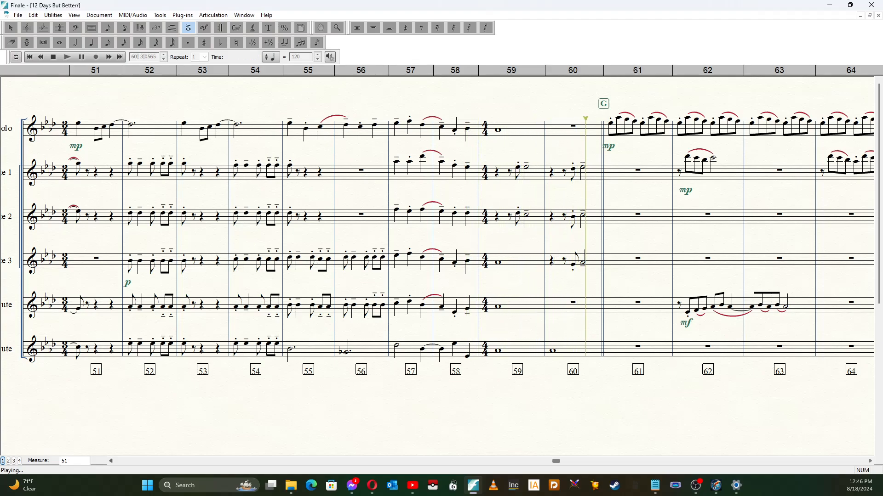
key(space)
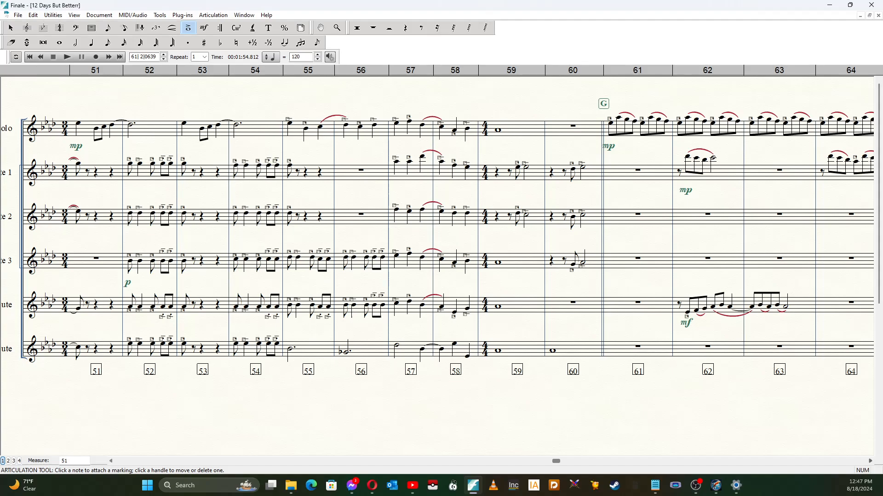
key(Escape)
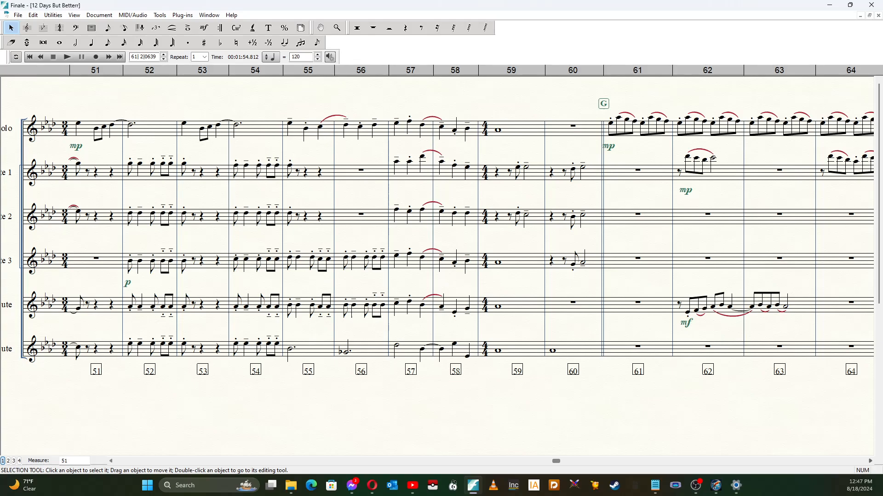
click(421, 131)
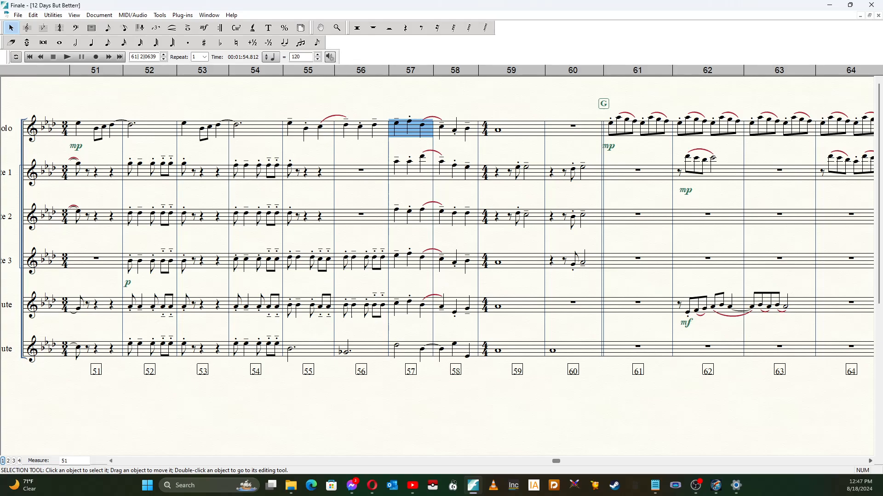
click(455, 129)
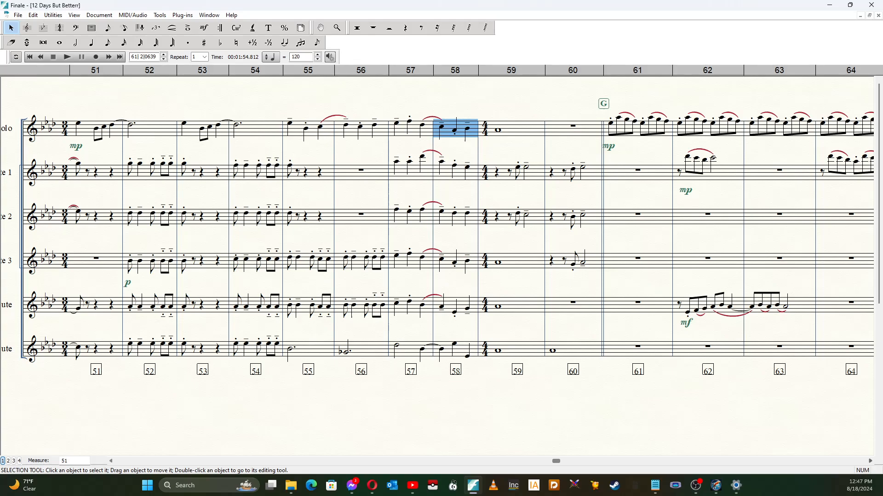
key(Escape)
click(455, 349)
shift+click(411, 350)
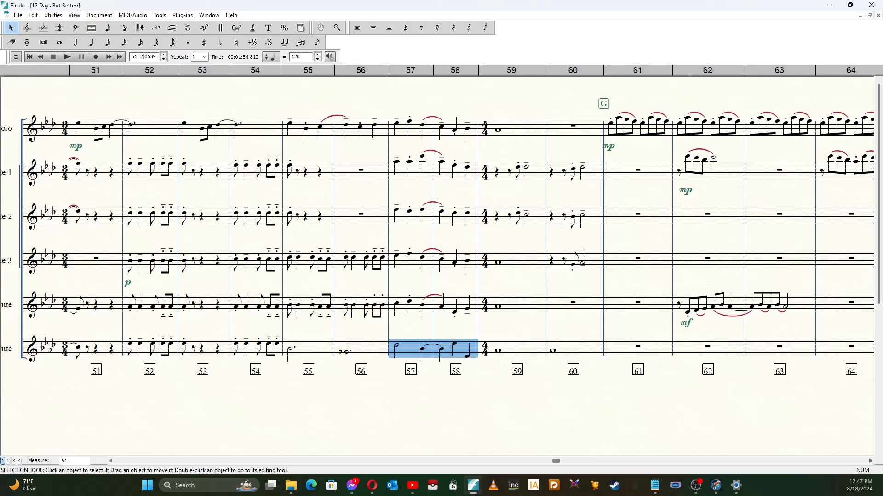
key(Escape)
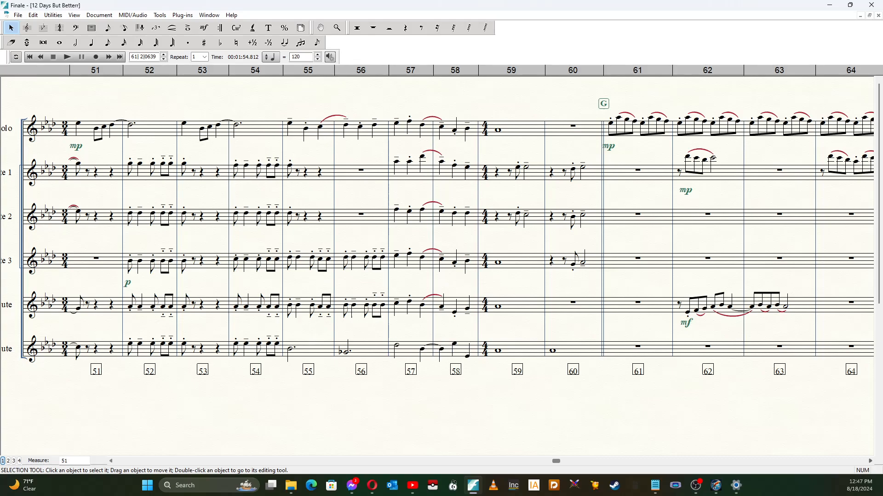
- Copy the first two beats of measure 65 from Solo and Flute 1 into Flute 2 and Flute 3
scroll(441, 249, right, 8)
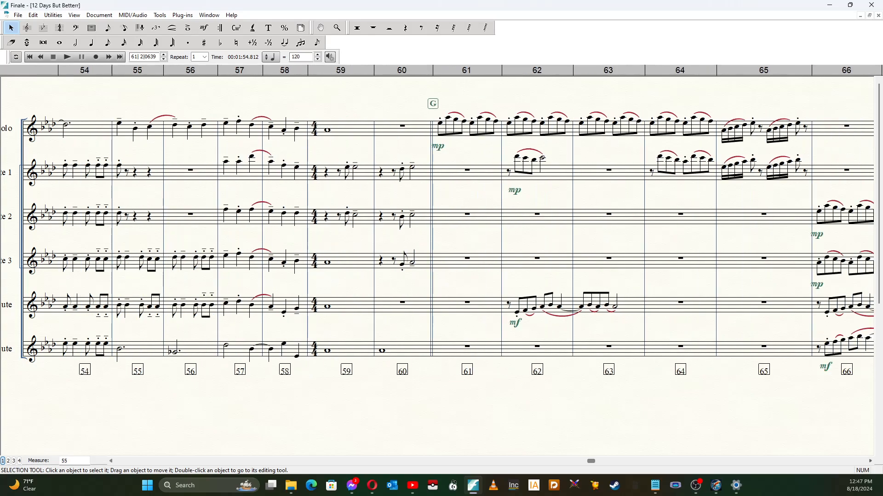
scroll(441, 248, right, 2)
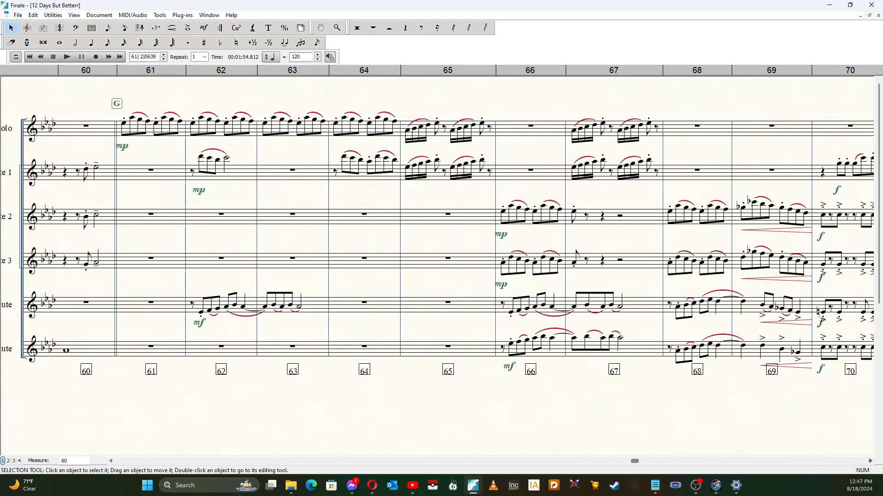
scroll(441, 248, right, 1)
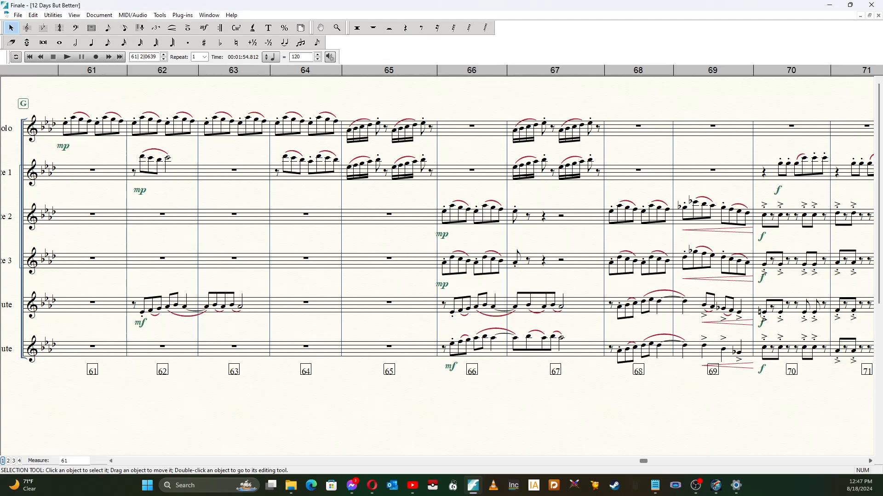
drag(346, 106, 380, 271)
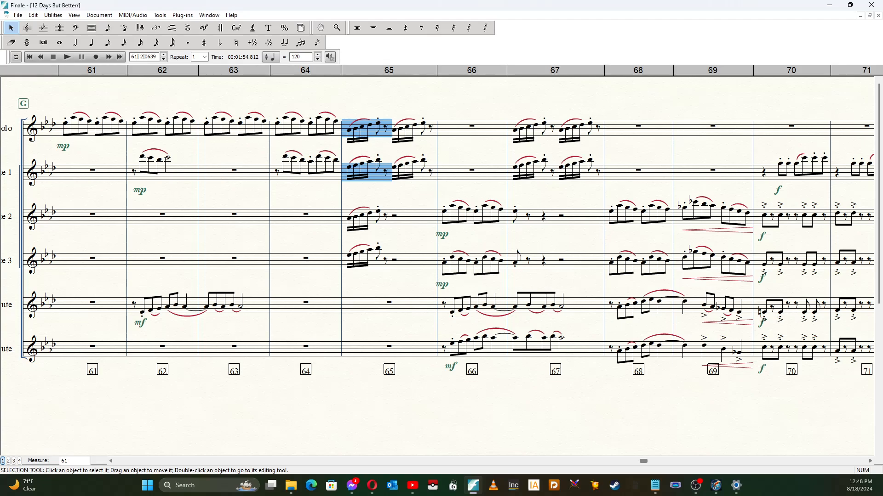
- Transpose the sixteenth-note figure in Flute 3 measure 65 down an octave
right_click(400, 261)
click(432, 350)
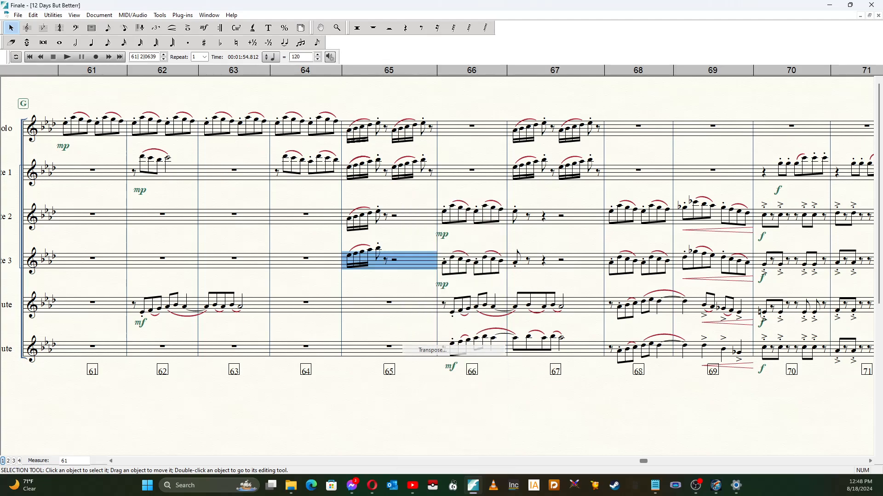
click(411, 271)
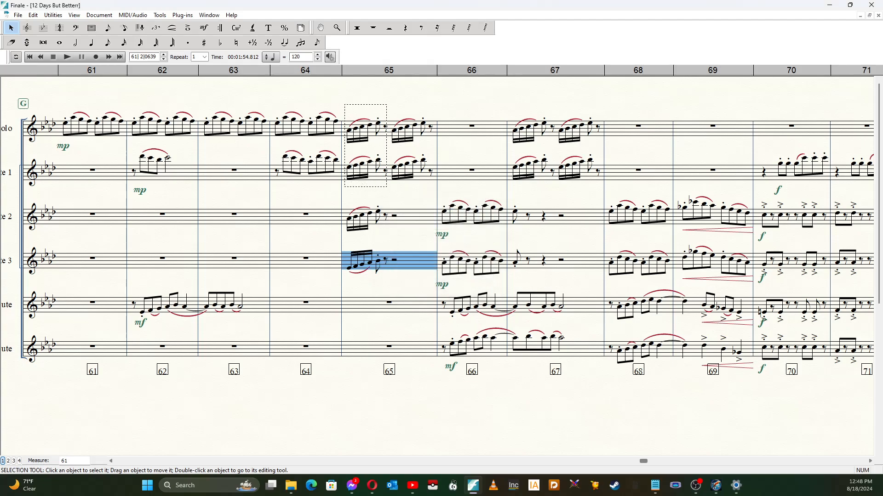
- Clear beats one and two of measure 65 in Solo and Flute 1, and enter an eighth note, eighth rest and quarter rest in Solo
drag(346, 108, 385, 183)
key(Delete)
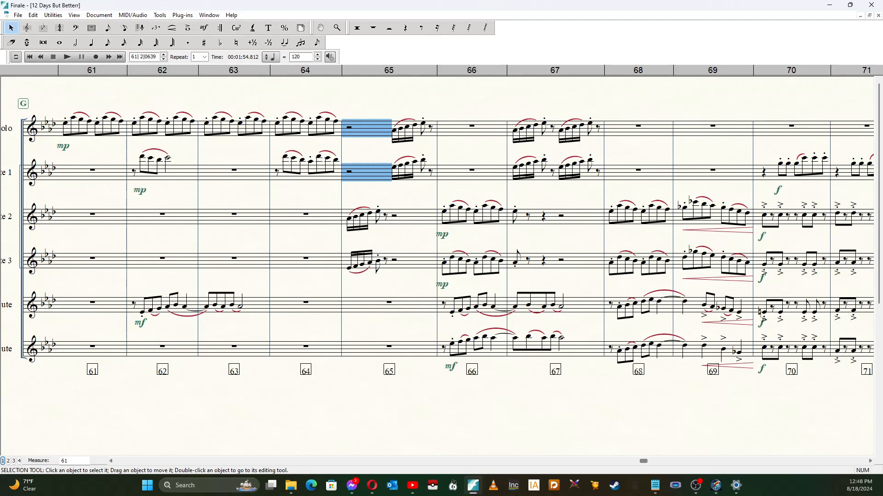
click(108, 42)
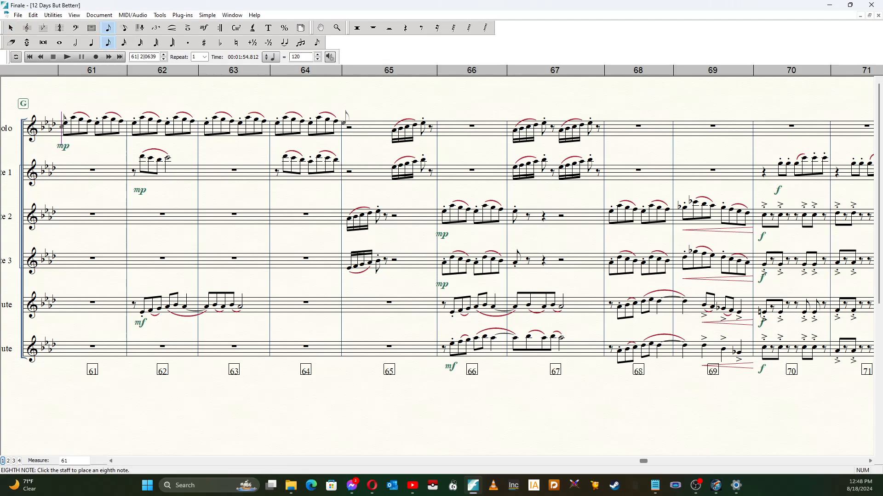
click(348, 123)
click(360, 126)
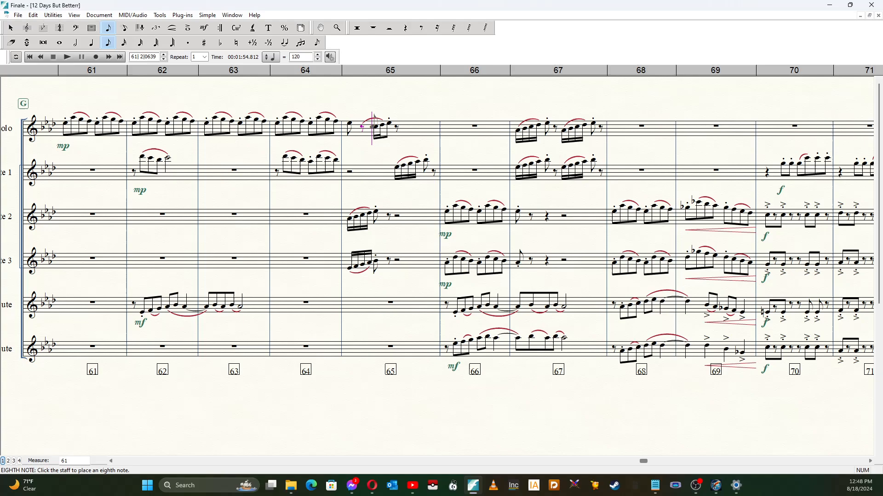
key(ctrl+z)
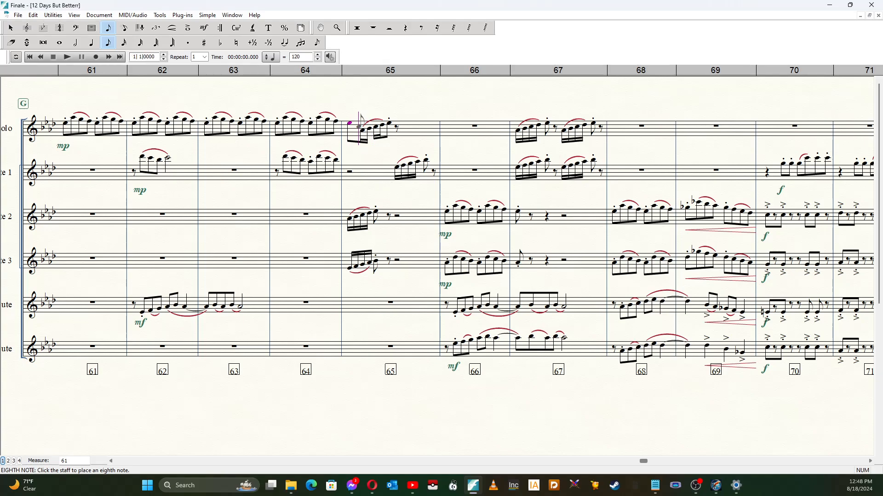
click(359, 126)
key(5)
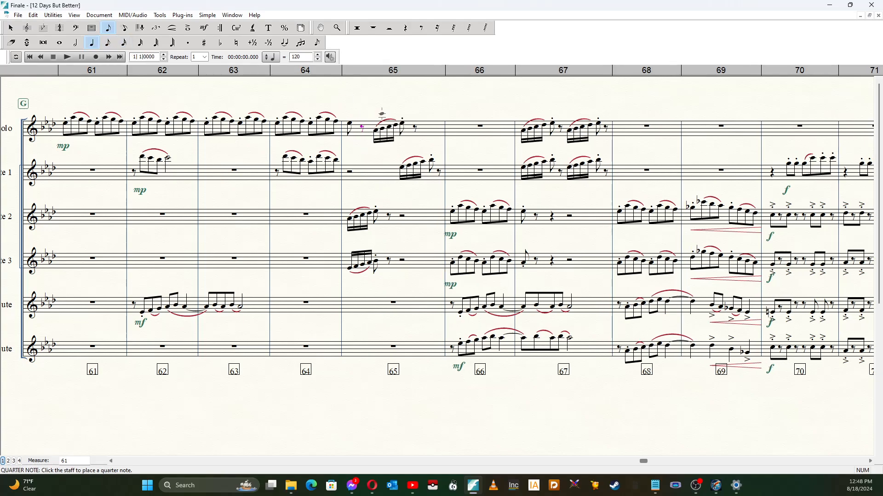
click(375, 129)
key(r)
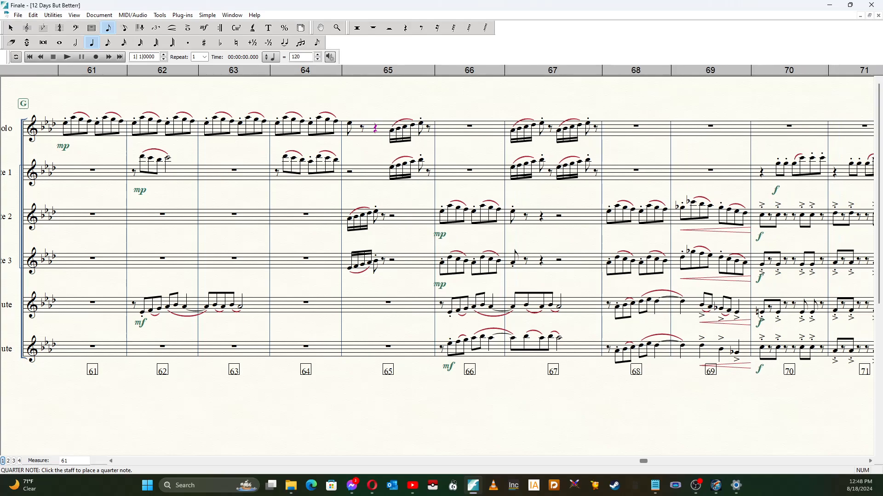
key(Escape)
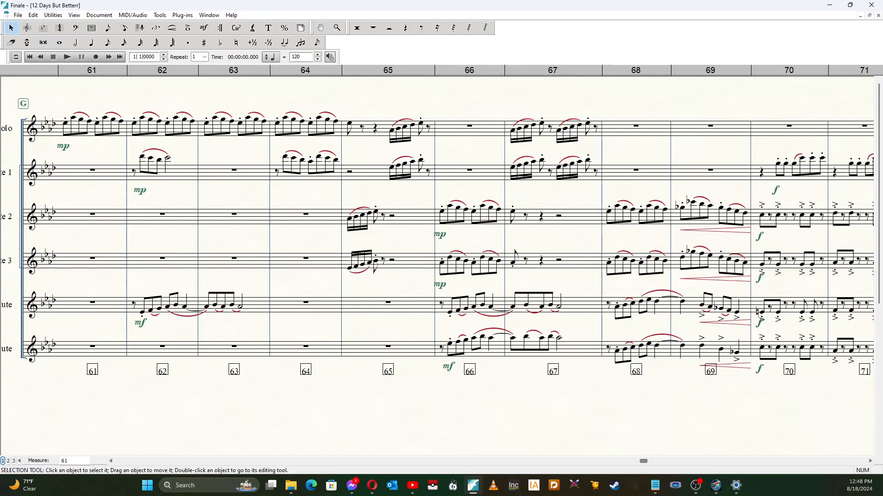
- Fill the first two beats of Flute 1 measure 65 with the Solo rhythm and raise its opening eighth note three steps
drag(348, 150, 367, 176)
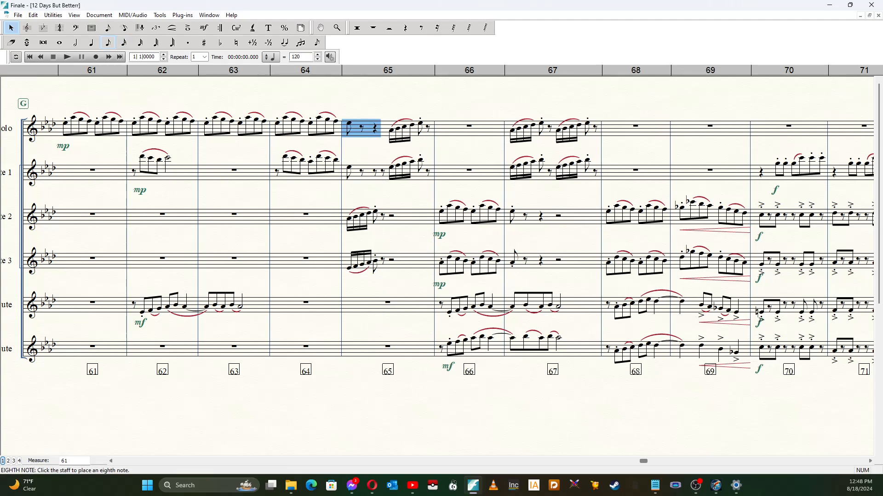
click(108, 42)
click(349, 168)
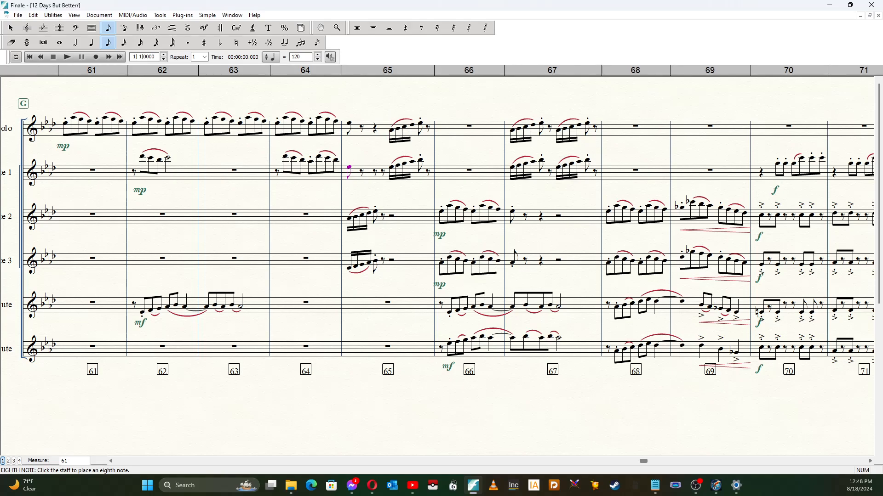
key(Up)
key(Up)
key(Up)
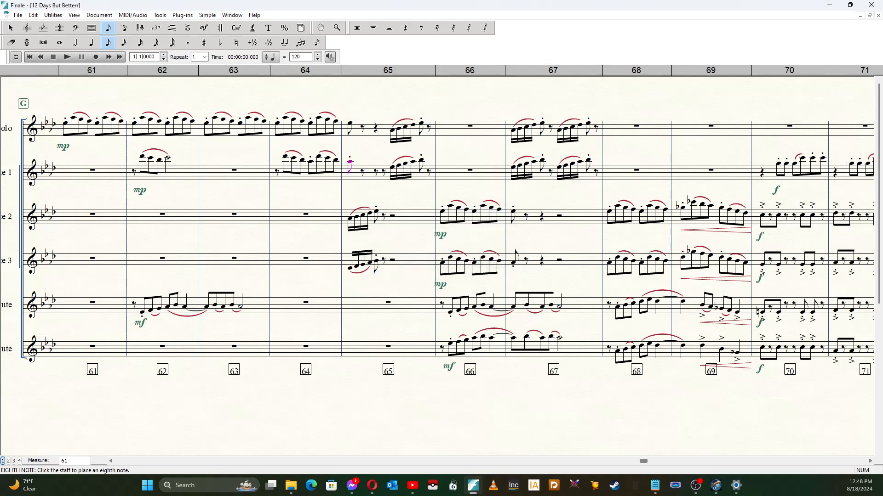
- Add a staccato to the opening eighth note of Solo measure 65
ctrl+click(349, 123)
key(KP_Multiply)
key(s)
key(Escape)
click(10, 27)
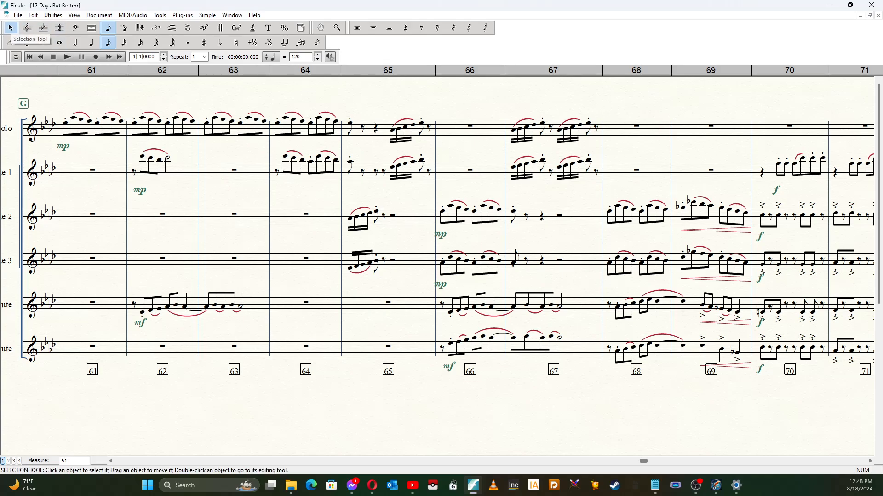
- Copy the Flute 2 and Flute 3 figure from measure 65 to beats three and four of measure 67, clearing those beats in Solo and Flute 1
drag(334, 198, 578, 261)
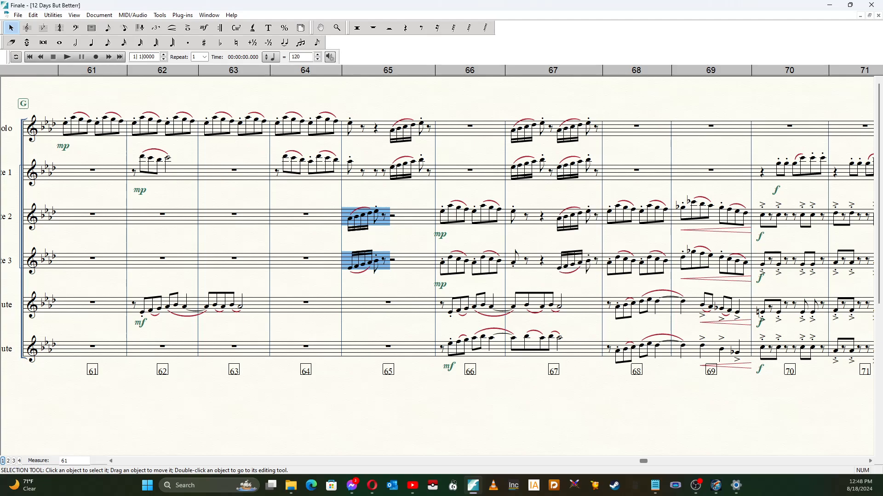
drag(555, 112, 613, 176)
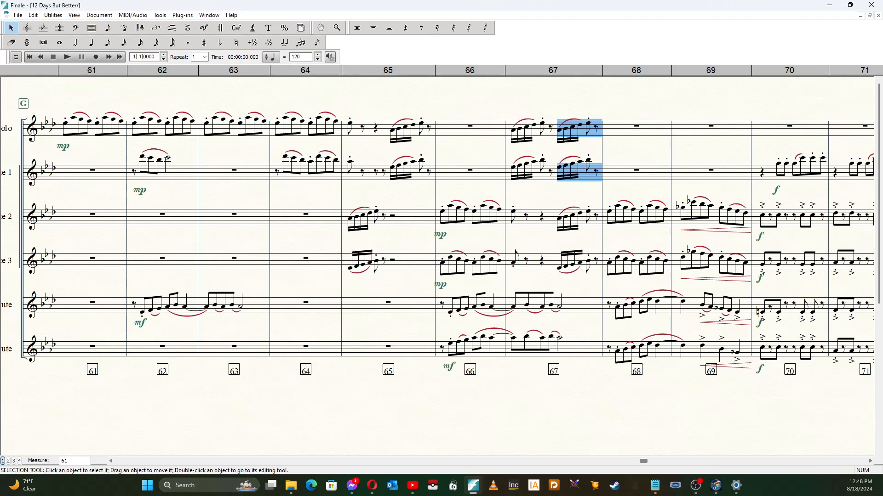
key(Delete)
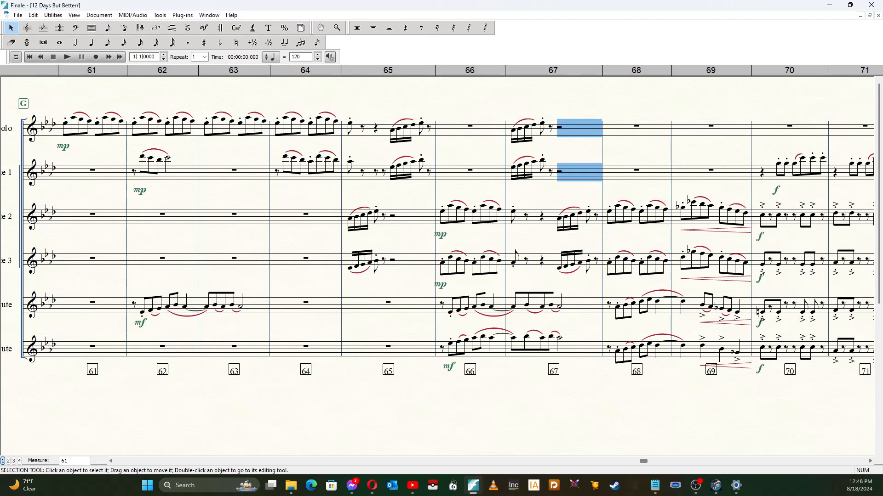
- Add mp at the start of measure 65 in Flute 2 and Flute 3, and delete their mp markings in measure 66
click(204, 28)
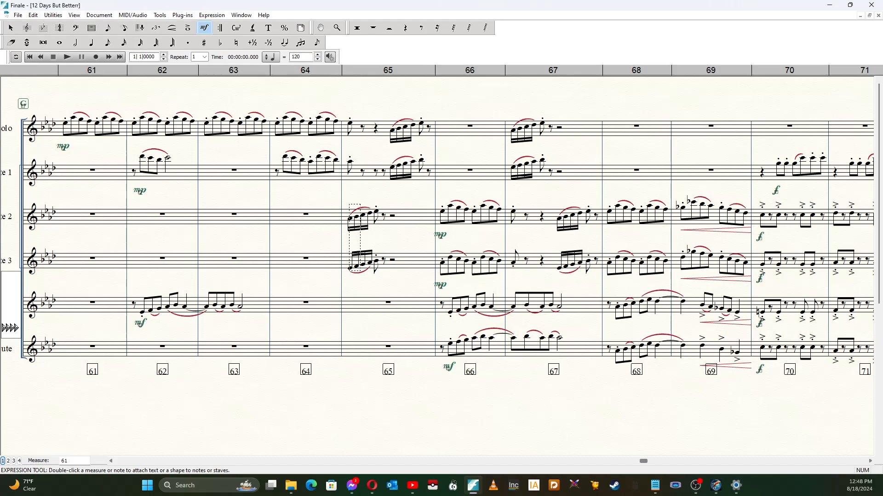
key(4)
key(Delete)
key(5)
drag(346, 221, 358, 256)
drag(420, 229, 450, 300)
key(Delete)
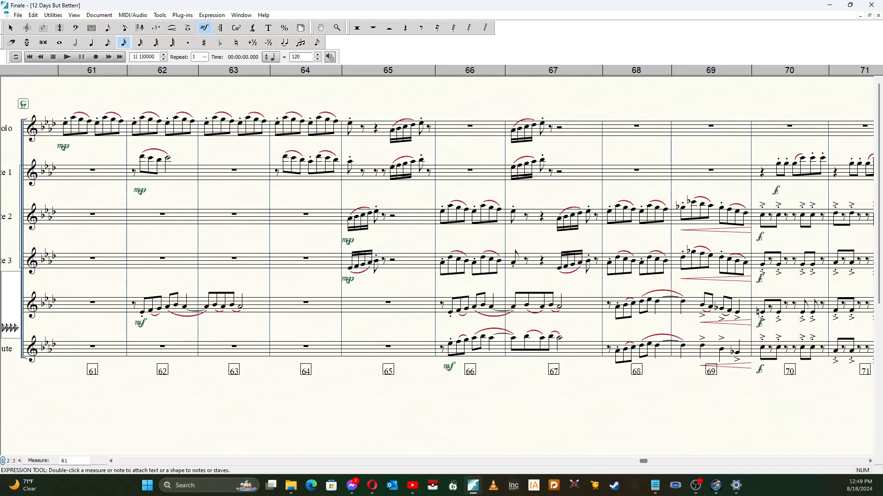
- Play back the score from measure 65 to hear the redistributed figures, and stop playback
click(146, 57)
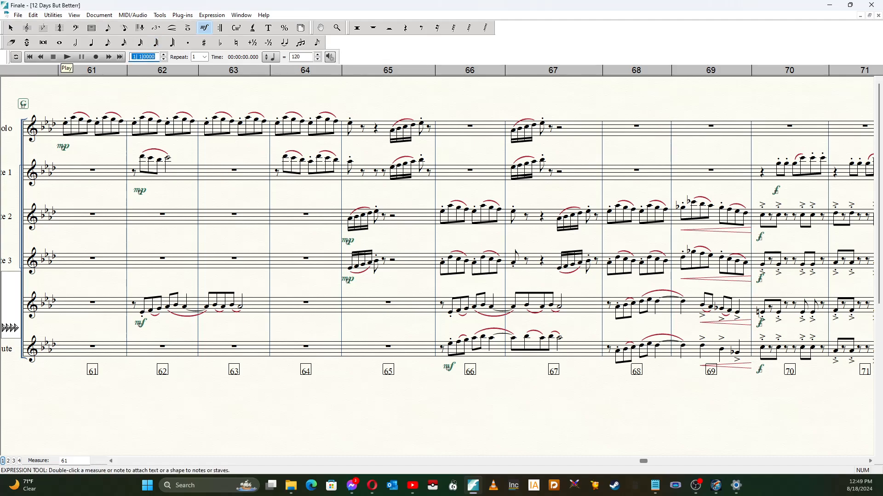
text(65)
click(67, 57)
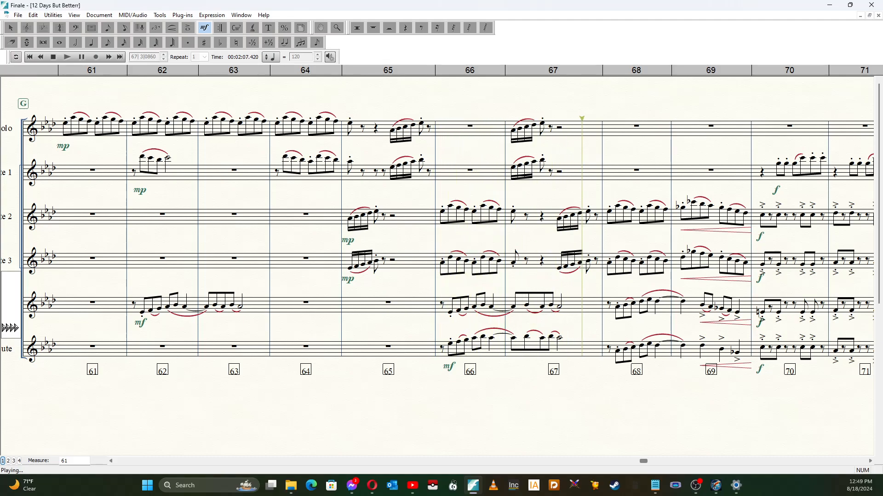
key(space)
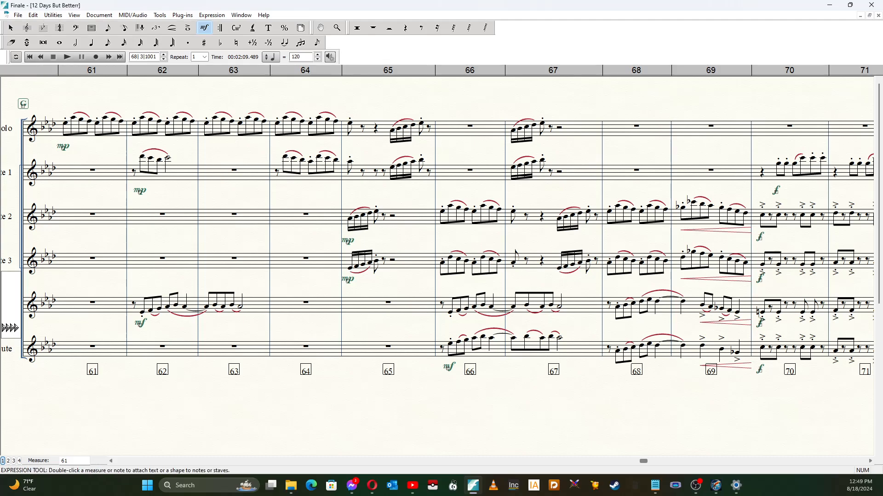
- Play back the passage leading up to rehearsal mark H, and stop playback in measure 73
click(157, 57)
click(67, 57)
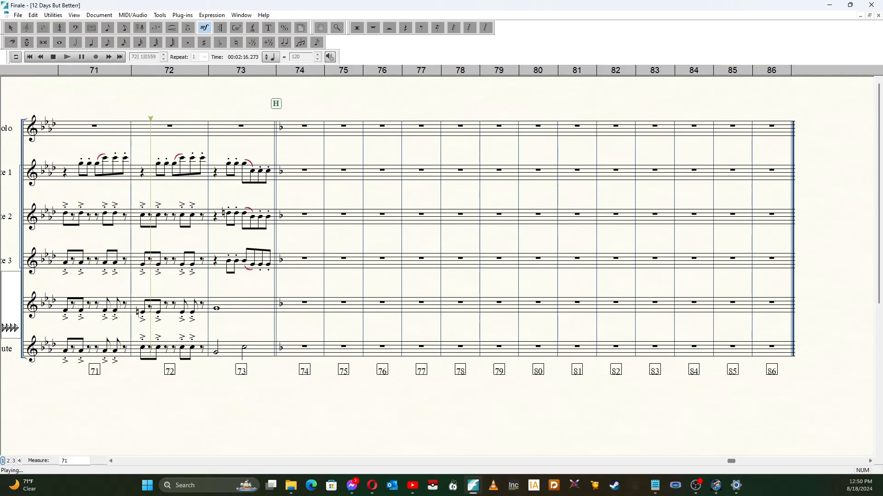
key(space)
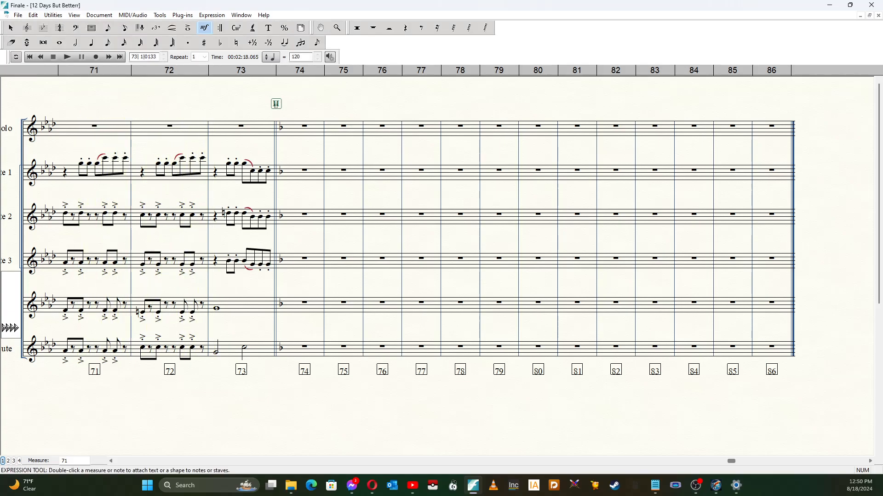
- Split the off-beat eighth note of beat three in measure 70 of the lowest flute part into two slurred sixteenth notes
scroll(10, 329, left, 2)
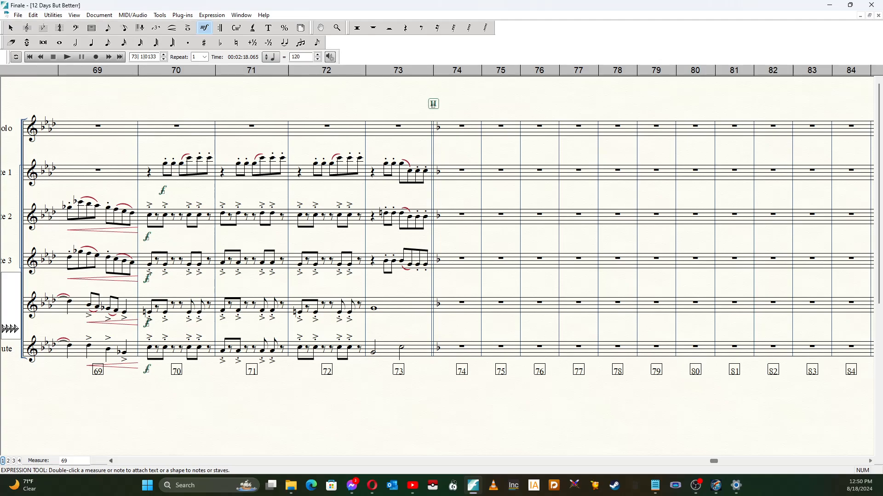
click(123, 42)
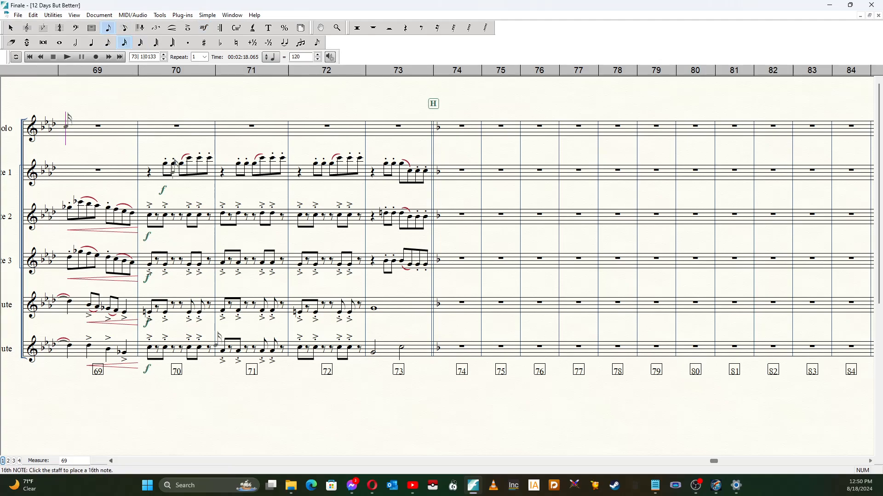
click(196, 348)
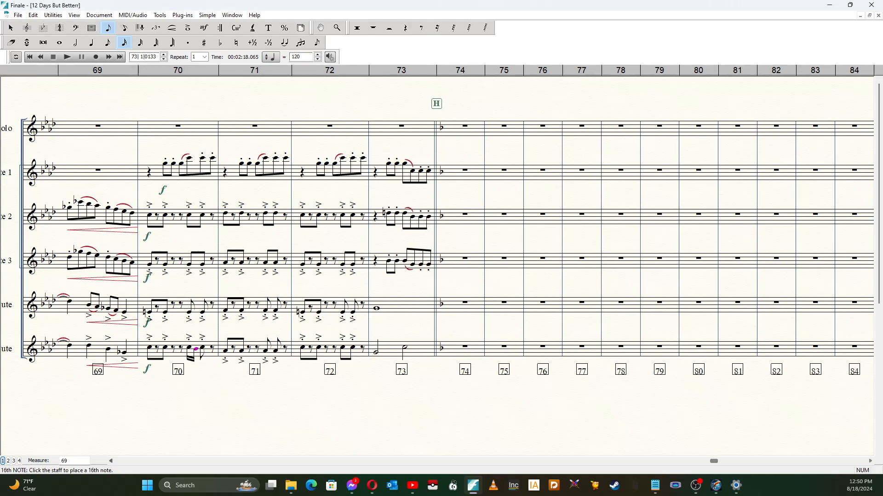
click(172, 27)
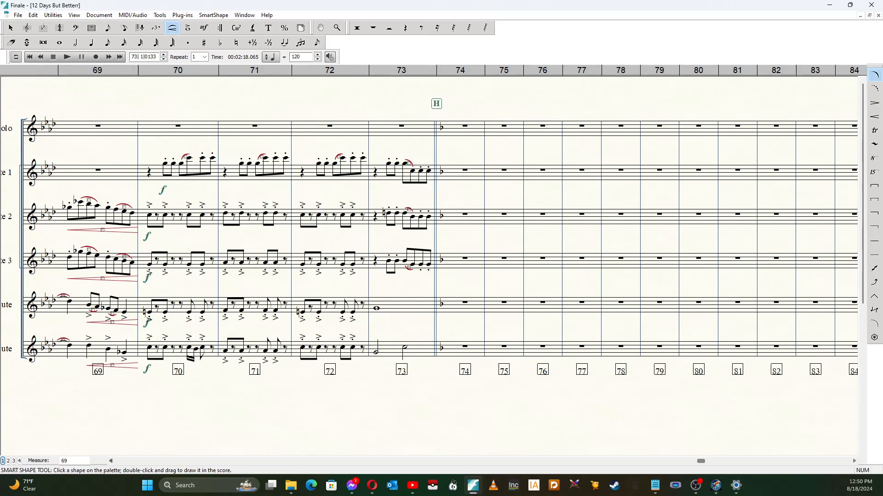
double_click(189, 348)
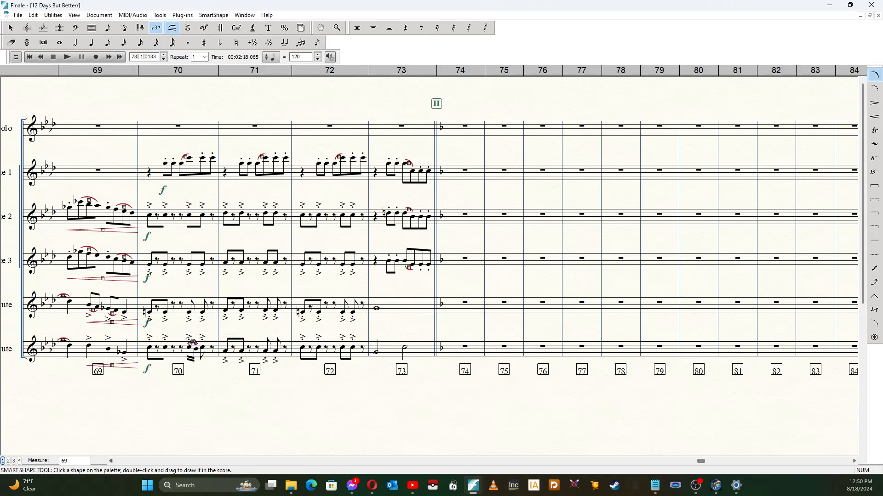
- Select the articulation above the first sixteenth in the lowest flute's measure 70, and copy the slurred sixteenth-note figure to the same beat of measure 72
click(188, 28)
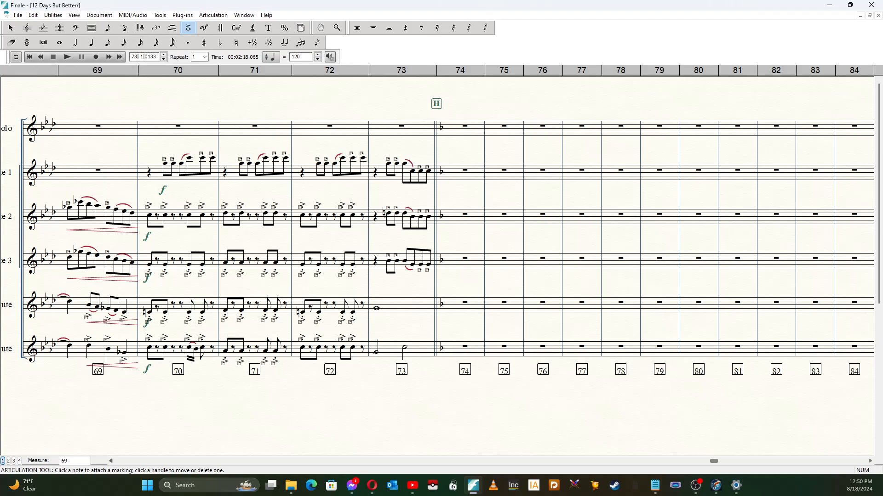
click(187, 340)
key(Escape)
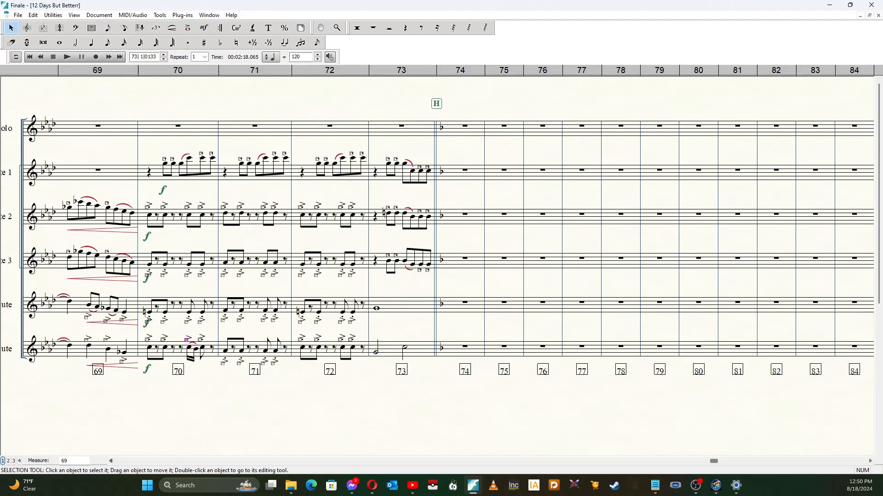
drag(185, 331, 345, 352)
key(Escape)
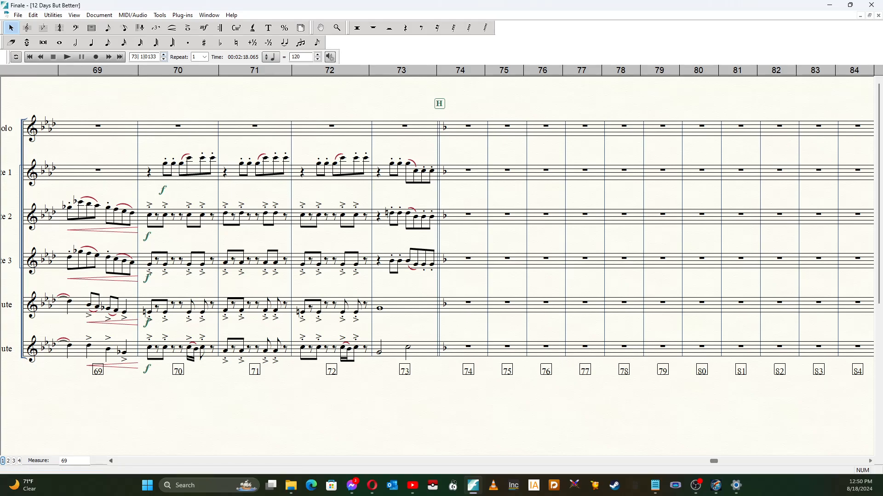
- Play back the score from measure 70 to hear the new sixteenth-note figures, and stop playback in measure 73
click(163, 59)
click(163, 59)
click(163, 59)
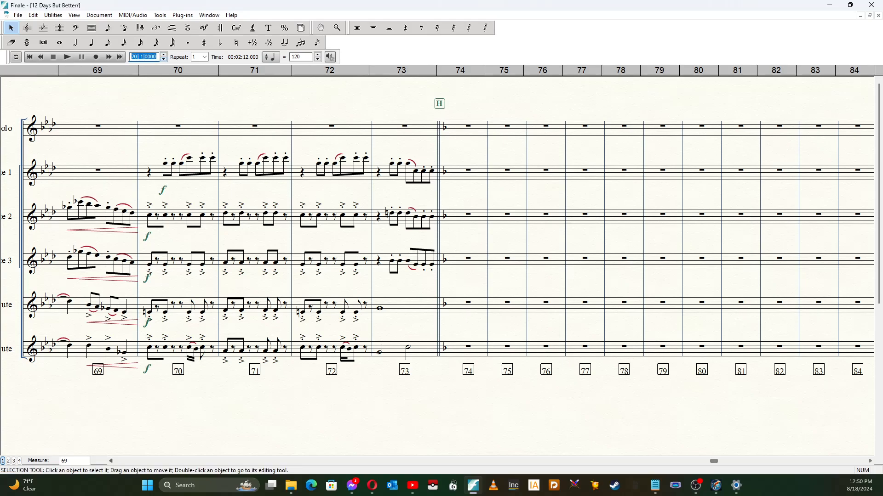
key(space)
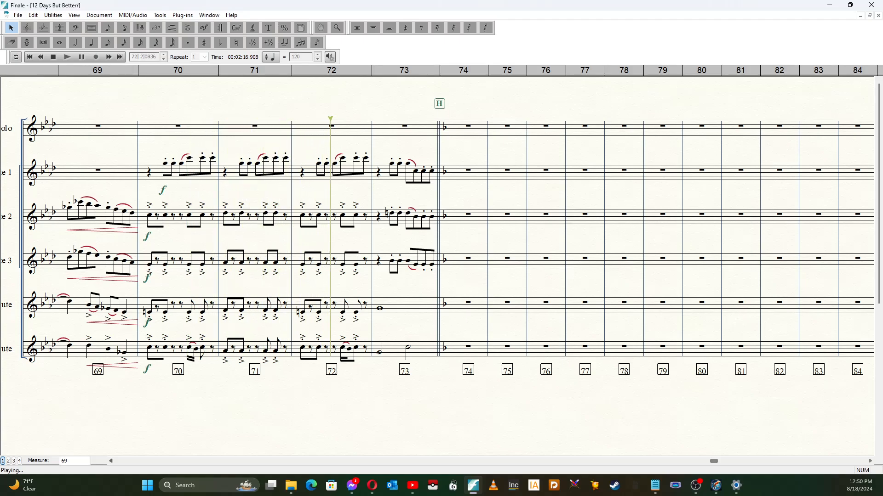
click(53, 57)
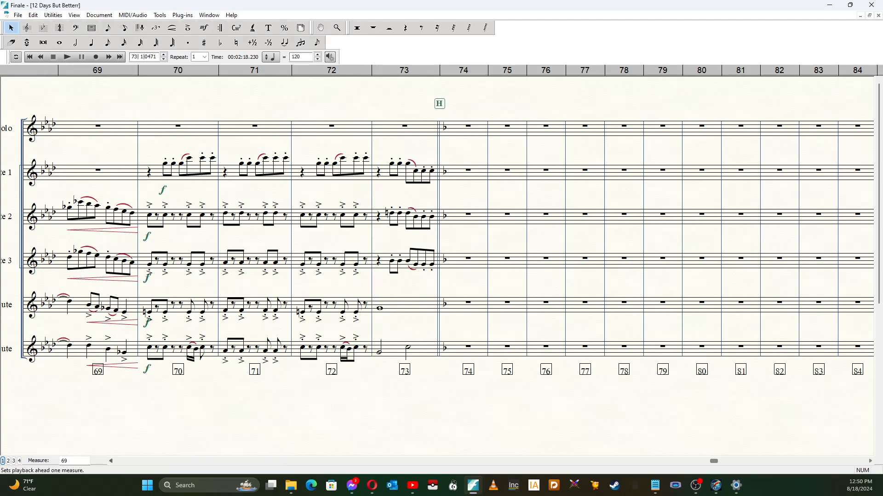
- Fill beat four of measure 71 in the lowest flute part with four sixteenth notes
click(124, 42)
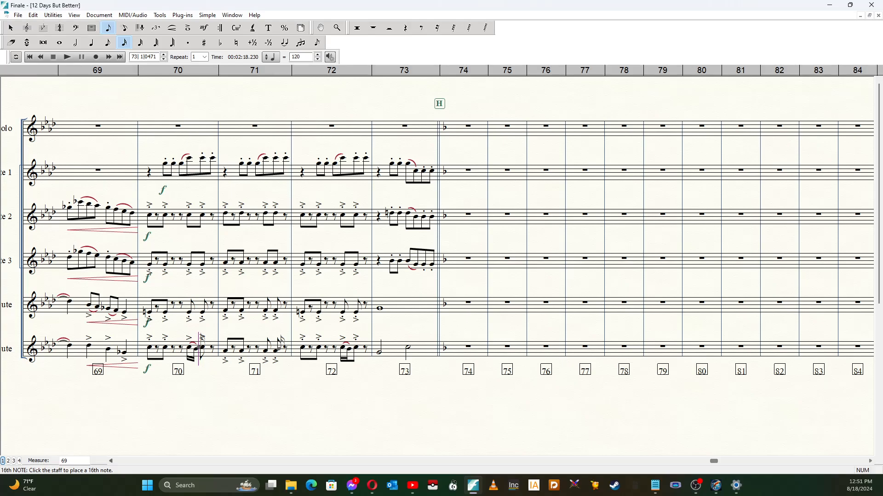
click(278, 348)
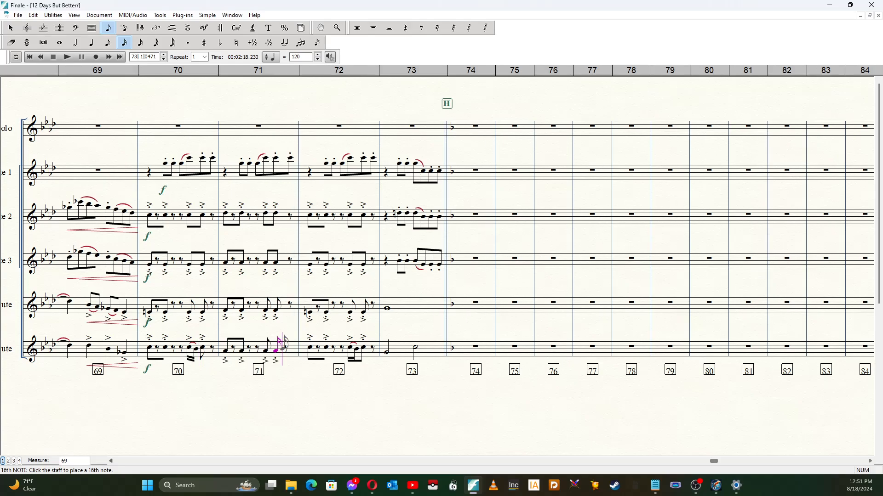
click(283, 352)
click(290, 351)
click(298, 349)
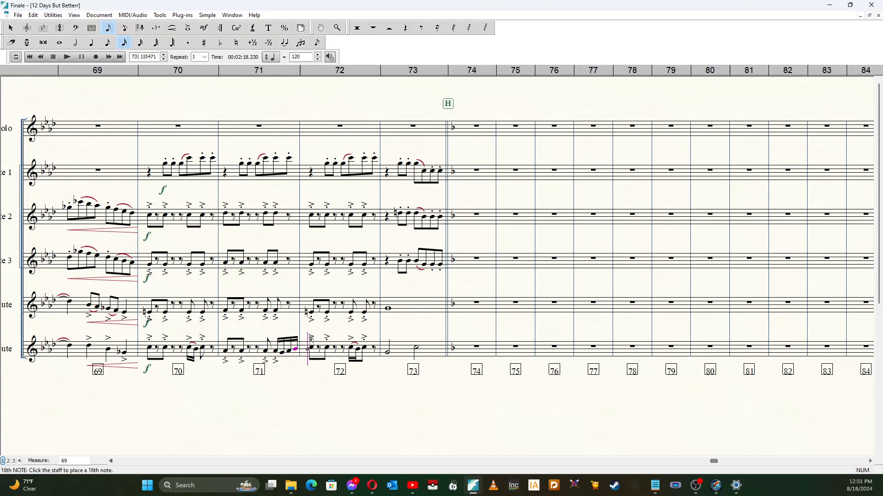
- Slur the four sixteenth notes on beat four of measure 71 in the lowest flute part
click(188, 28)
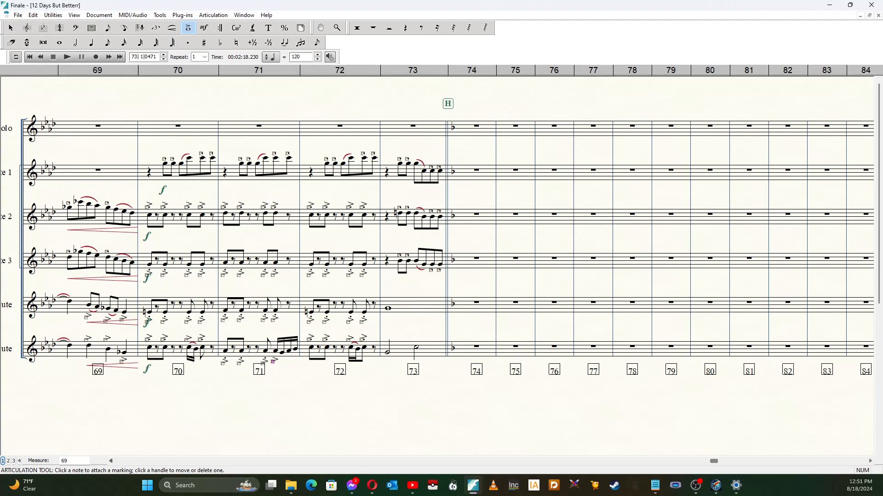
click(172, 28)
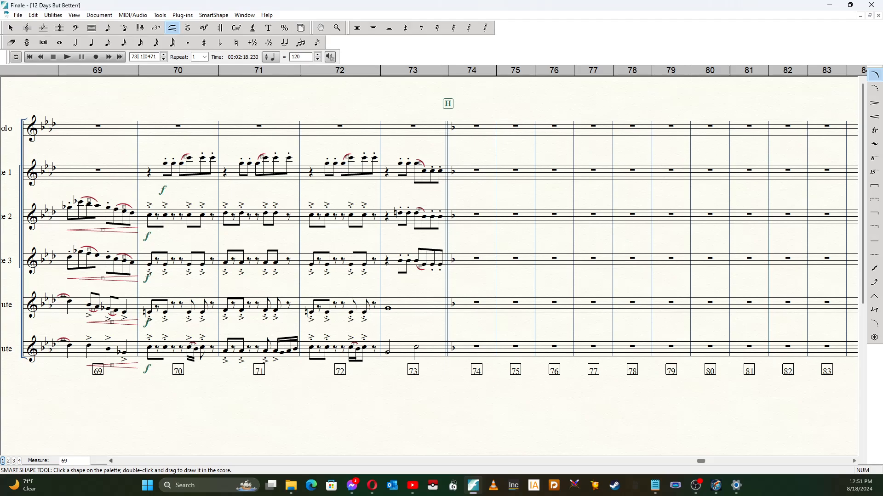
click(276, 353)
drag(275, 353, 296, 353)
- Move the playback position back a few measures, play the passage with the slurred sixteenths, and stop in measure 74
click(163, 59)
click(164, 59)
click(163, 59)
click(164, 59)
key(space)
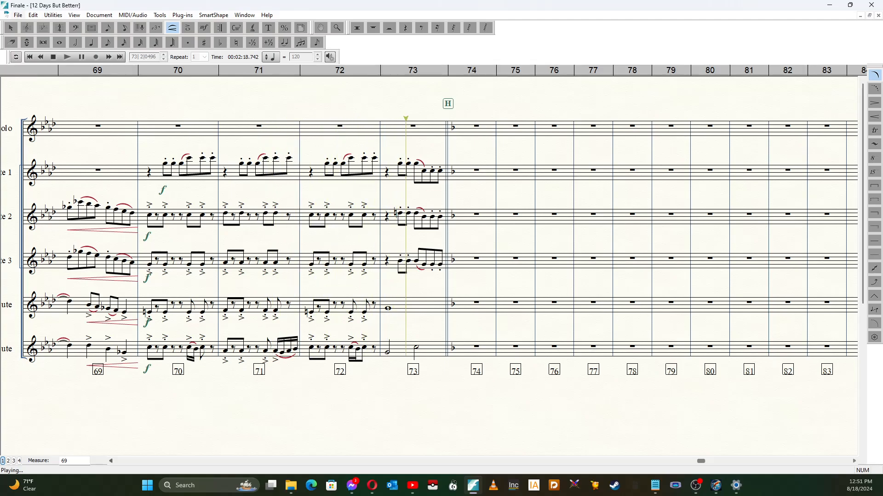
click(53, 57)
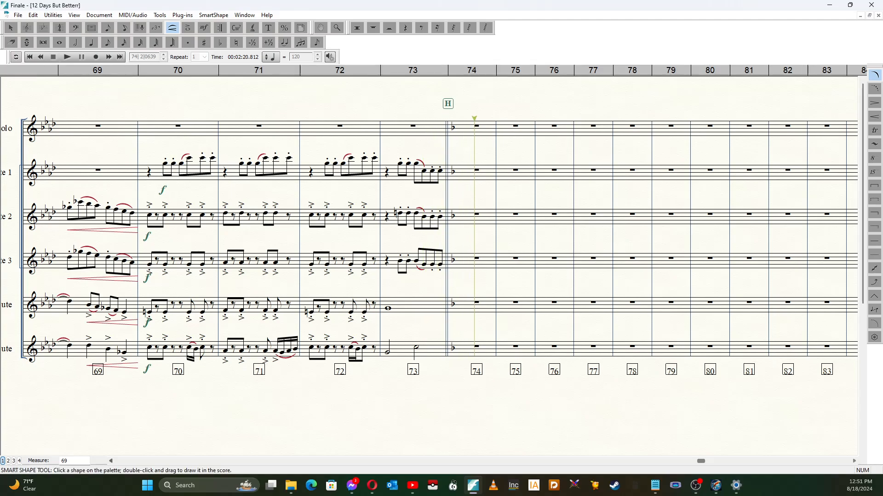
- Clear the contents of measure 73 in the lowest flute part
click(108, 28)
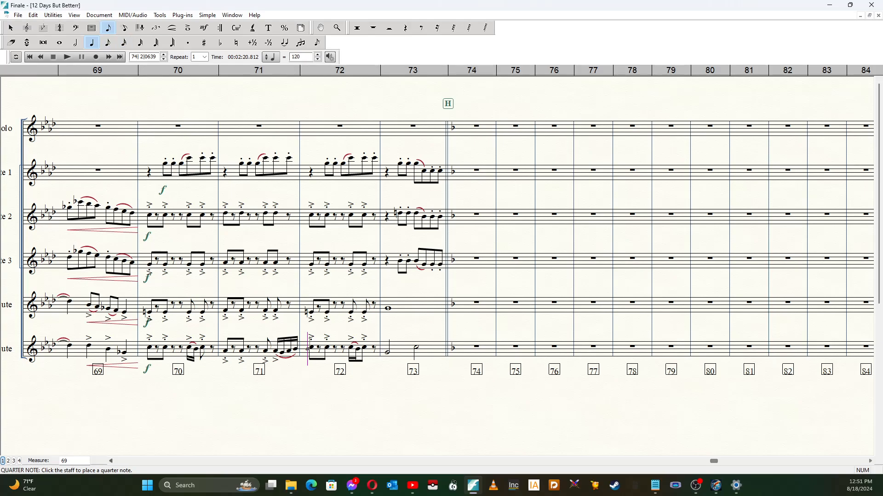
click(10, 28)
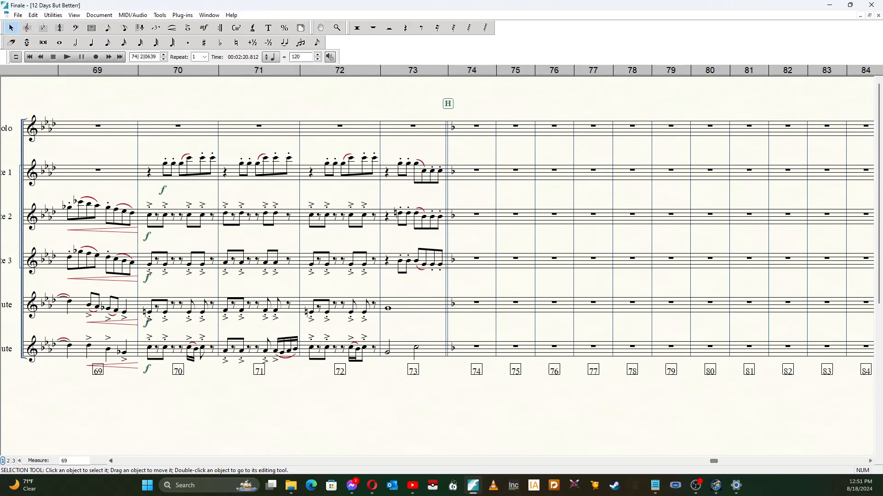
click(401, 349)
key(Delete)
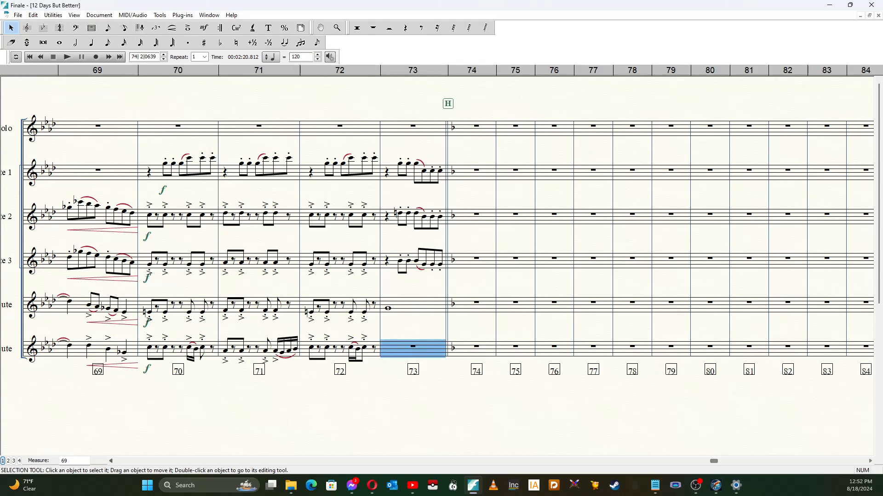
- Fill beats one and two of measure 73 in the lowest flute part with two eighth-note Gs, each followed by an eighth rest
click(107, 43)
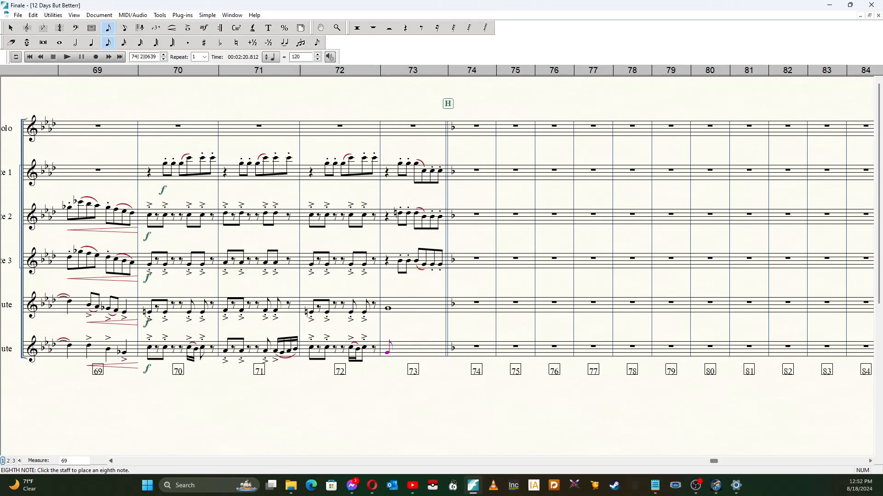
click(388, 348)
key(Tab)
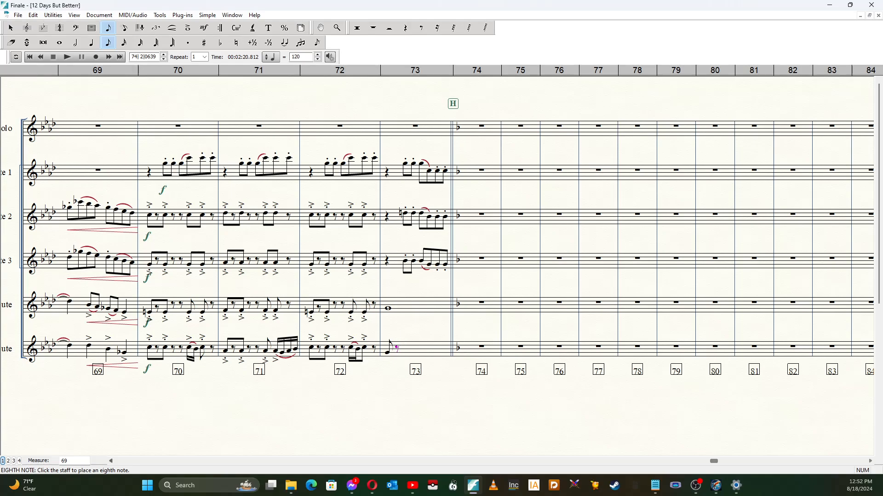
key(g)
key(Tab)
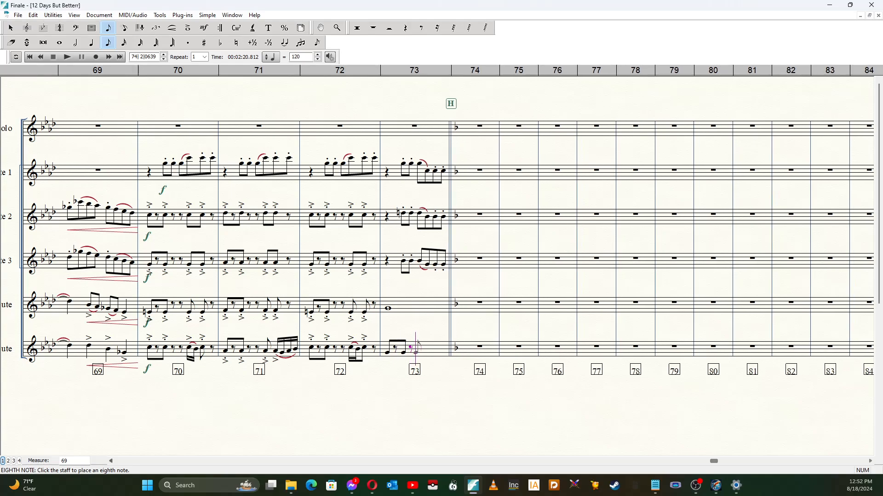
- Complete measure 73 of the lowest flute part with an eighth rest, an eighth-note G, two sixteenth notes and an eighth note
key(Tab)
key(3)
key(Return)
key(Up)
key(Up)
key(Up)
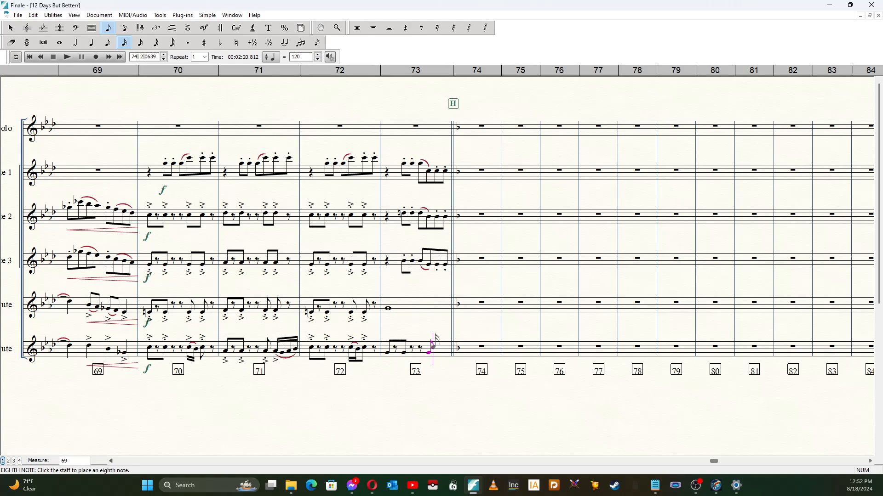
key(Return)
key(4)
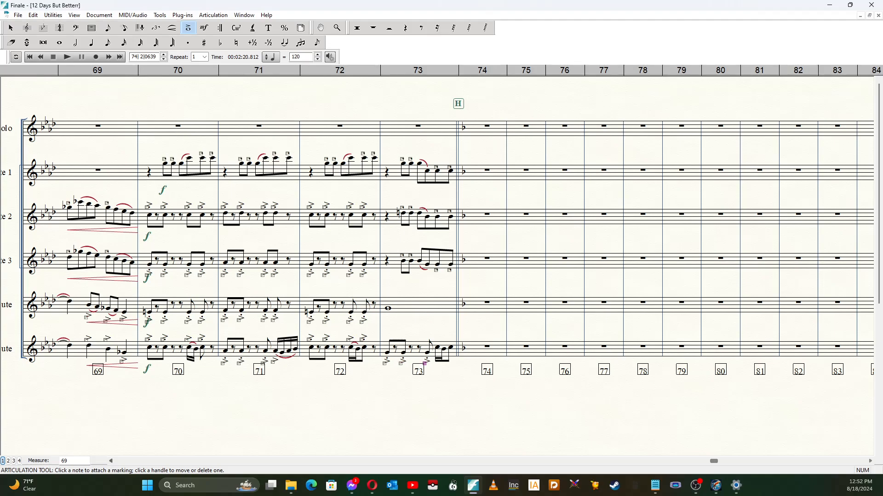
- Add an articulation to the last eighth note of measure 73 in the lowest flute part, and slur beat four's two sixteenths
click(450, 348)
click(172, 28)
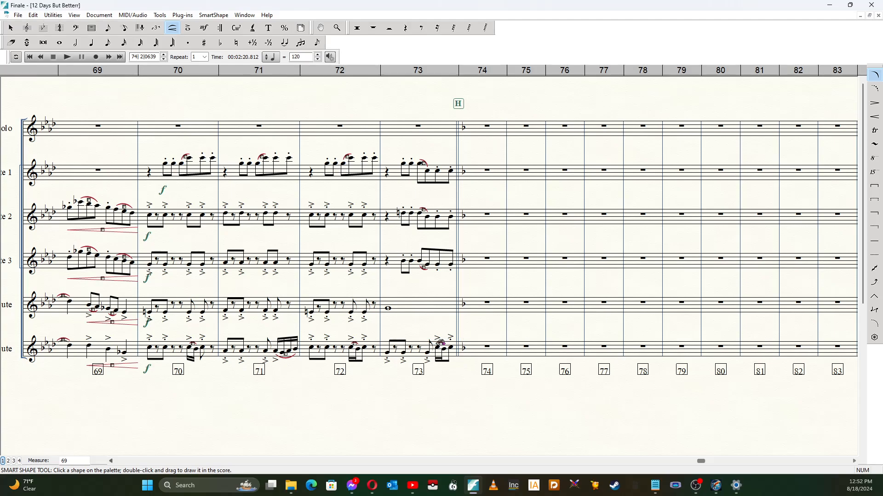
- Play back the score from measure 70 to hear the new measure 73, and stop in measure 75
click(144, 57)
text(70)
key(Return)
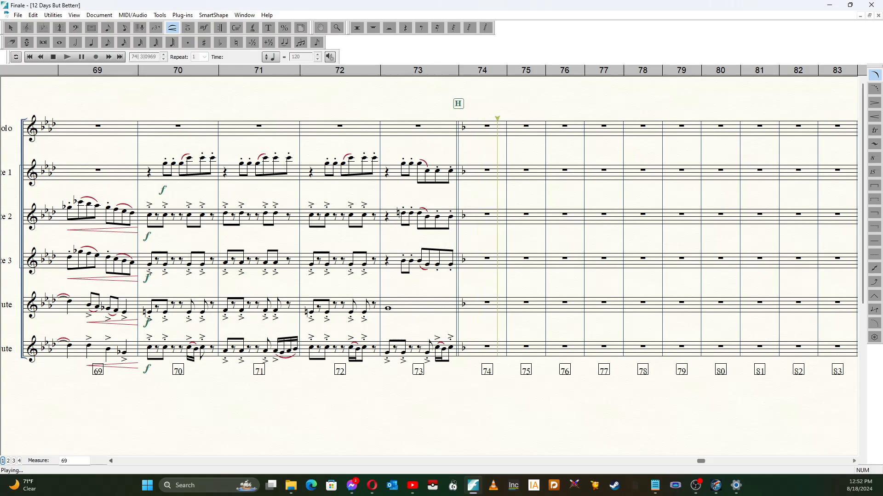
key(space)
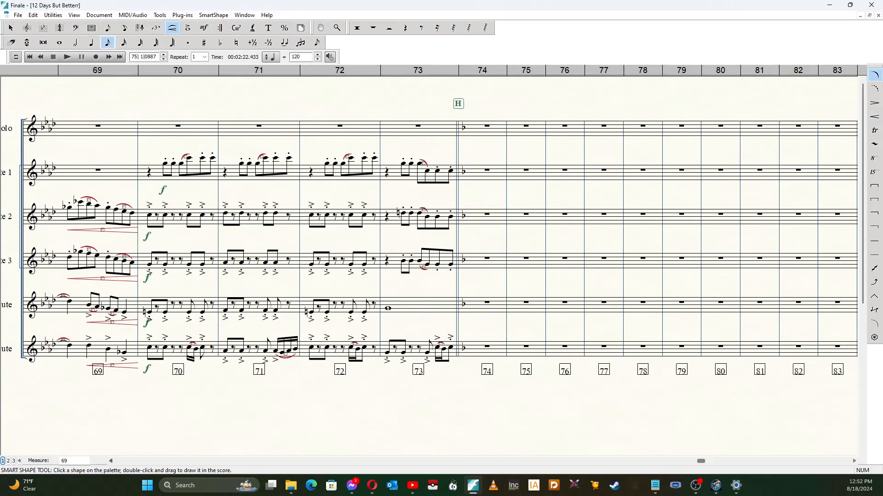
- Rework the end of measure 71 in Flute 1 into a sixteenth-note run, and replace measure 72's opening quarter rest with two eighth notes
click(108, 42)
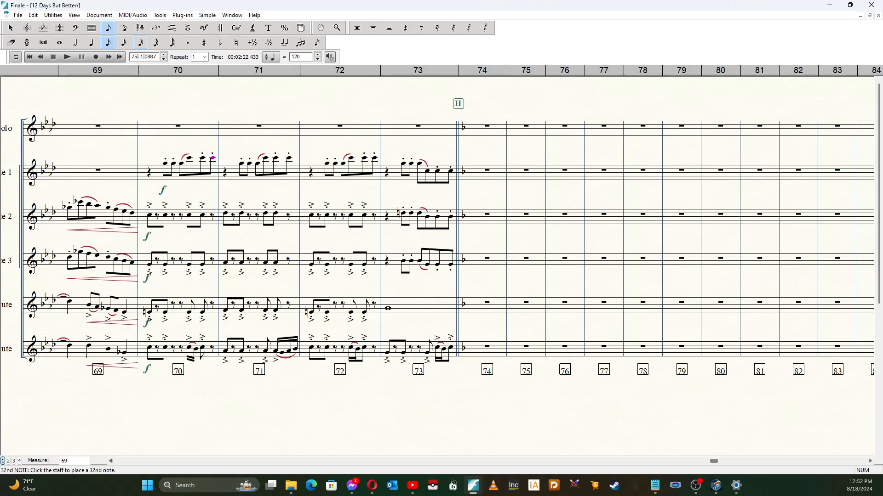
key(3)
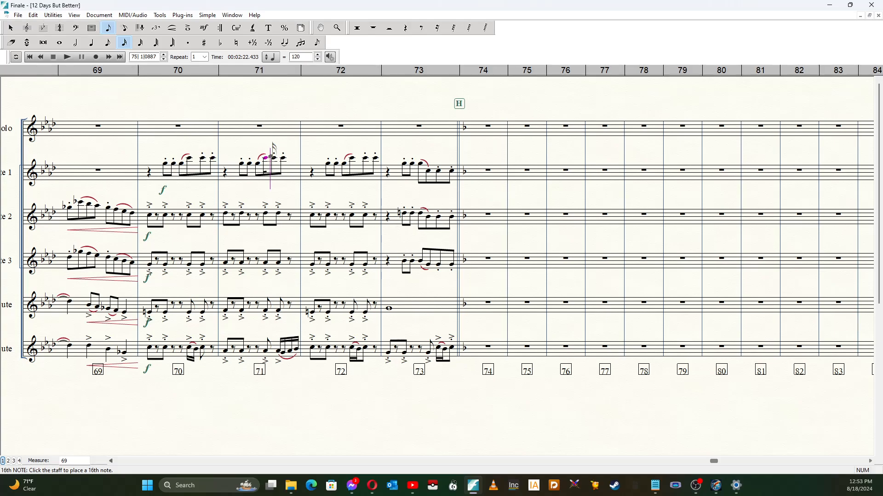
click(270, 157)
key(c)
key(b)
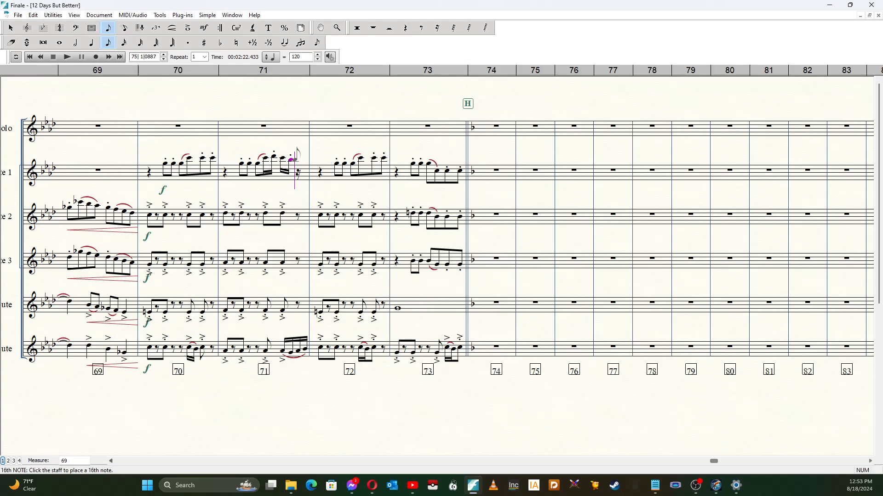
key(4)
key(c)
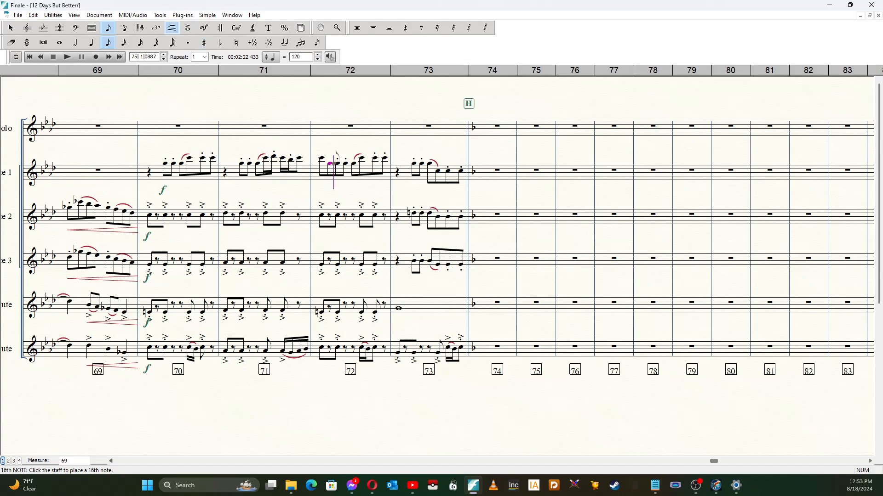
- Slur the first two eighth notes of measure 72 in Flute 1, and select the staccatos on measure 71's sixteenth-note run for removal
click(172, 28)
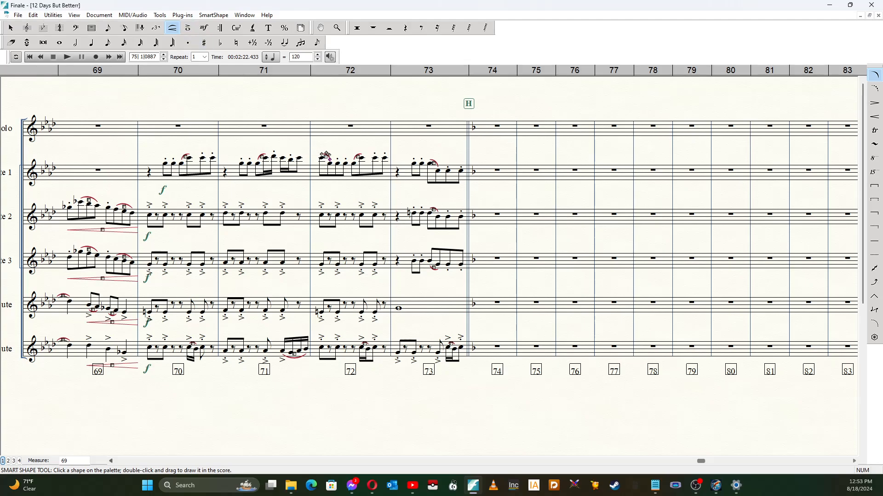
click(187, 28)
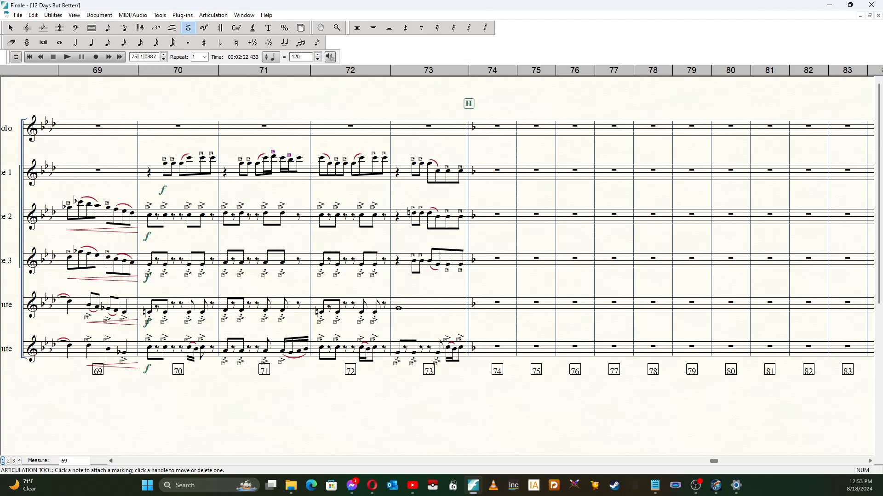
- Replace the short slur in measure 71 of Flute 1 with one spanning from the first sixteenth note to the measure's last note
click(171, 28)
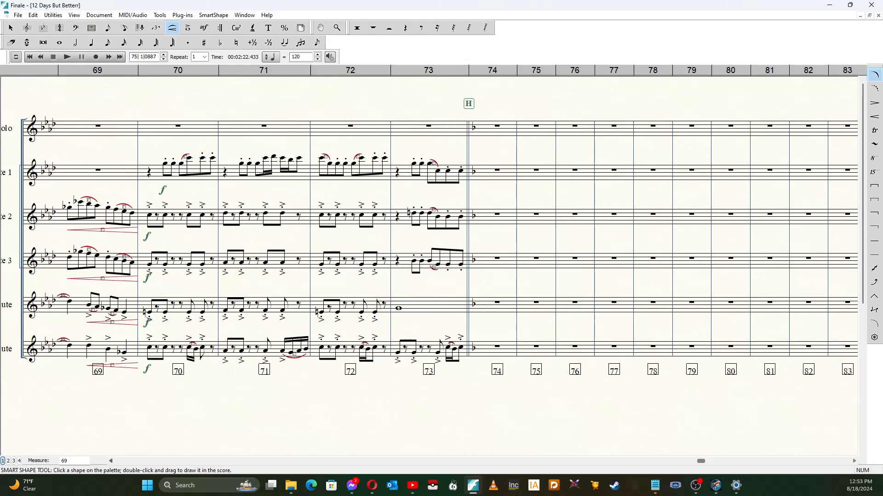
drag(266, 158, 300, 158)
click(187, 28)
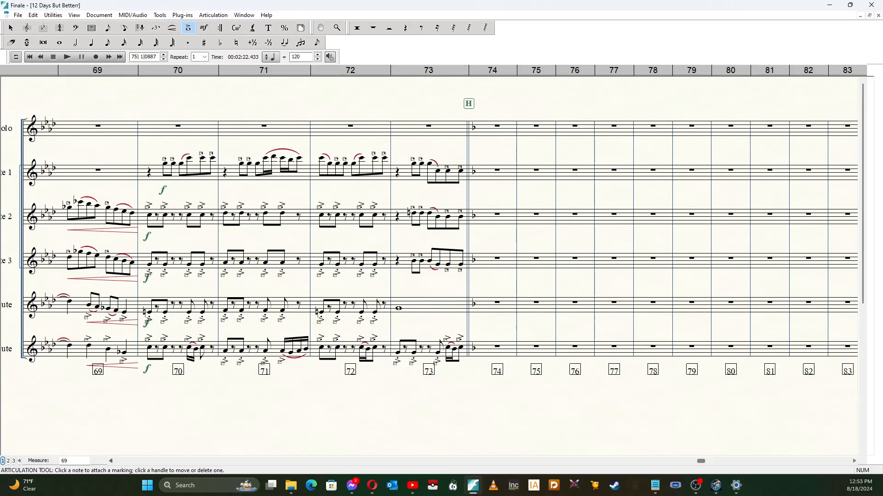
- Play back the revised Flute 1 passage up to rehearsal mark H, and stop in measure 74
click(163, 59)
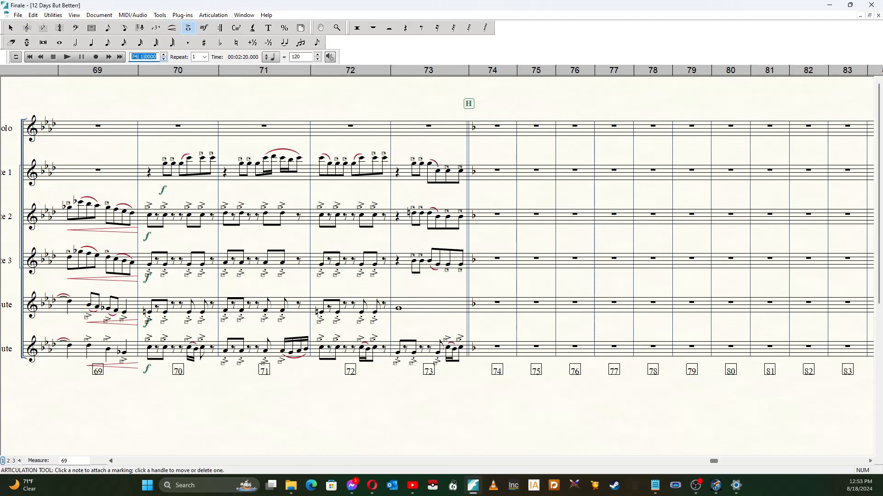
key(space)
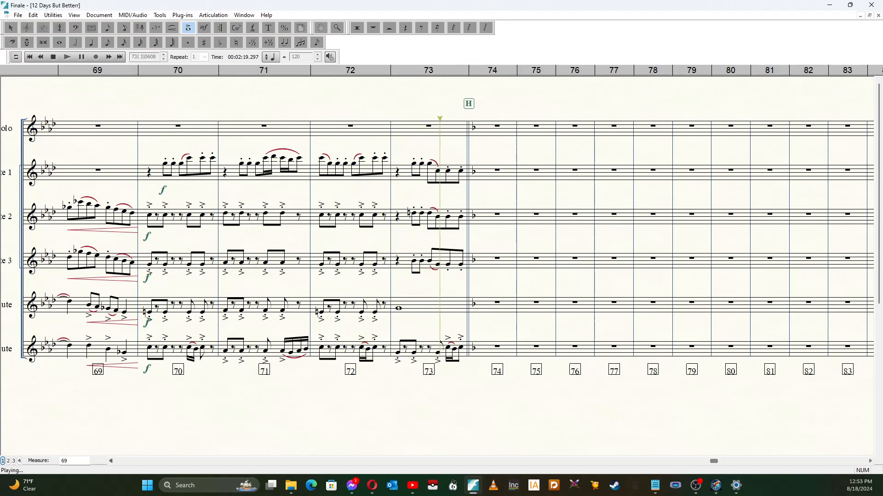
click(53, 57)
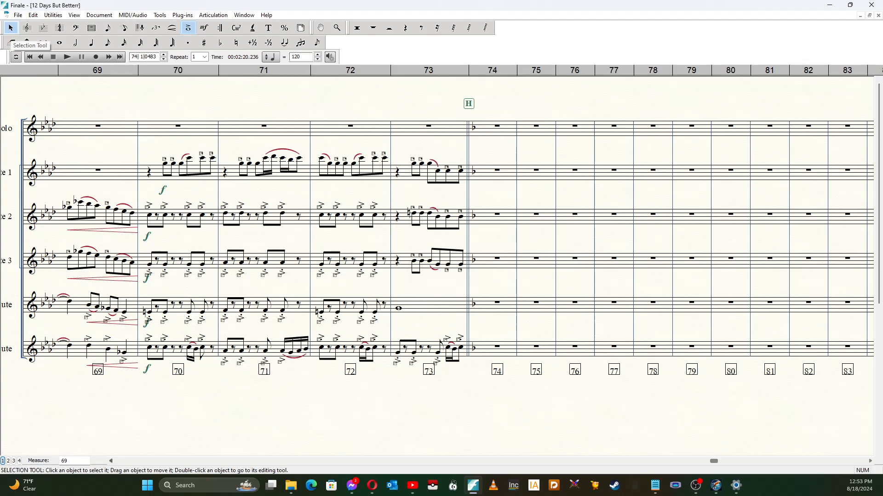
- Save the score
click(10, 28)
click(18, 15)
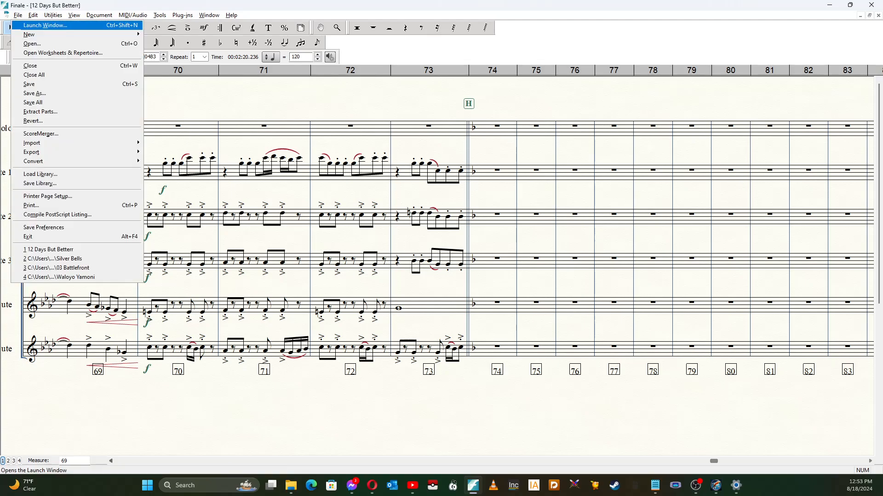
click(28, 83)
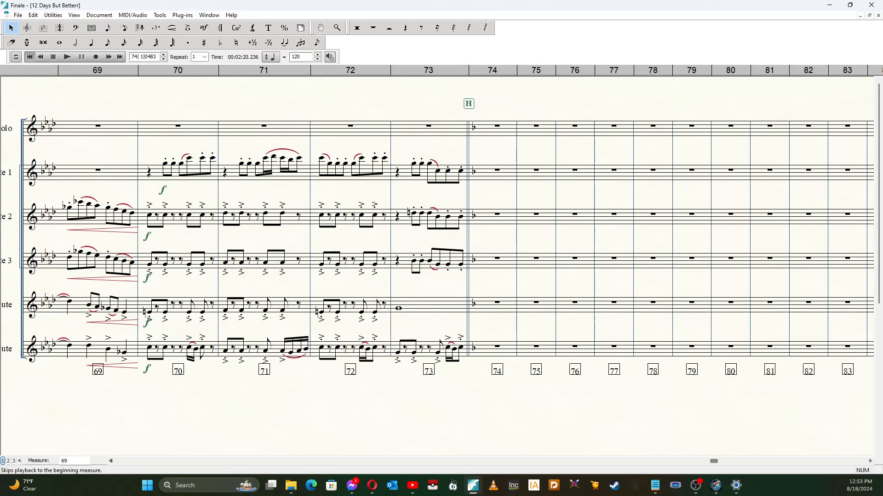
- Play back the whole score from measure 1, and stop in measure 75 after rehearsal mark H
click(29, 56)
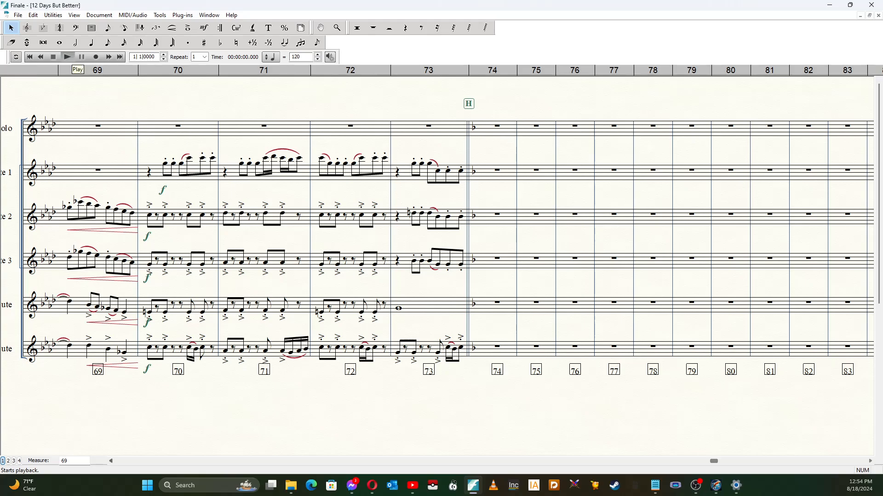
click(67, 57)
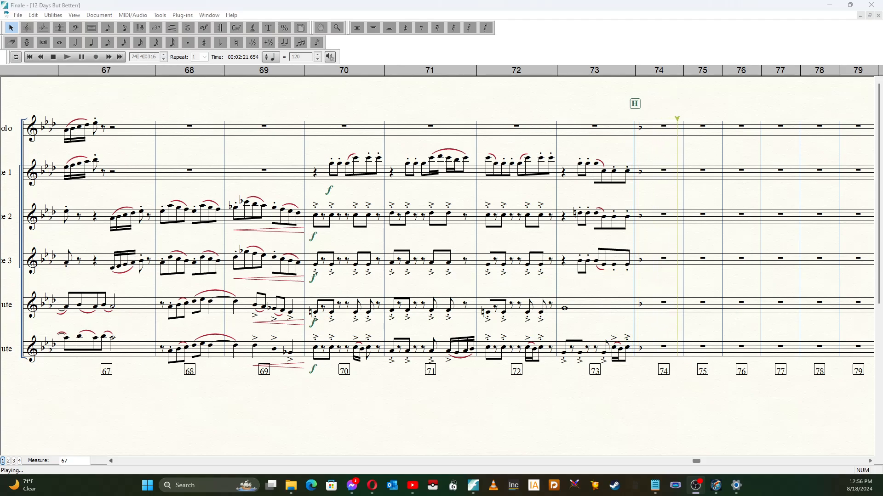
click(54, 57)
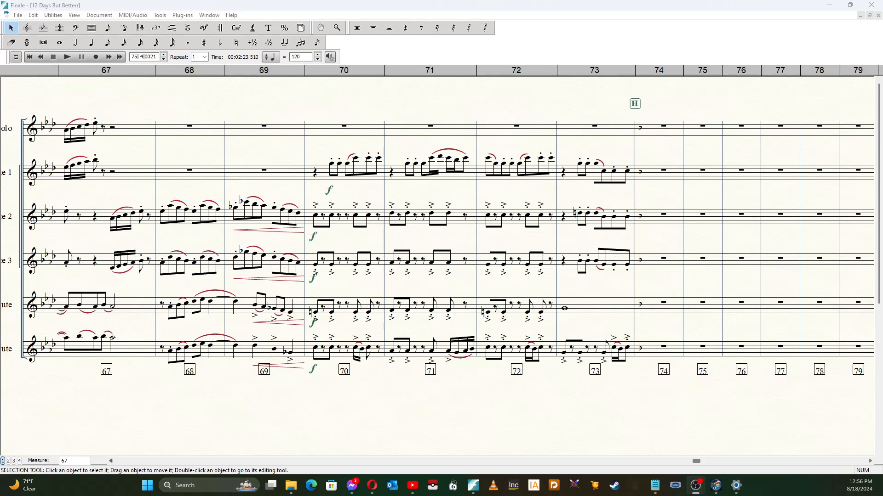
- Set the barline at the end of measure 69 to Double
click(91, 28)
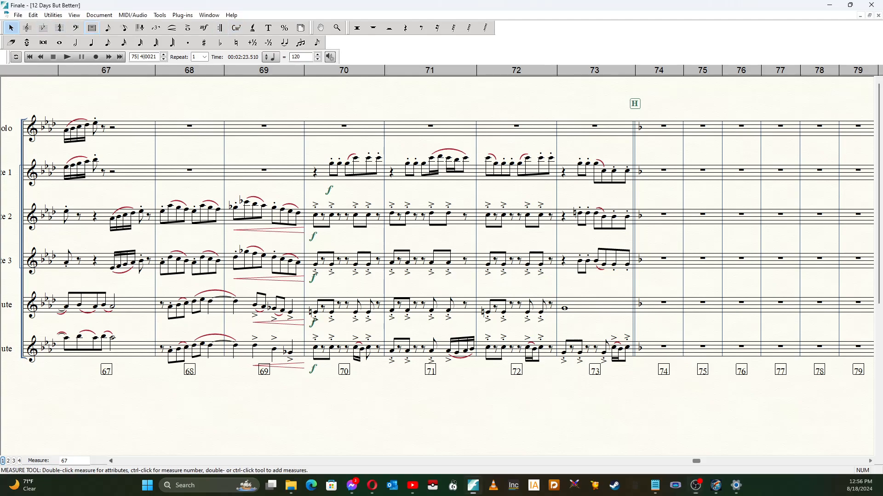
click(263, 128)
double_click(264, 128)
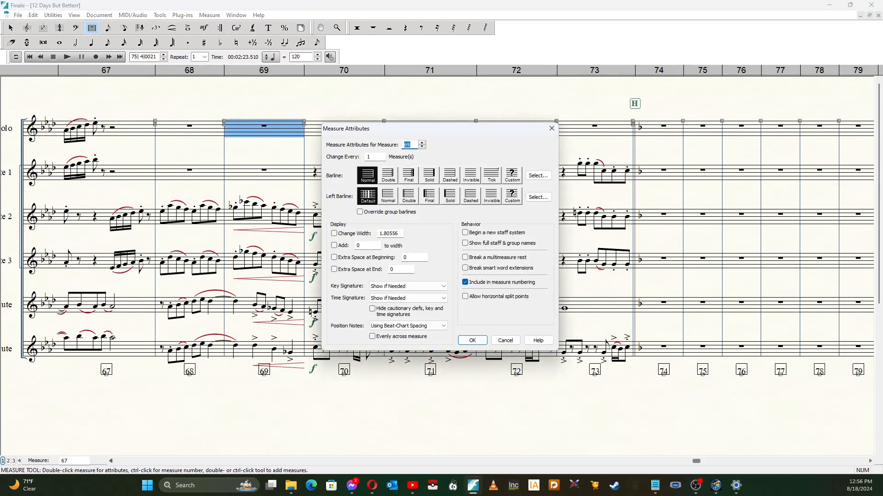
click(388, 175)
key(Return)
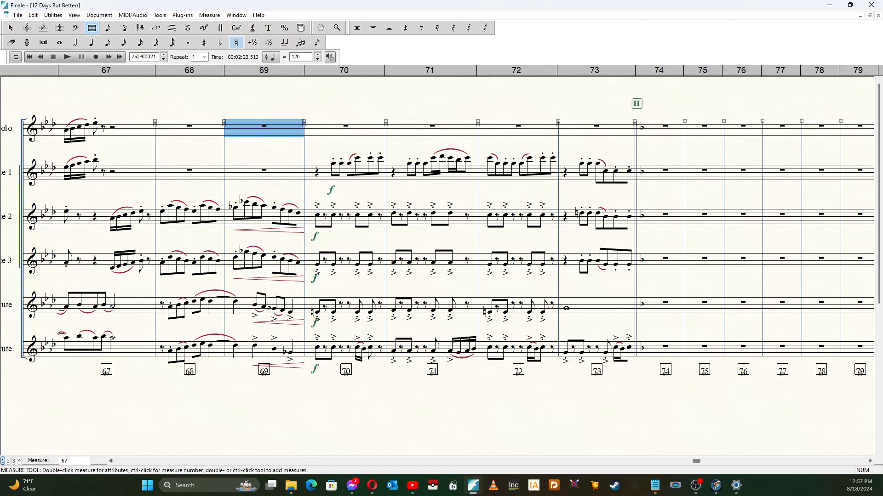
- Add a rehearsal mark at the start of measure 70
click(203, 28)
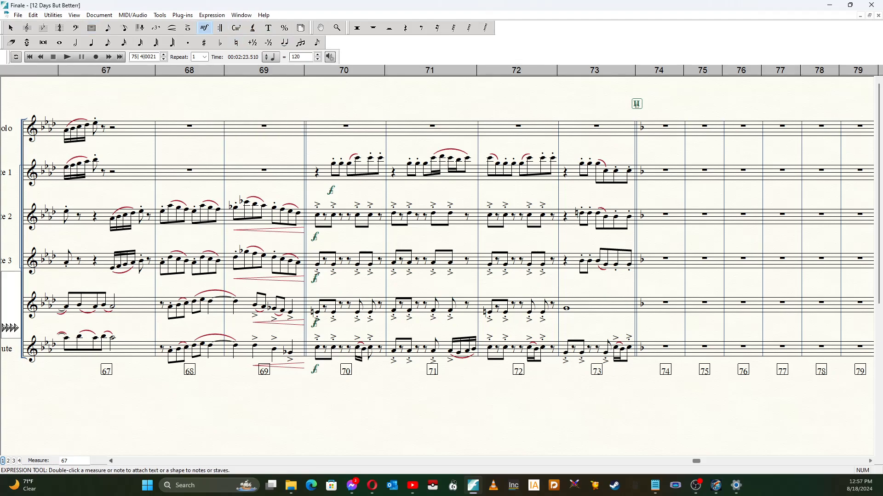
key(m)
click(336, 128)
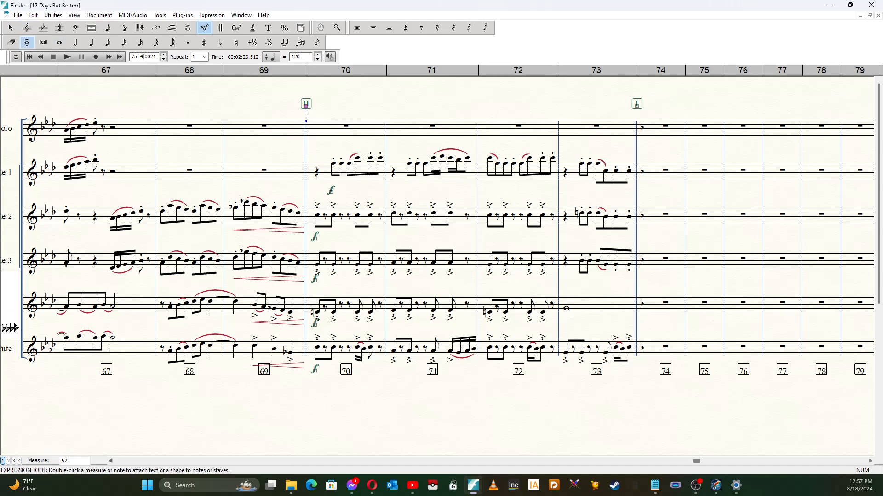
- Insert 3 blank measures before measure 73
click(92, 28)
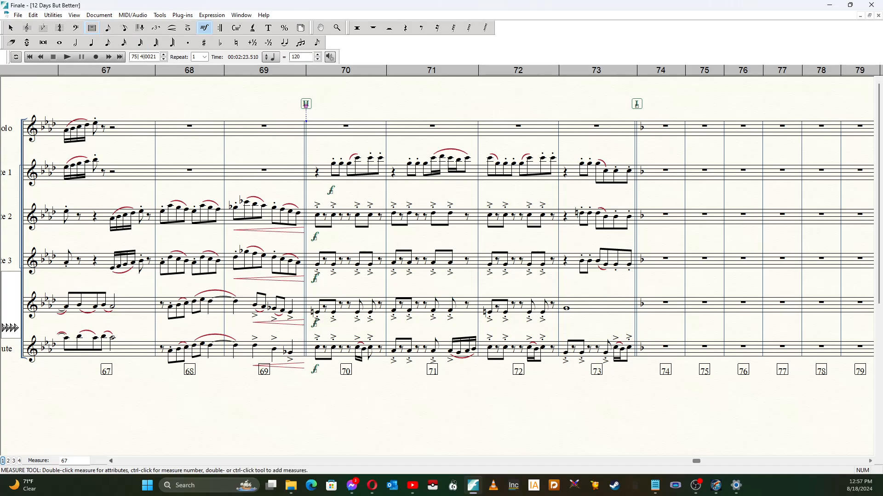
right_click(588, 131)
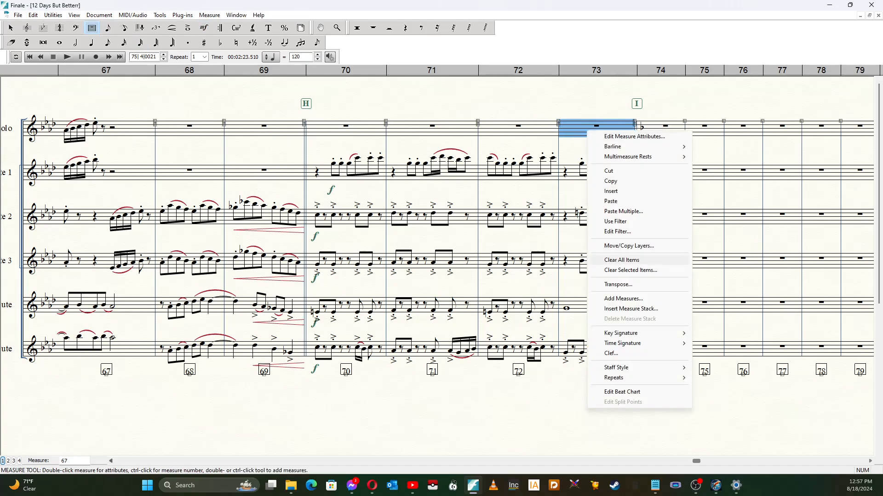
click(631, 309)
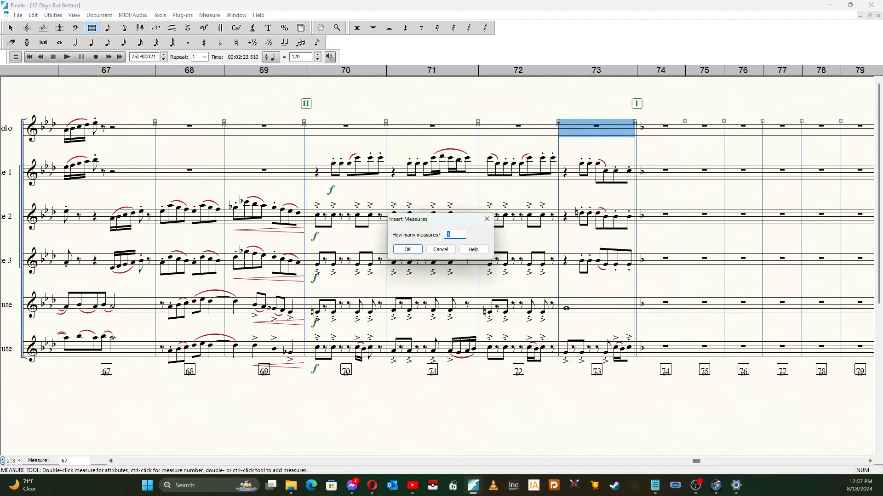
text(3)
key(Return)
key(Escape)
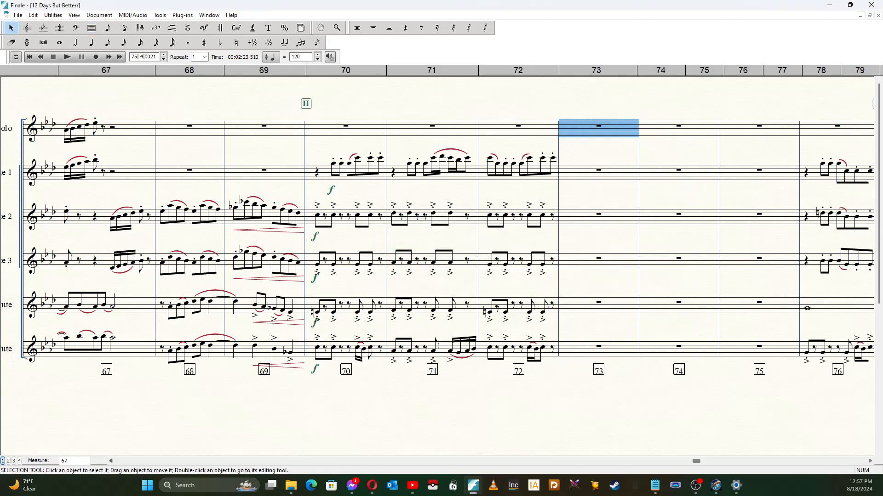
- Copy measures 70–72 of all staves from Flute 1 down into measures 73–75, and delete the duplicated forte markings in measure 73
click(346, 173)
shift+click(518, 349)
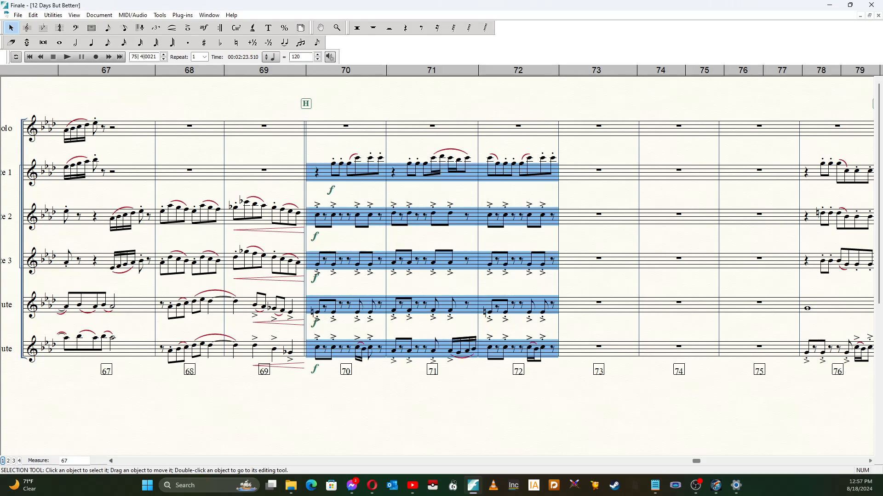
drag(346, 173, 598, 173)
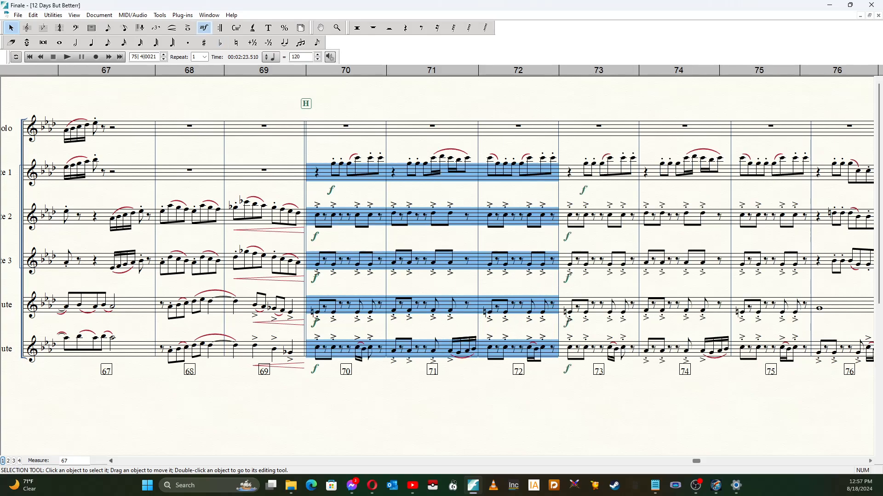
click(203, 28)
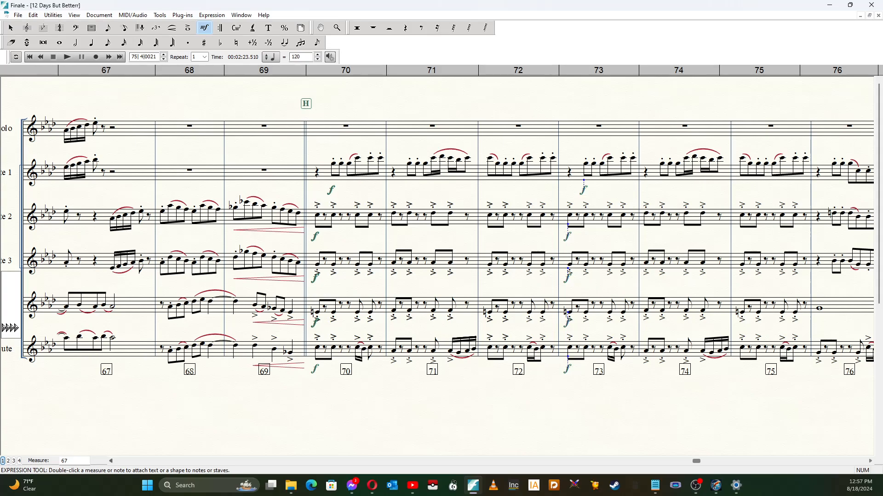
key(Delete)
- Enter a quarter rest, three C eighth notes and three high G eighth notes in measure 73 of the Solo staff
click(870, 462)
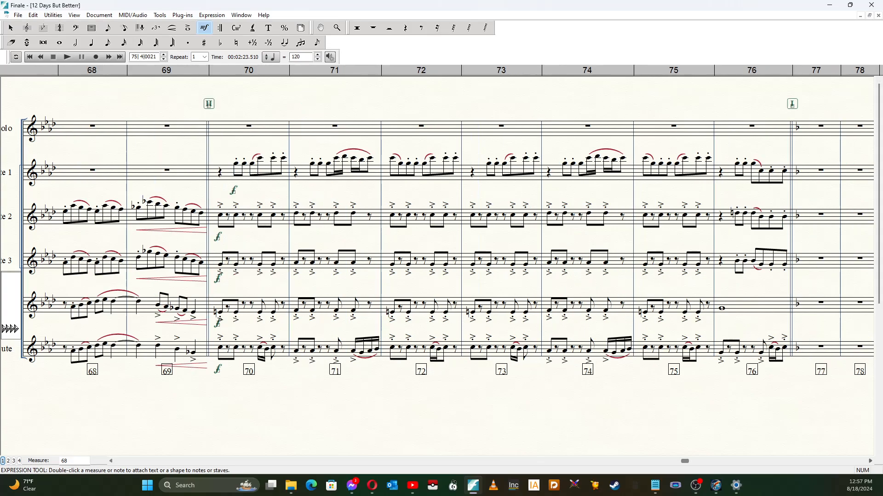
click(870, 461)
click(870, 461)
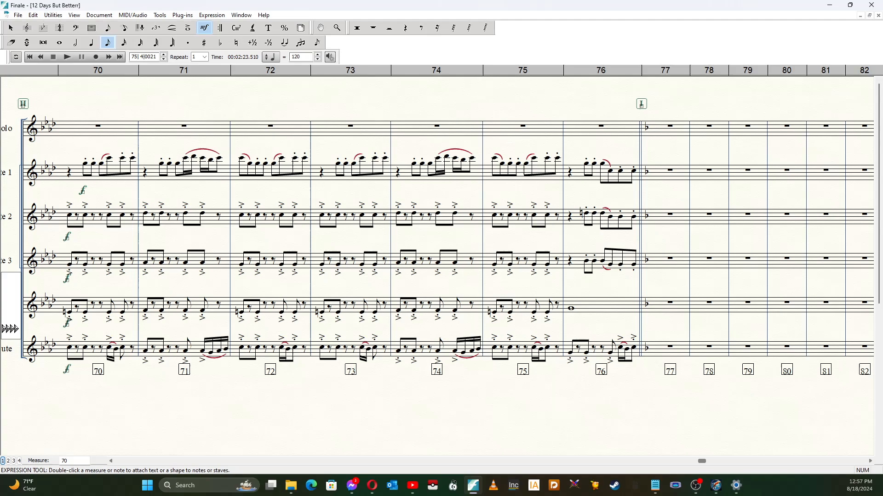
click(91, 43)
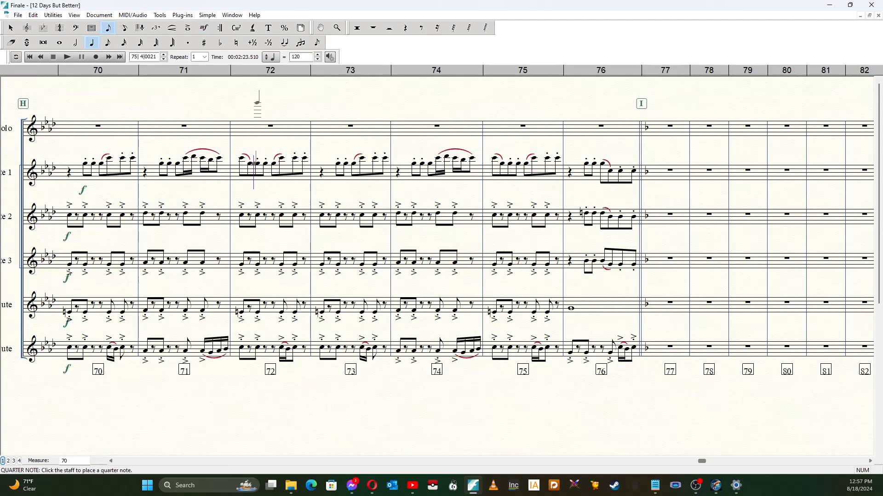
key(3)
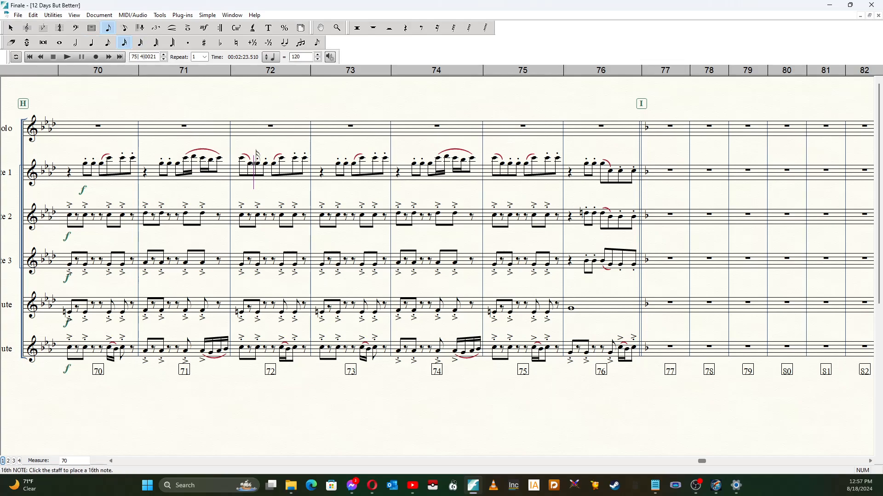
key(5)
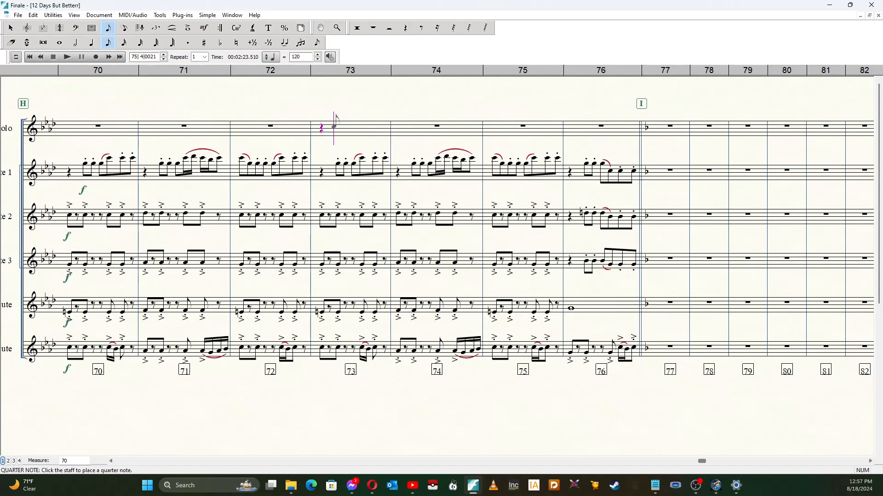
click(337, 127)
key(Up)
key(Return)
key(Return)
key(Return)
key(BackSpace)
key(4)
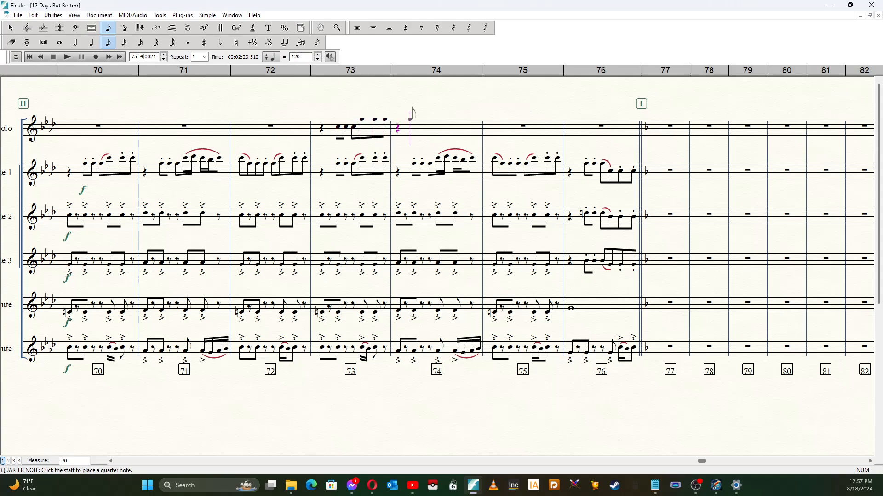
- Fill Solo measure 74 with three D eighth notes, sixteenths A, B, A, G and a final A eighth after the quarter rest
key(Return)
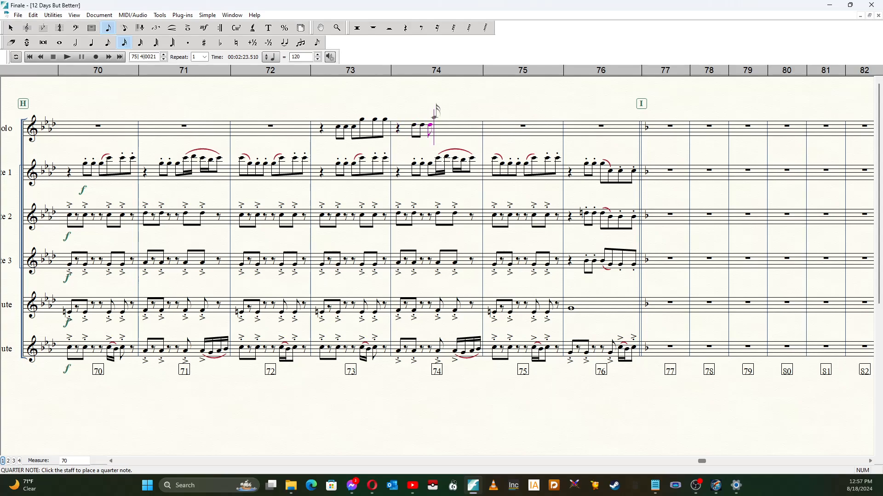
key(Up)
key(Return)
key(Down)
key(Return)
key(Down)
key(Return)
key(Up)
key(4)
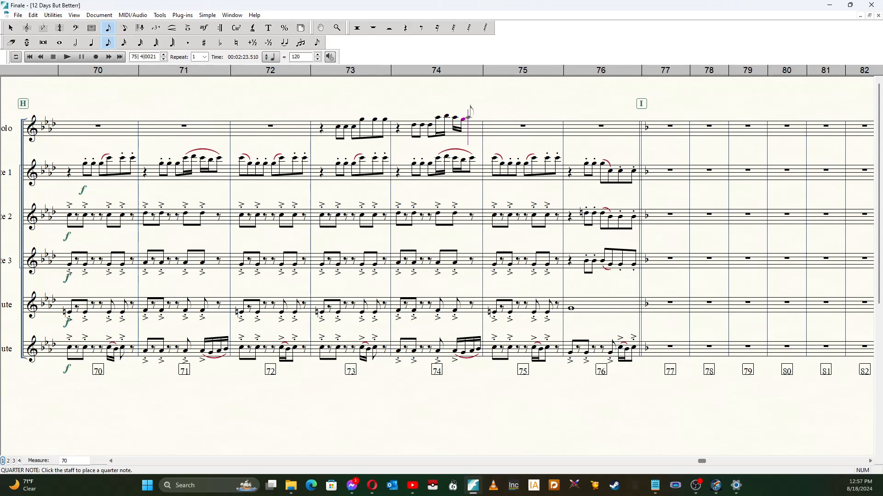
key(Return)
- Enter eighth notes G, C, C, C, C, G, G in Solo measure 75, ending with the sixteenths G and A
click(495, 120)
click(502, 126)
click(510, 126)
click(517, 126)
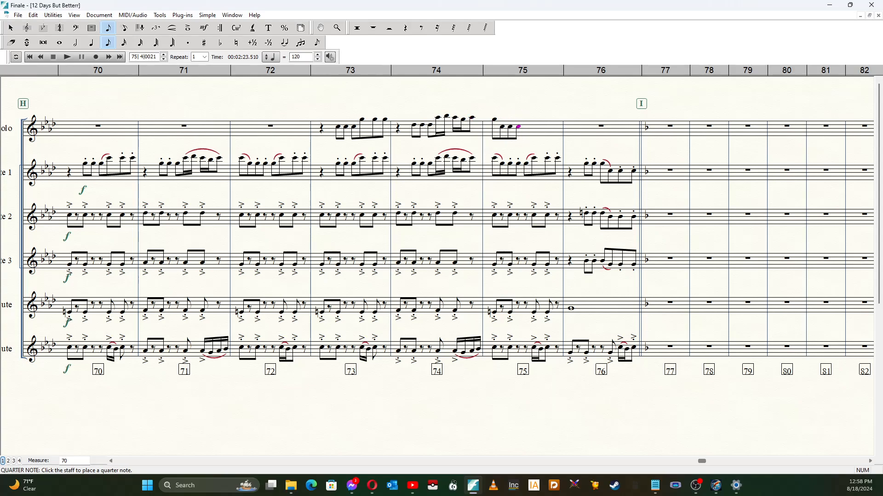
click(526, 126)
click(533, 119)
click(547, 120)
click(557, 119)
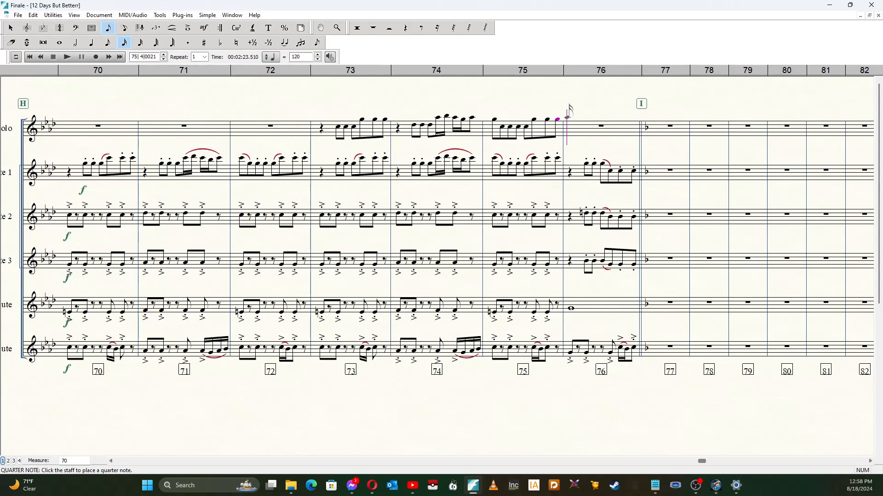
key(Delete)
click(556, 118)
click(565, 119)
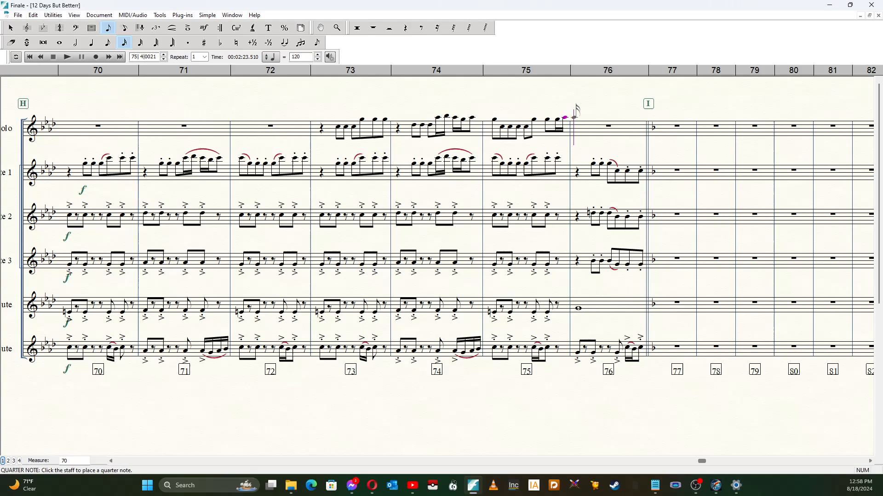
- Enter a descending sixteenth-note scale from high B-flat in Solo measure 76, keeping the D flat, and end on a C eighth note
key(b)
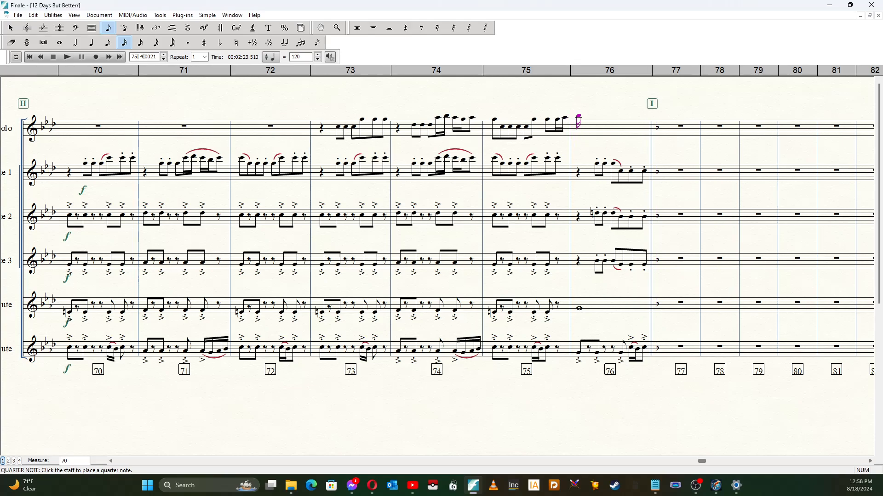
key(a)
key(g)
key(f)
key(e)
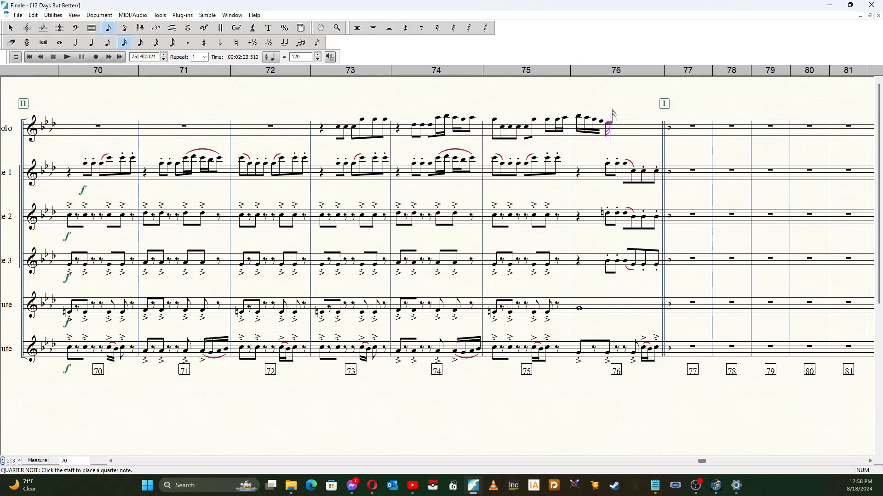
key(d)
key(n)
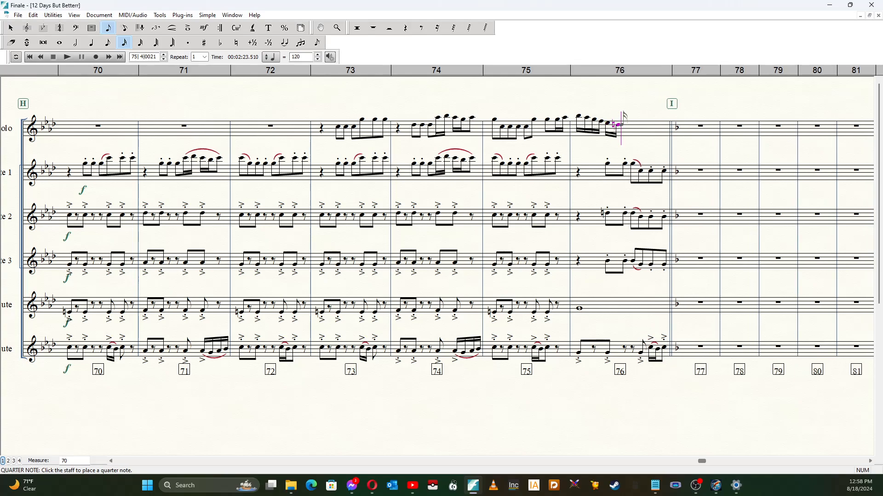
key(ctrl+z)
key(c)
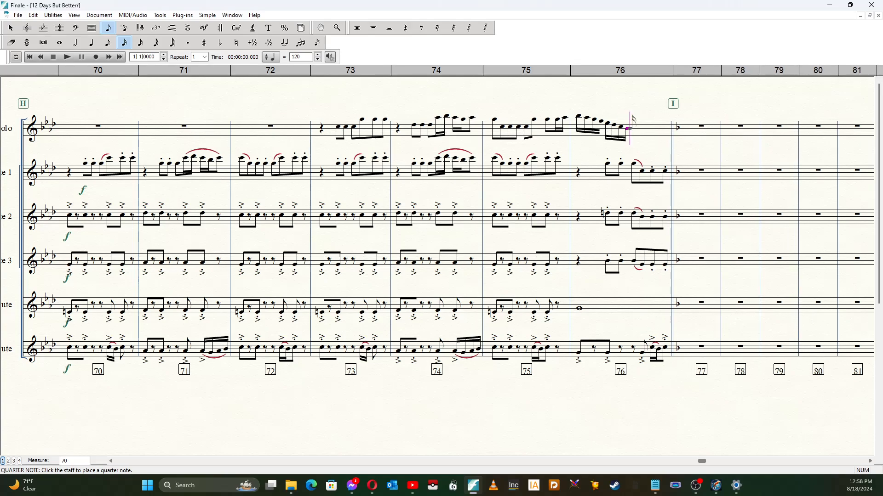
key(c)
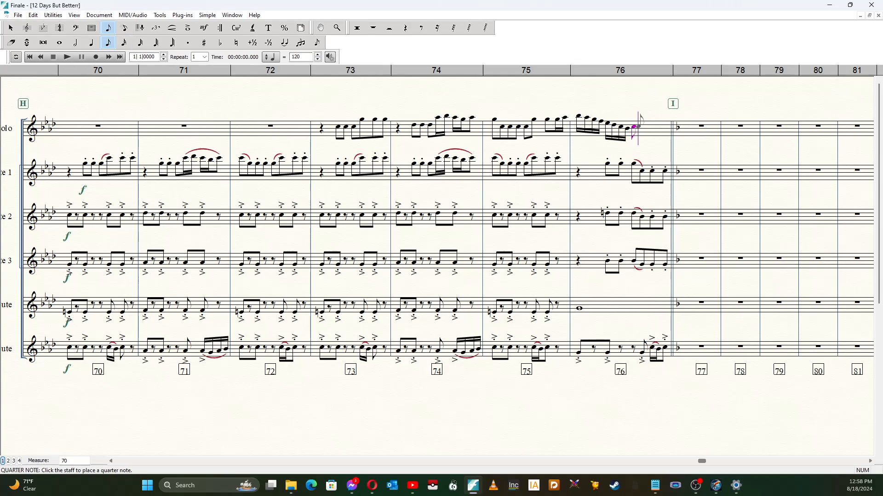
- Add staccato marks to the separated eighth notes in Solo measures 73–75 and to the final C in measure 76
key(*)
key(s)
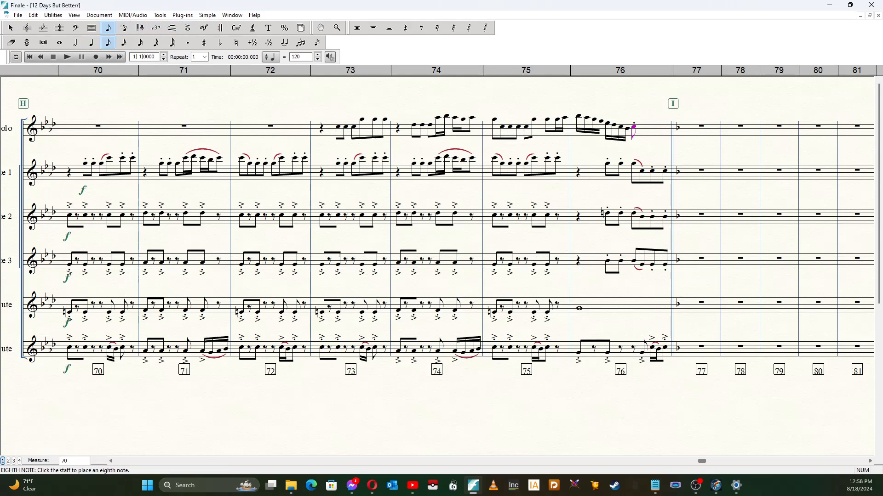
ctrl+click(340, 119)
key(Right)
key(Right)
key(Right)
key(Right)
key(Right)
key(Right)
key(Right)
- Slur the Solo phrases in measures 73–76, including the descending run, and mark the entrance in measure 73 forte
click(172, 28)
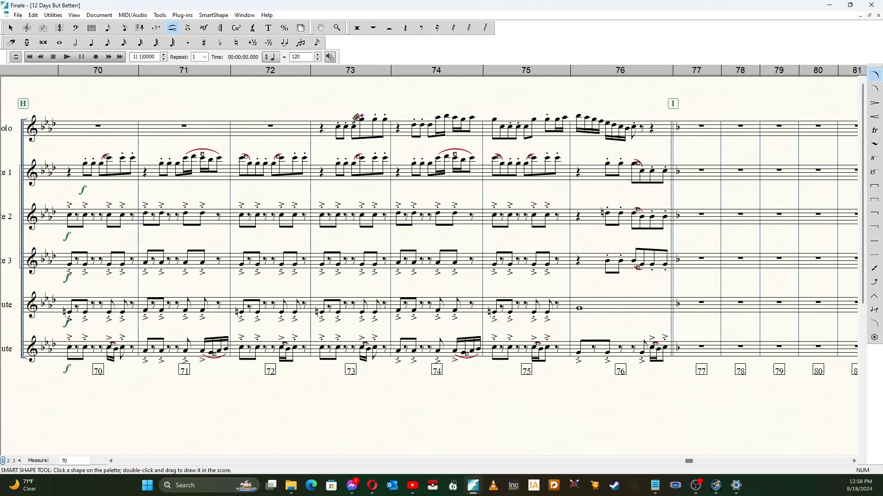
drag(437, 118, 472, 119)
double_click(496, 117)
double_click(526, 126)
drag(552, 119, 627, 123)
double_click(558, 121)
key(Delete)
drag(578, 117, 627, 123)
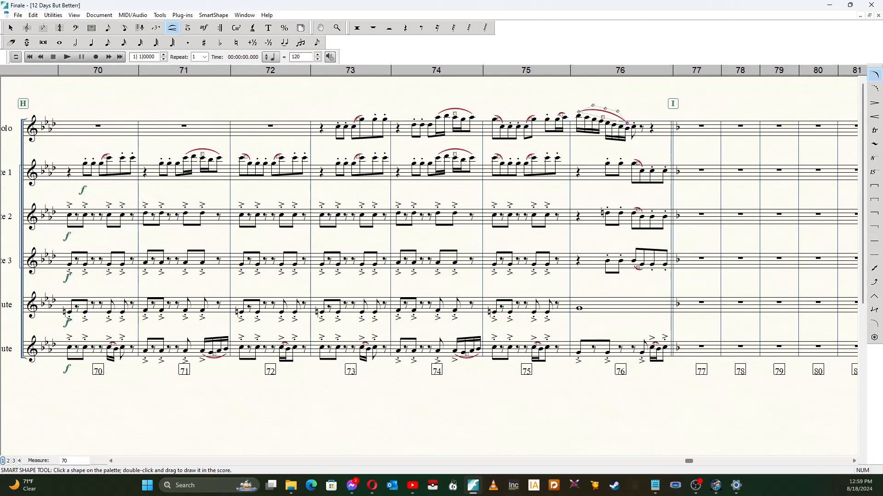
click(204, 27)
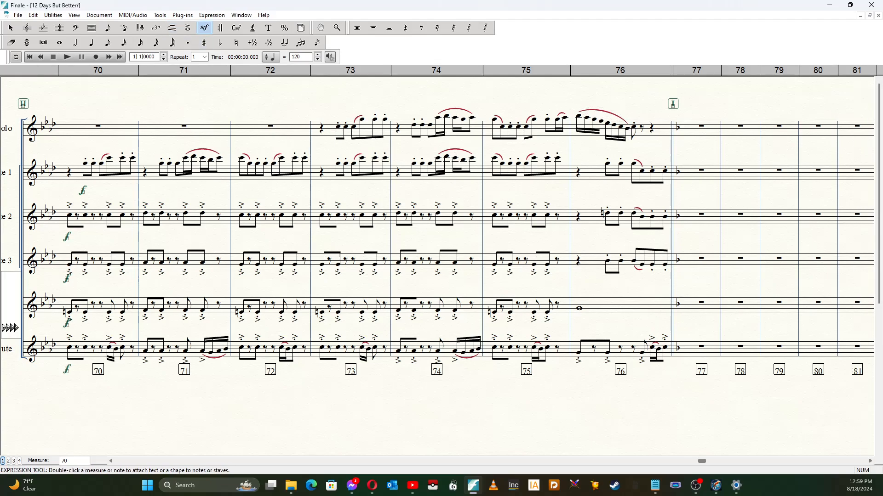
click(338, 127)
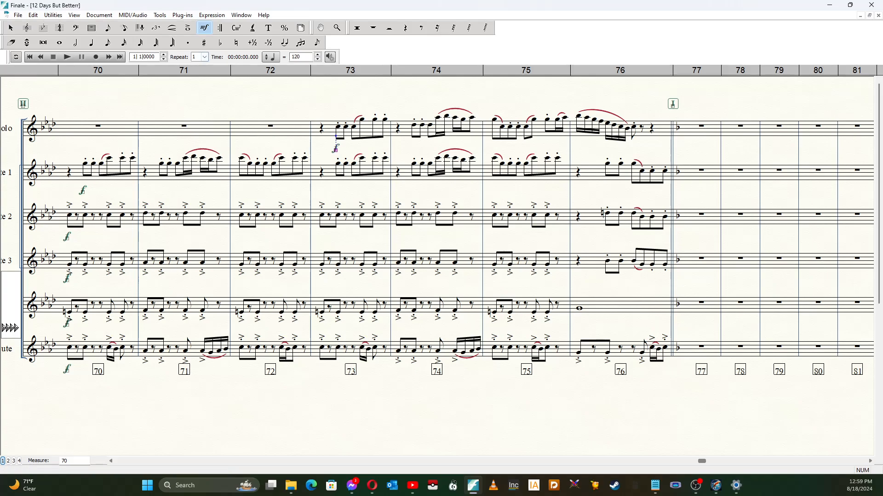
- Play back the score from measure 70, and stop in measure 77 after rehearsal mark I
click(108, 28)
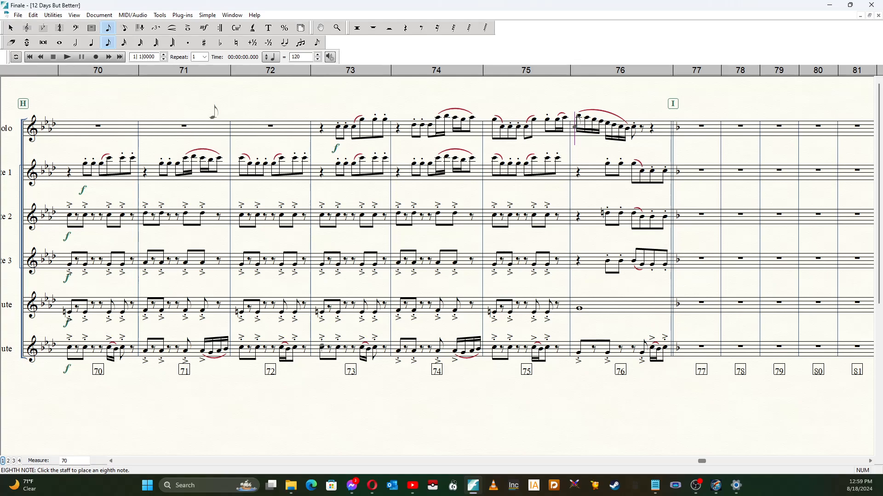
click(164, 59)
text(70)
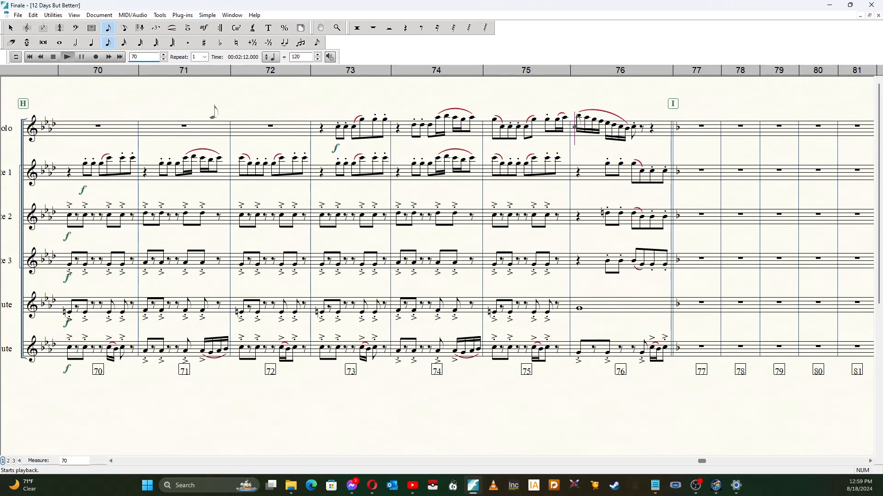
key(Return)
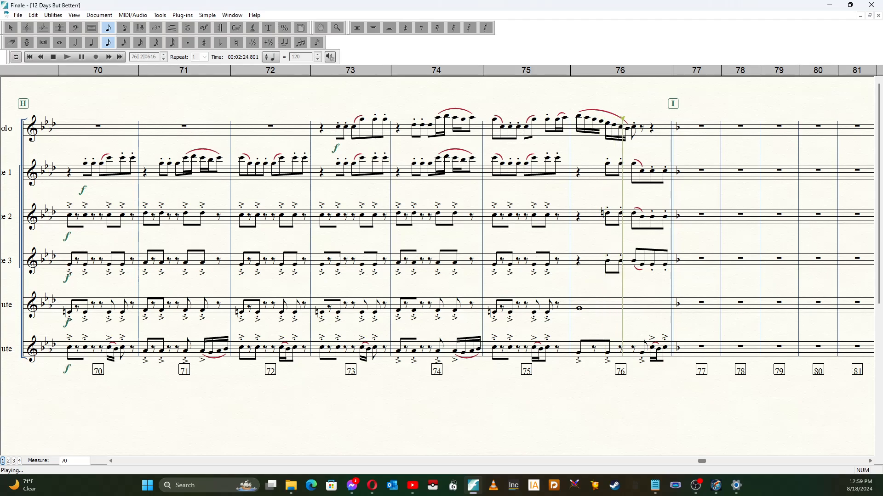
key(space)
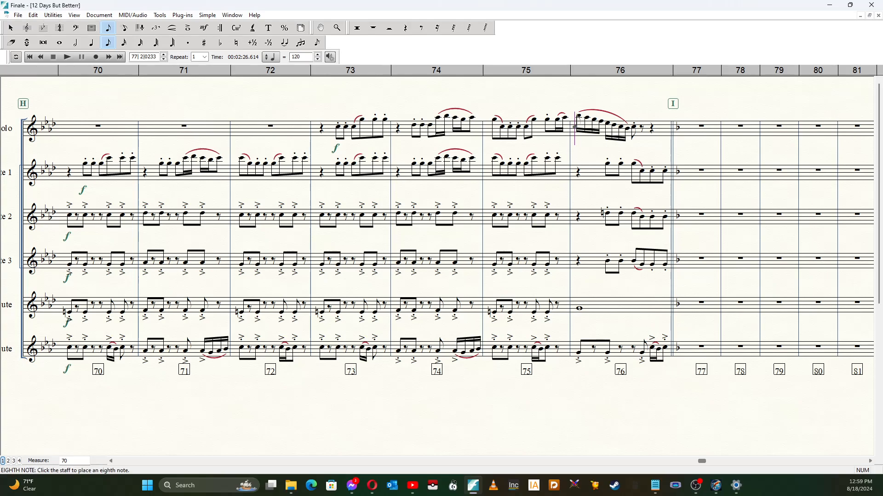
- Lower every note in measure 73 of the lowest flute staff by three scale steps
click(124, 43)
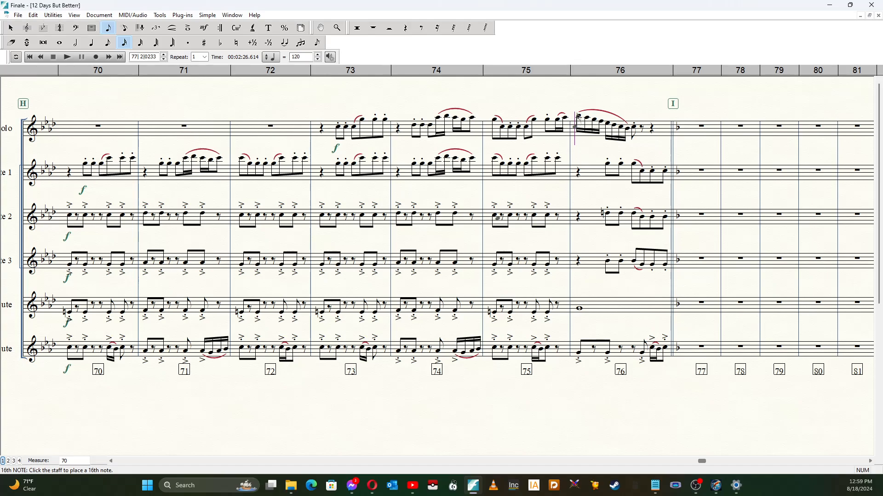
click(107, 43)
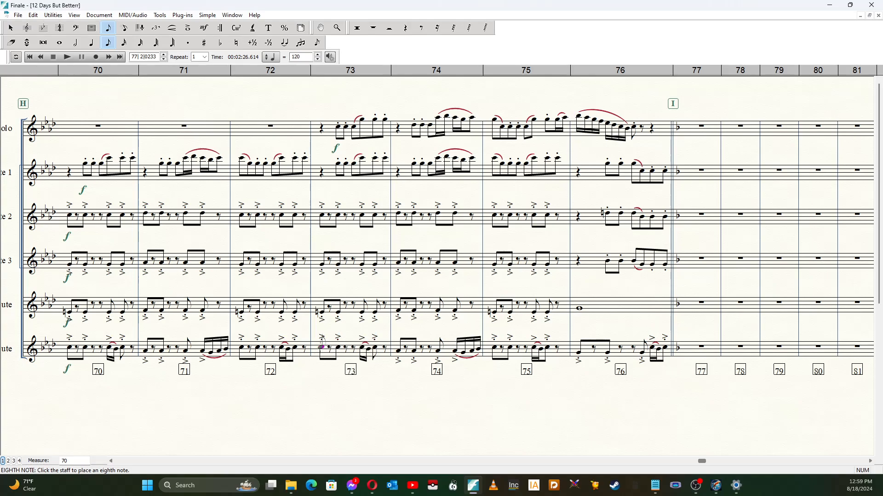
click(322, 353)
key(Down)
key(Down)
key(Down)
key(Right)
key(Right)
key(Down)
key(Down)
key(Down)
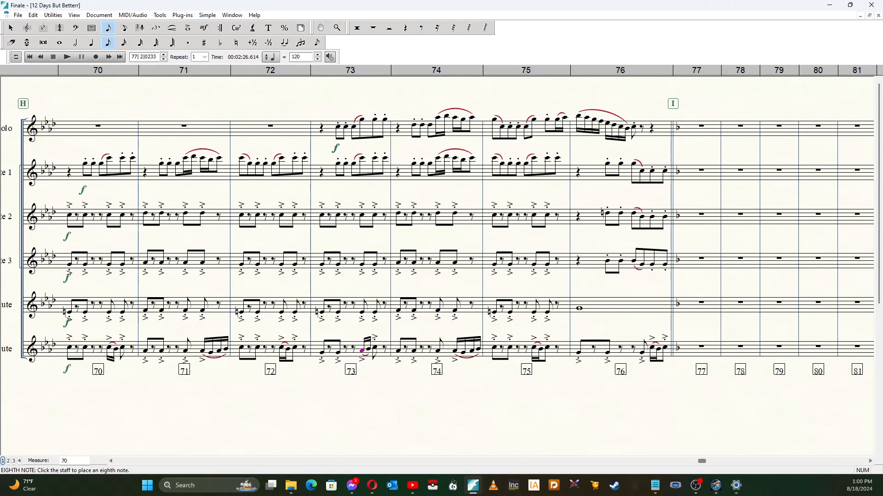
key(Right)
key(Down)
key(Down)
key(Down)
key(Right)
key(Down)
key(Down)
key(Down)
- Lower the notes in measure 74 of the lowest flute staff by one scale step, including the closing sixteenth-note run
key(Right)
key(Right)
key(Down)
key(Right)
key(Right)
key(Down)
key(Right)
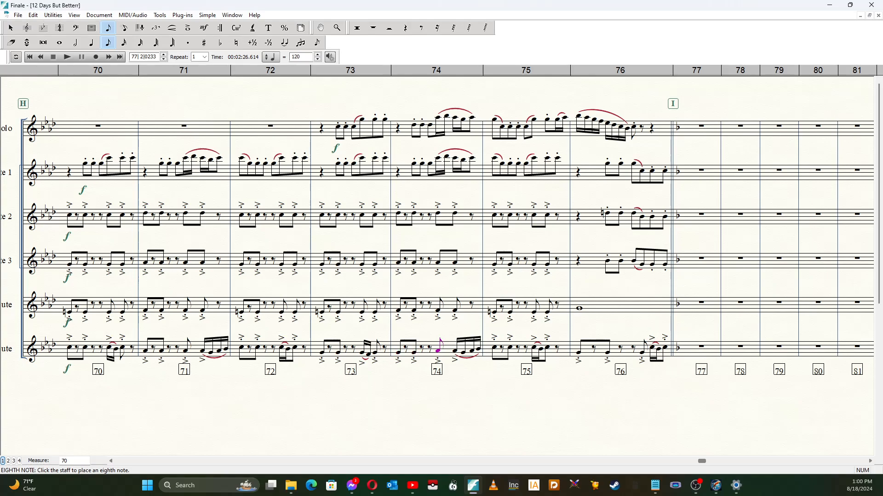
key(Down)
key(Right)
key(Down)
key(Right)
key(Down)
key(Right)
key(Down)
key(Right)
key(Down)
- Lower every note in measure 75 of the lowest flute staff by three scale steps, leaving the rests in their original position
key(Right)
key(Down)
key(Down)
key(Down)
key(Right)
key(Down)
key(Down)
key(Down)
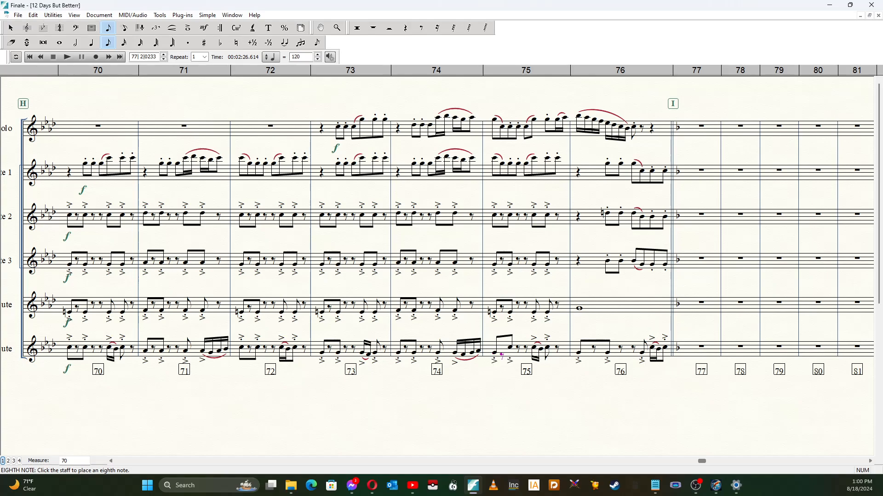
key(space)
key(Up)
key(Up)
key(Up)
key(Down)
key(Down)
key(Down)
key(Right)
key(Down)
key(Down)
key(Down)
key(Right)
key(Down)
key(Down)
key(Down)
key(Right)
key(Down)
key(Down)
key(Down)
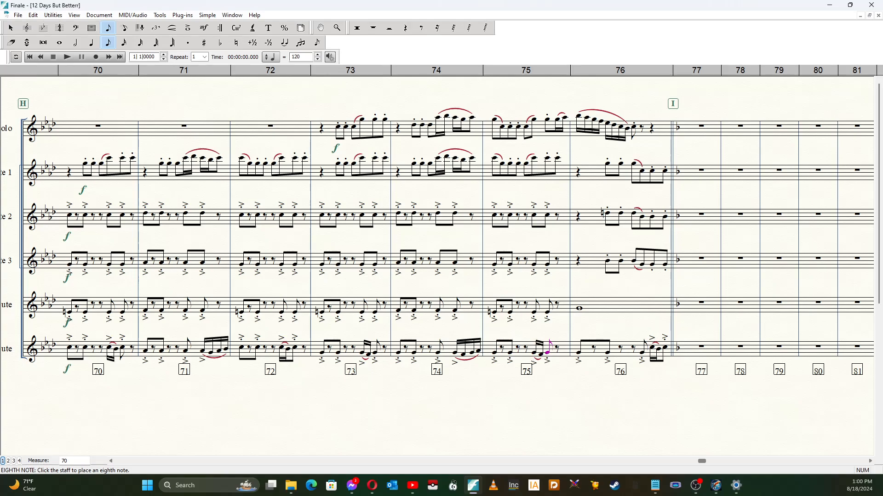
- Lower the D natural in measure 76 of the Flute 2 staff to D flat
key(Right)
key(Right)
key(Down)
key(Down)
key(minus)
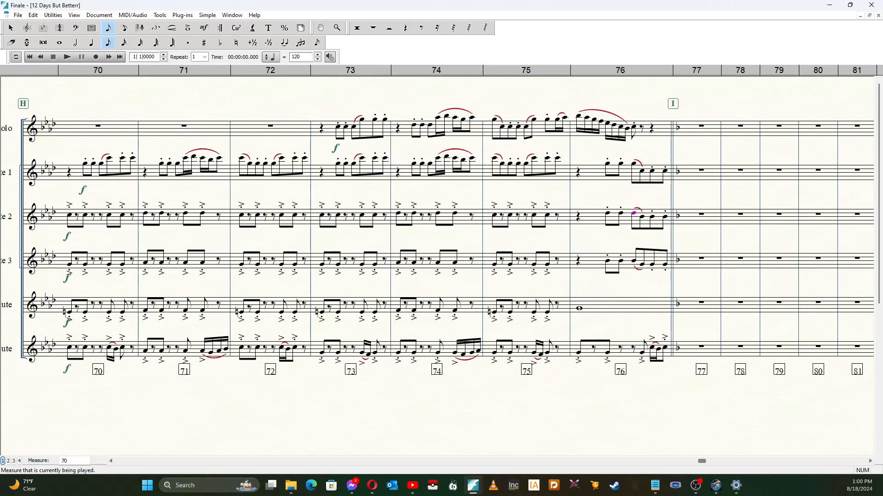
- Play back the score from measure 70 and stop just past rehearsal mark I to check the revised lower part
double_click(144, 57)
text(70)
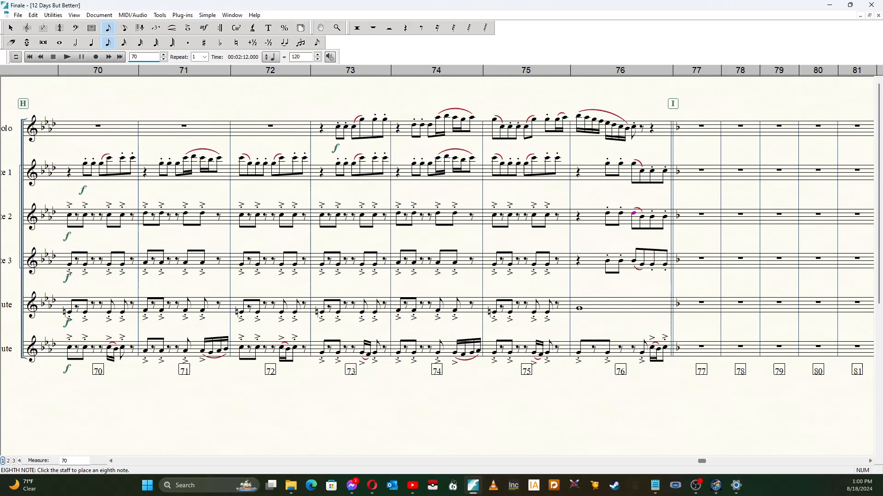
click(68, 57)
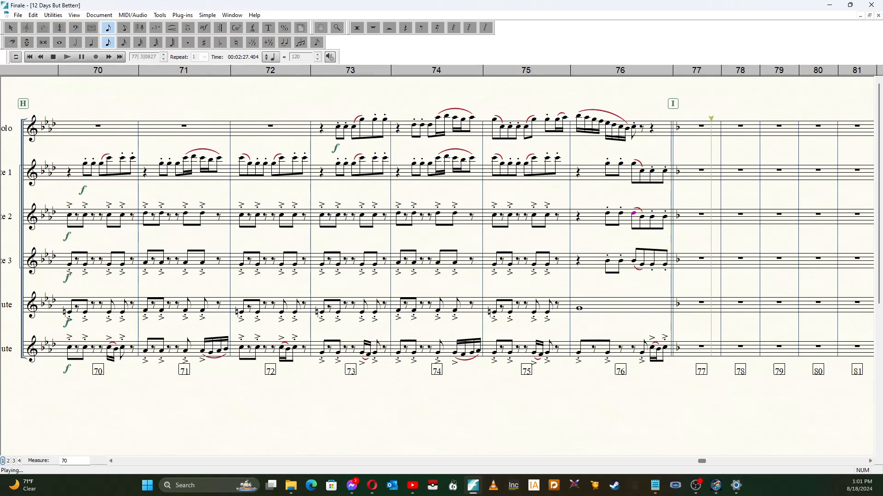
key(space)
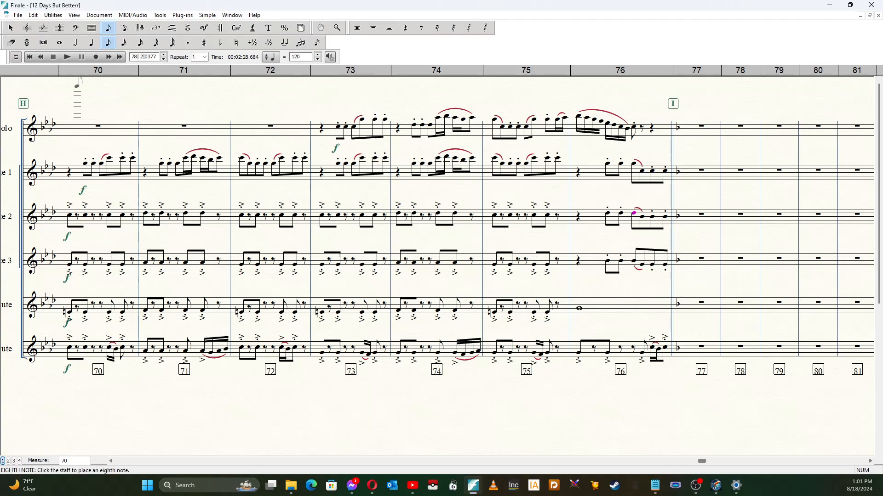
click(10, 27)
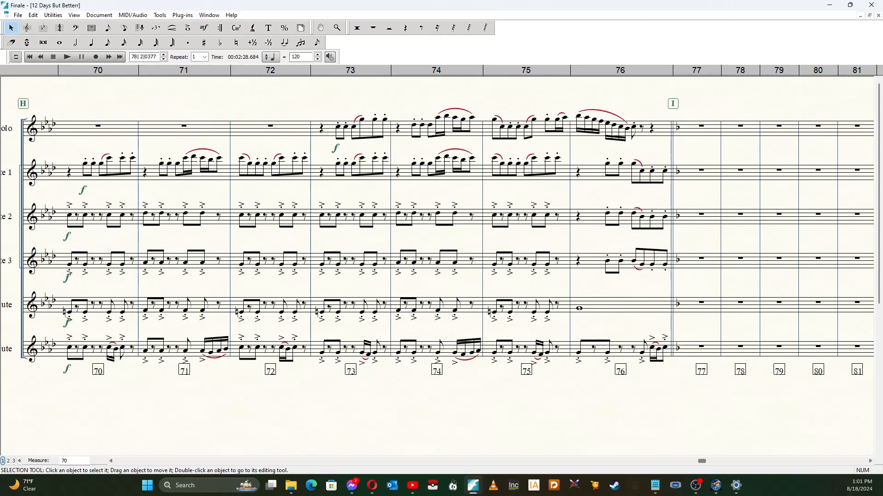
key(Home)
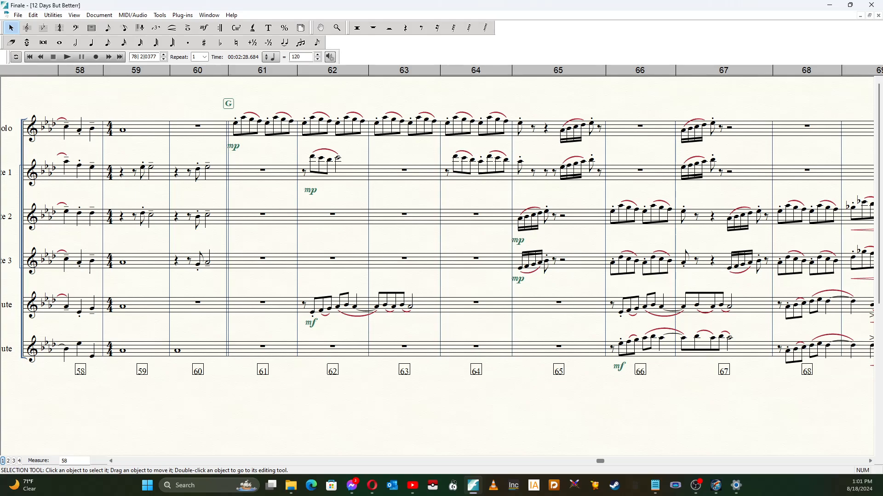
key(End)
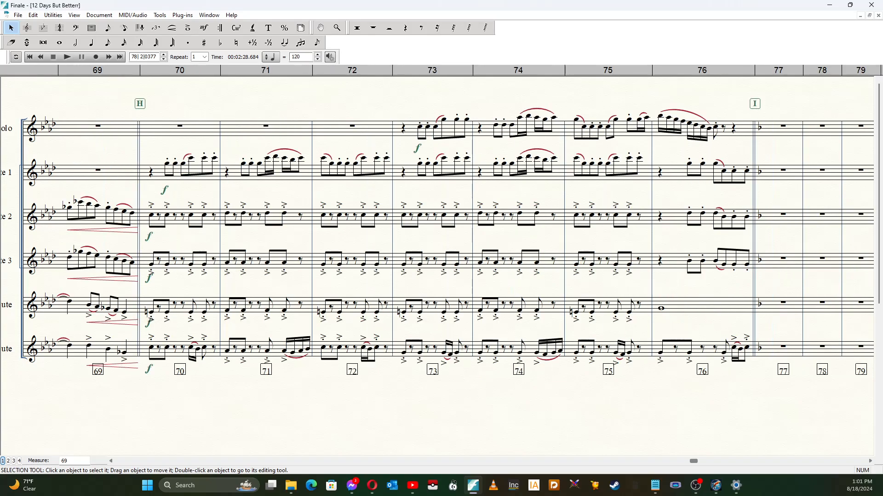
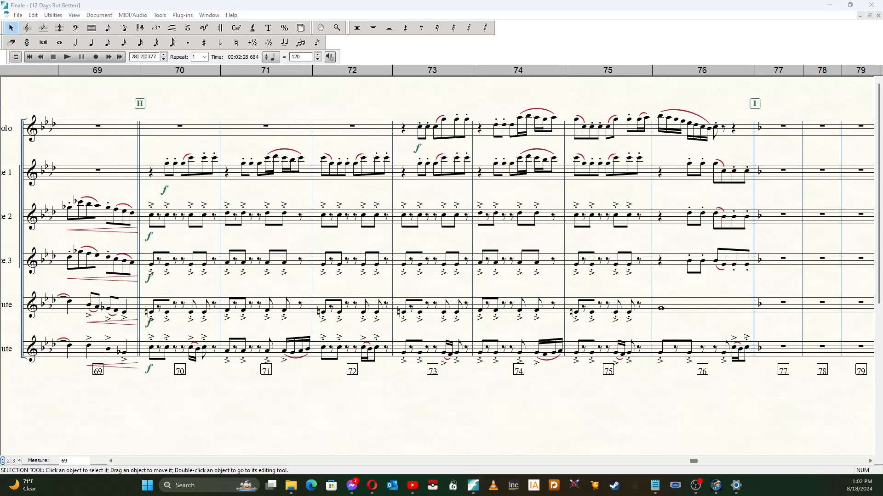
key(super+d)
key(super+d)
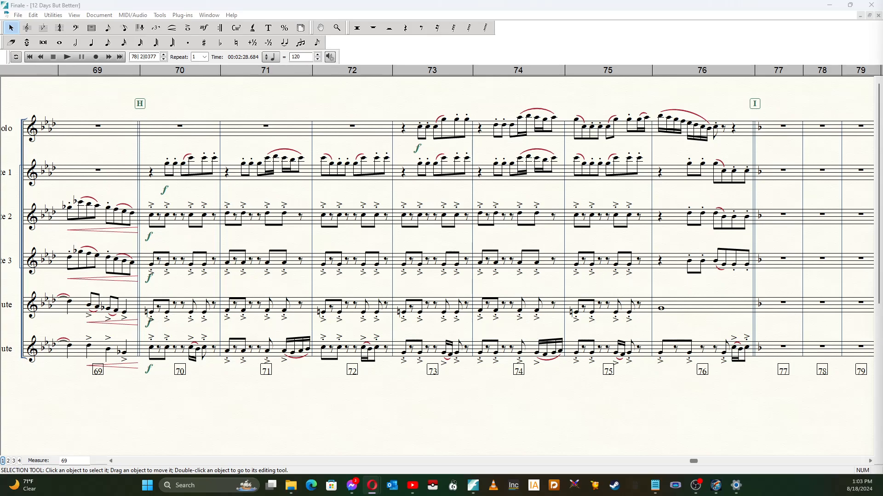
- Switch to the Opera browser to preview the textured ceiling image results, and return to Finale with that tab closed
drag(882, 21, 442, 0)
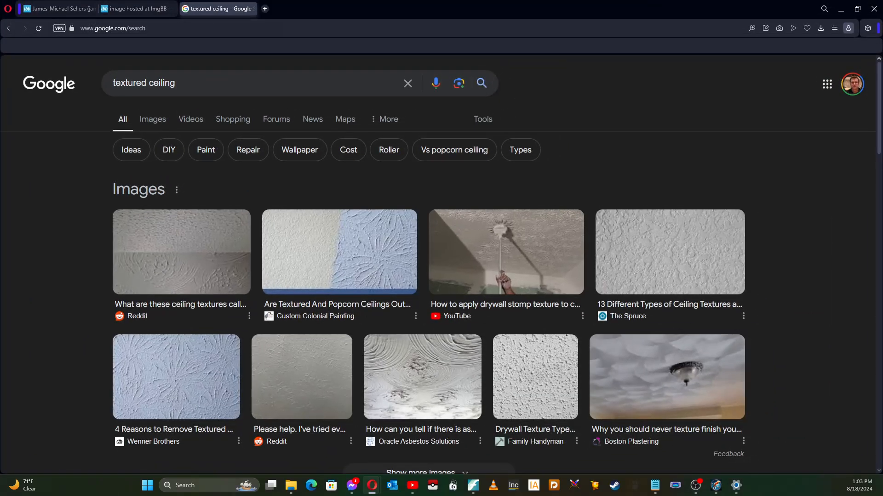
click(506, 252)
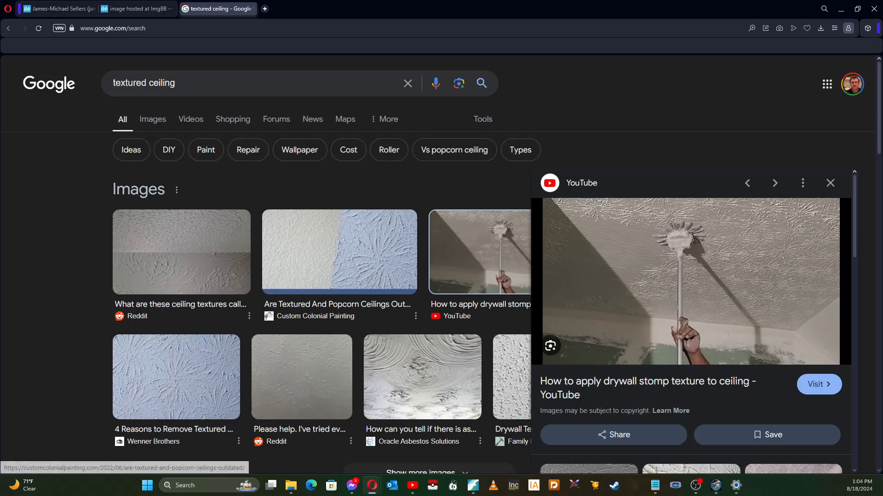
click(422, 377)
click(176, 377)
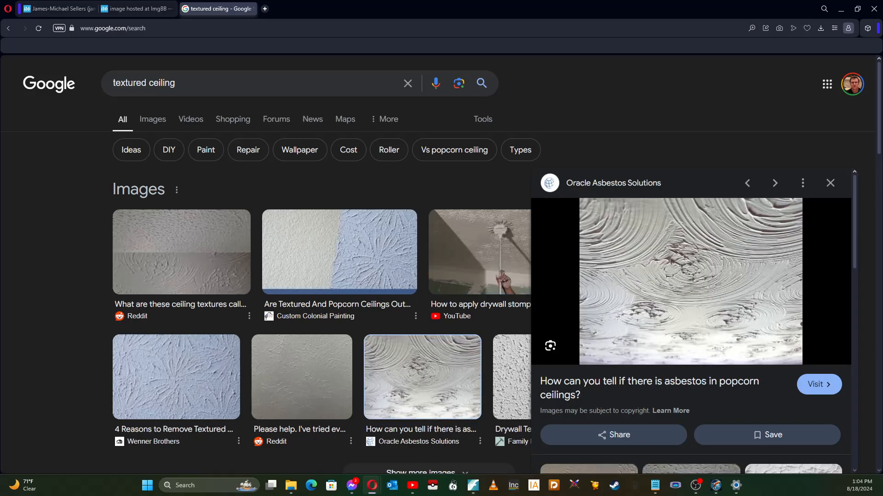
click(301, 377)
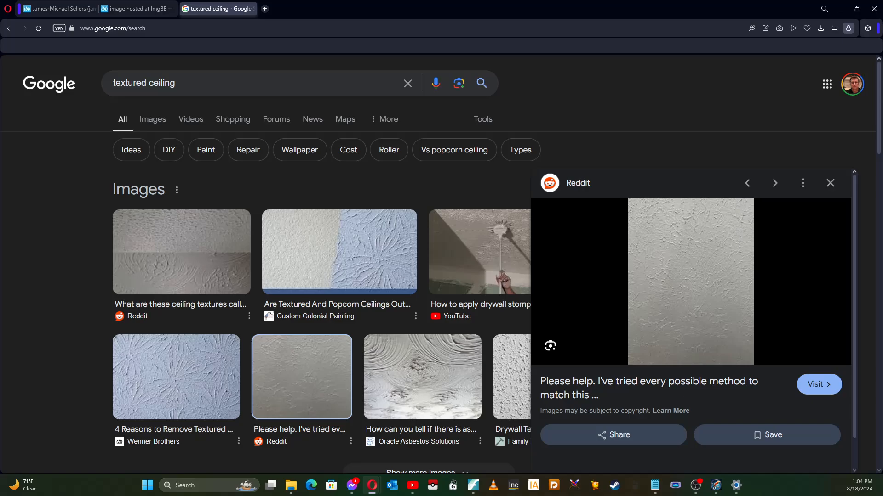
click(339, 252)
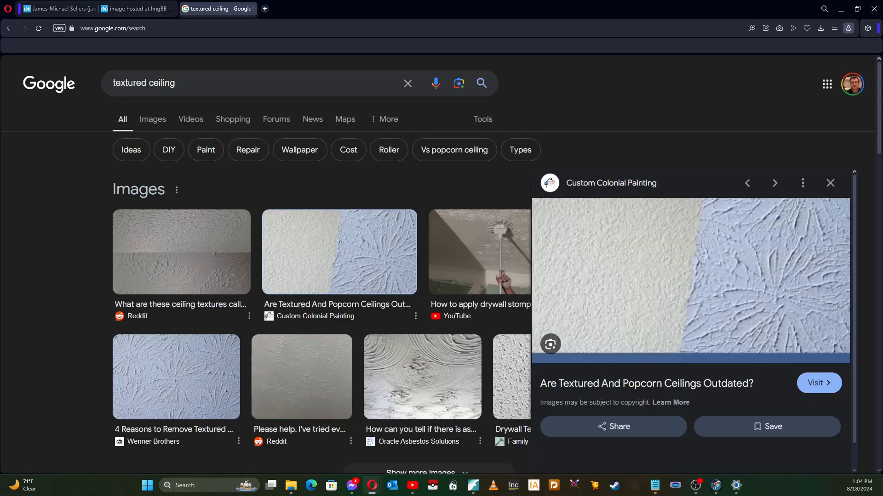
click(181, 252)
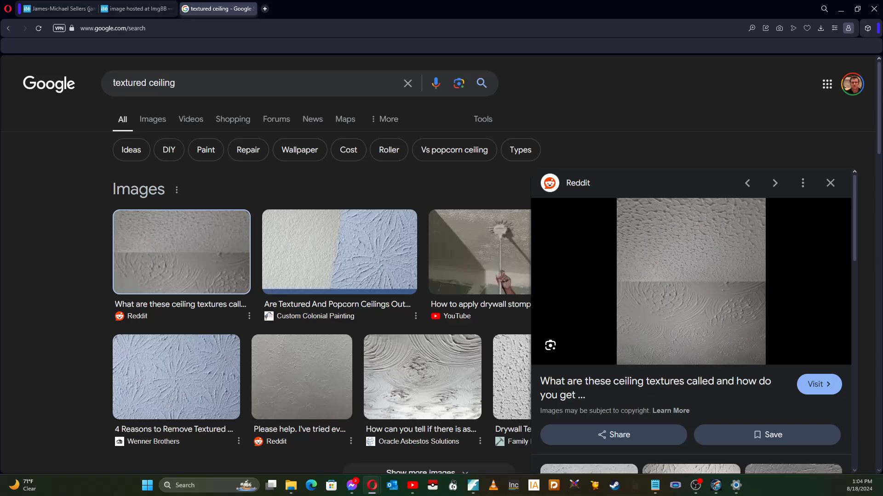
scroll(299, 276, down, 3)
scroll(299, 276, down, 5)
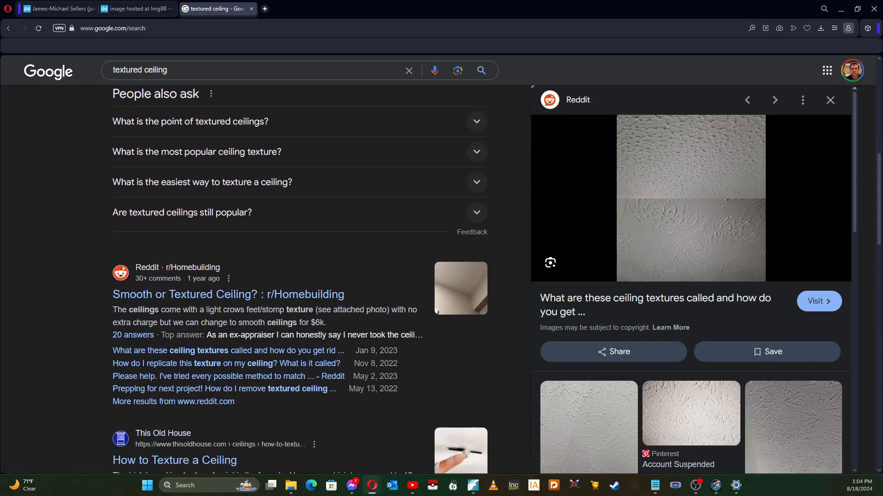
click(252, 8)
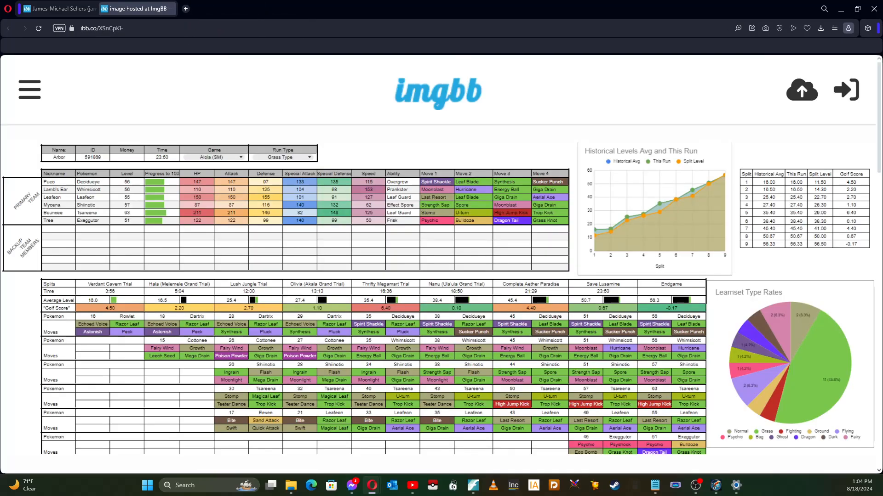
click(841, 9)
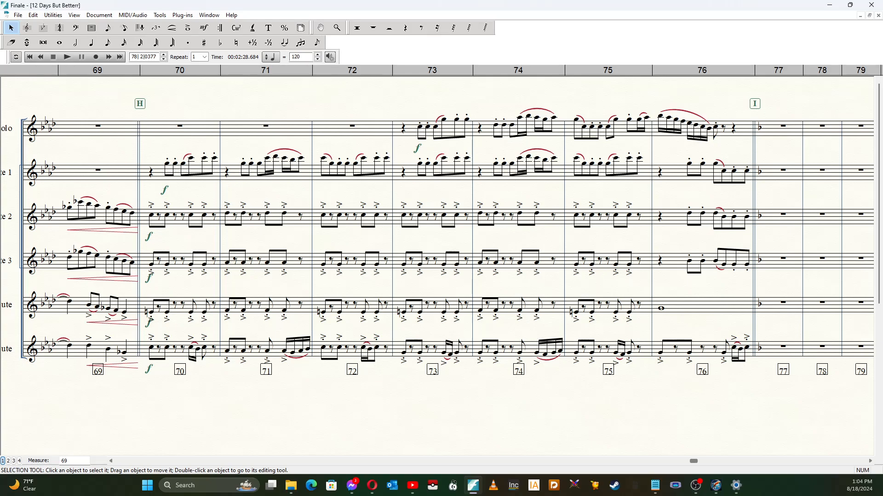
- Insert one blank measure across all staves before measure 62, one measure after rehearsal mark G
key(Home)
key(Home)
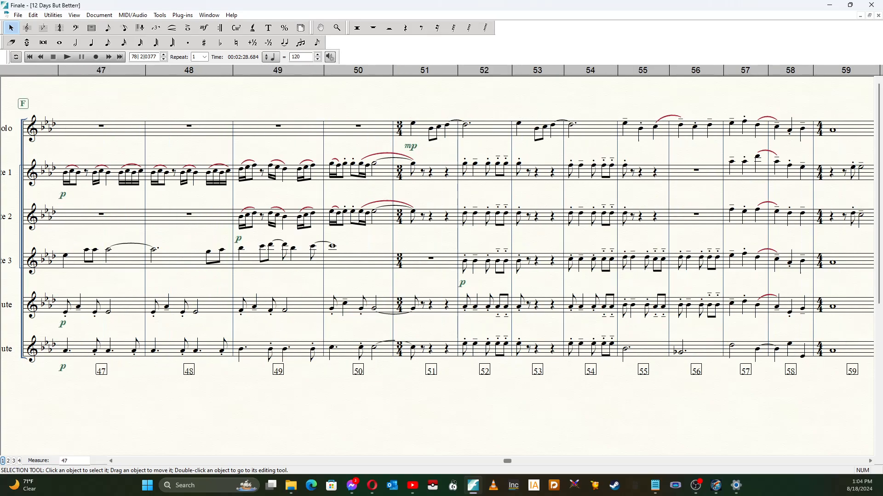
key(End)
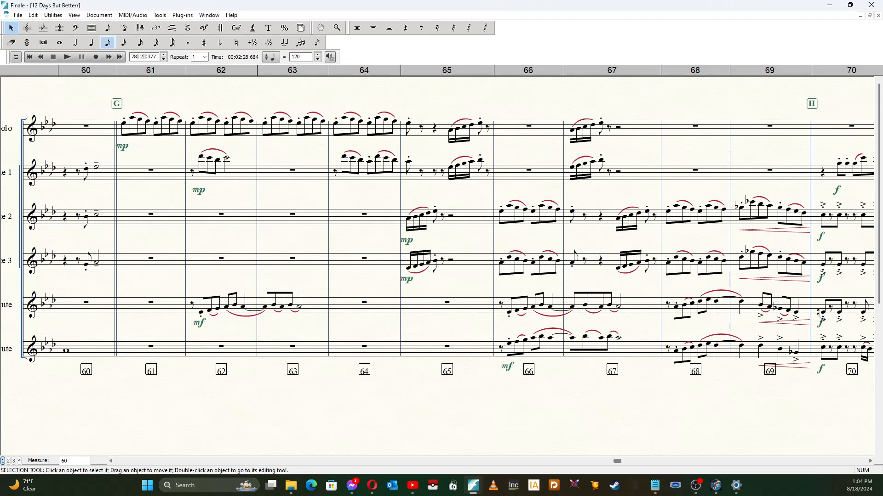
click(91, 29)
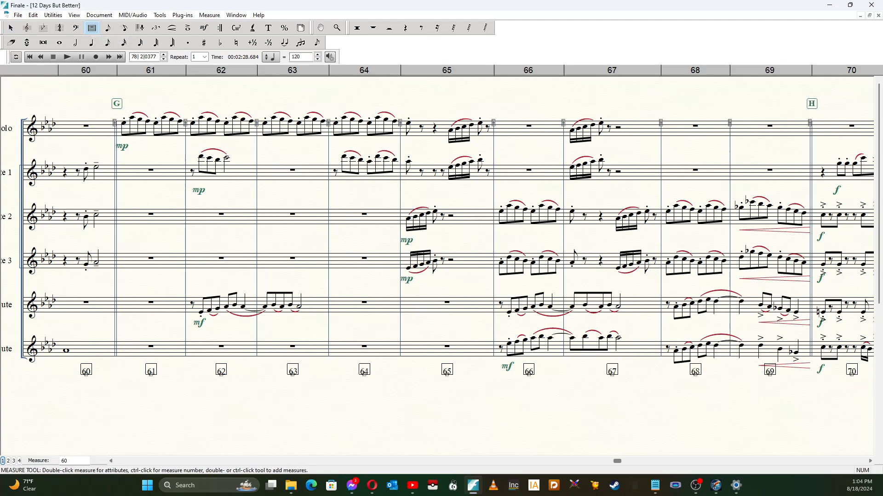
right_click(219, 128)
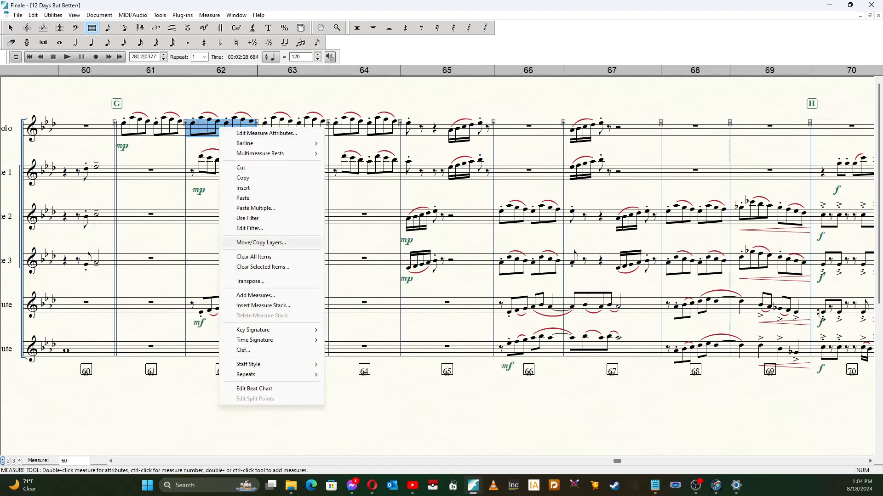
click(264, 305)
key(Return)
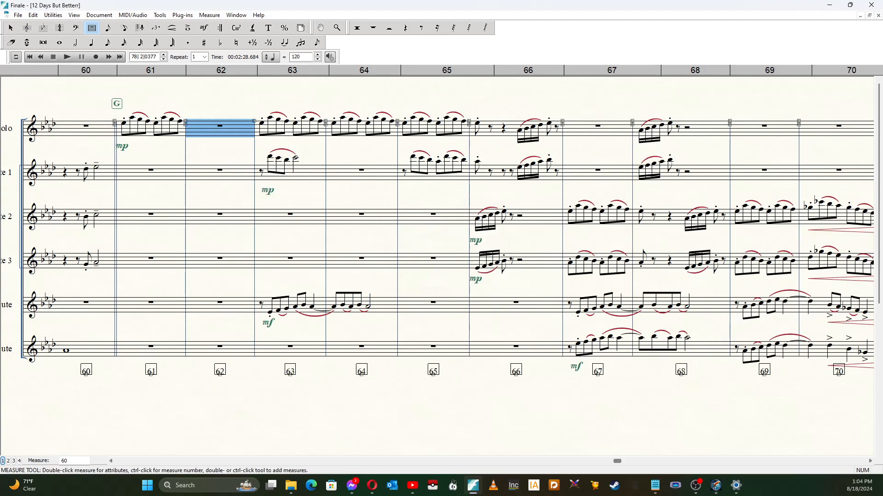
click(11, 28)
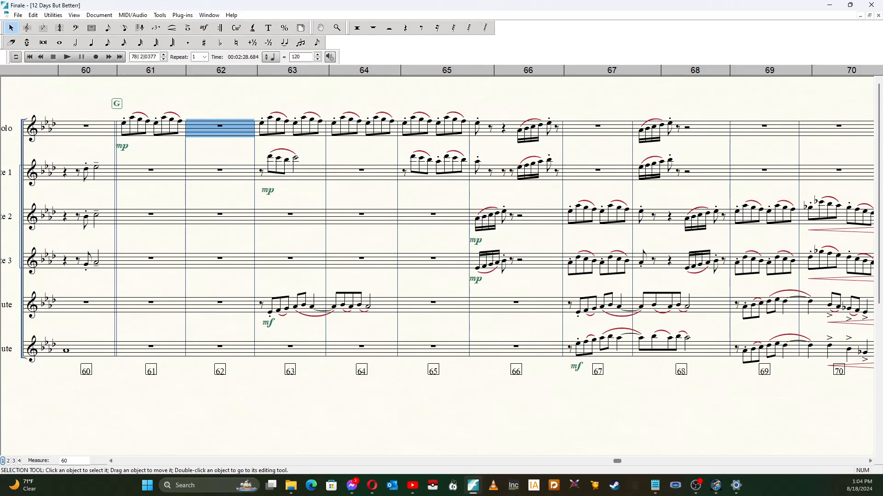
click(290, 216)
key(Escape)
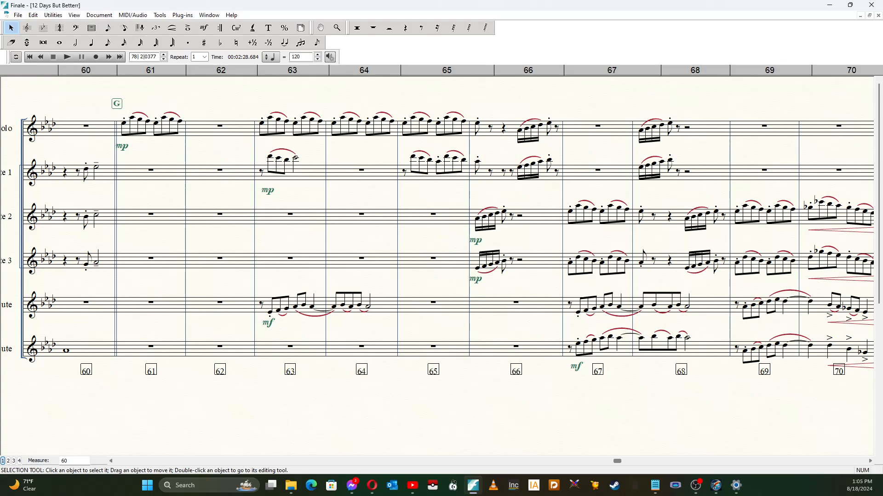
- Return to the start of the score and highlight the successive flute entrances in measures 1 to 7
key(ctrl+Home)
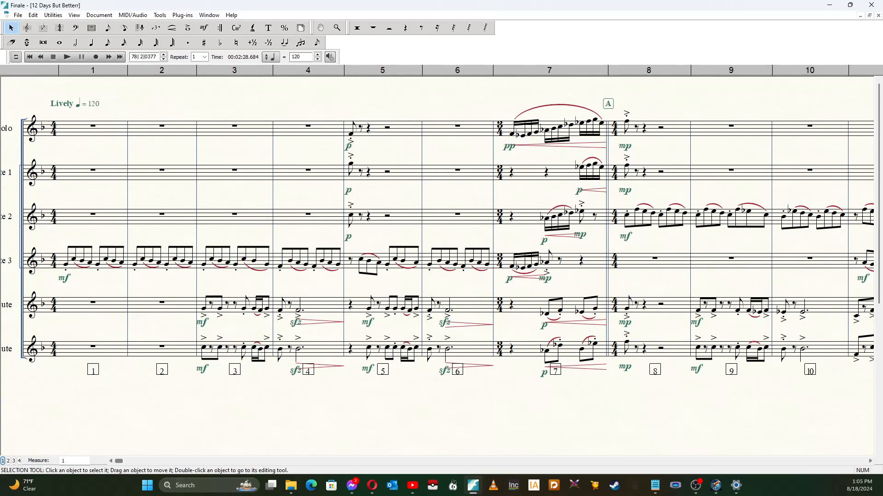
click(94, 261)
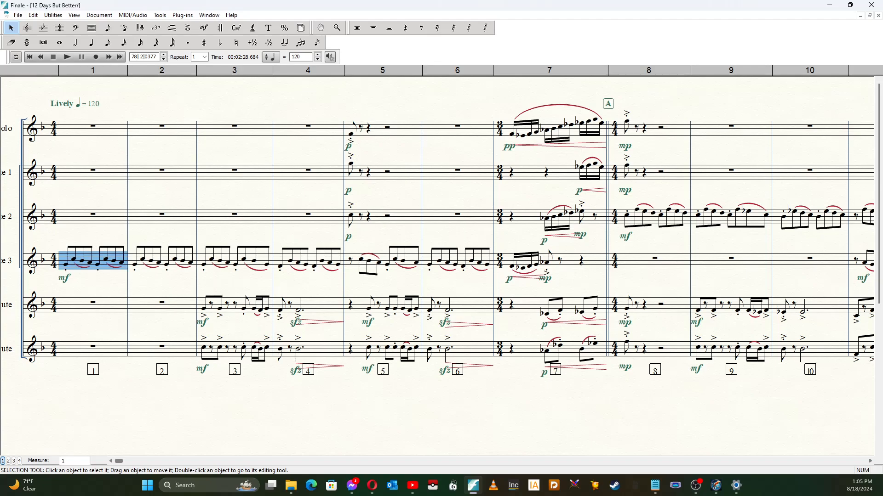
drag(179, 294, 341, 363)
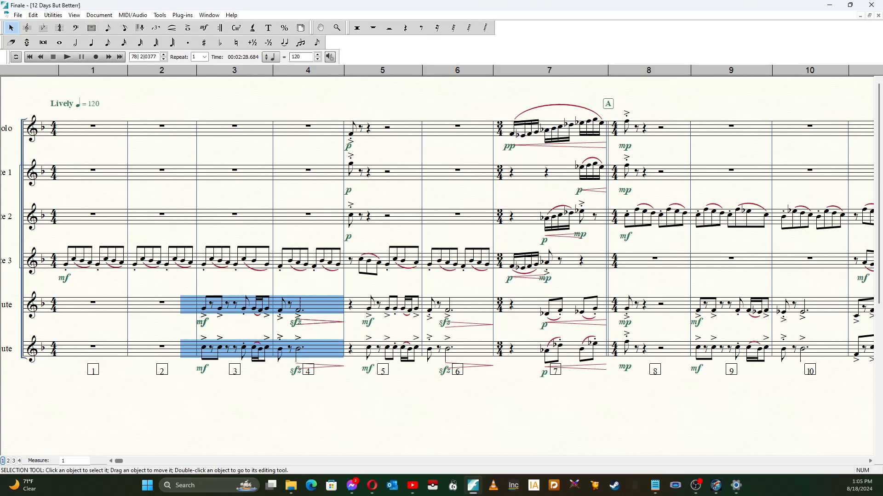
drag(350, 103, 444, 228)
drag(506, 104, 611, 277)
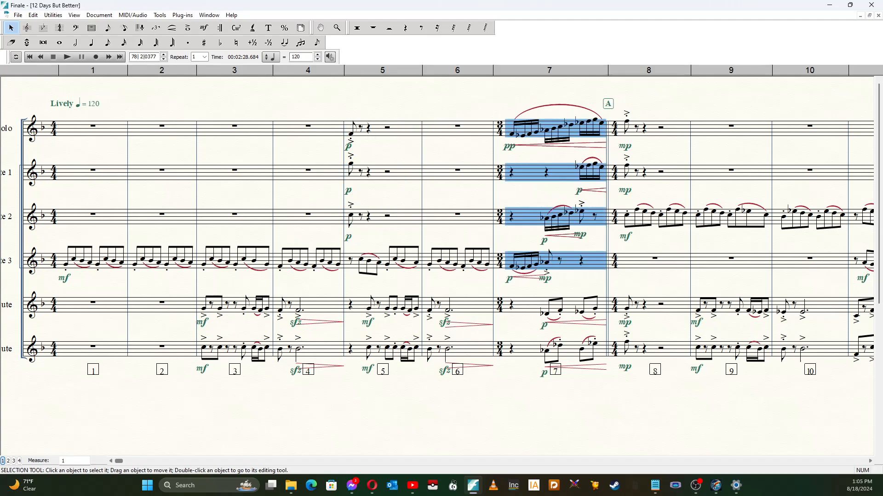
- Undo the insertion of the blank measure one measure after rehearsal mark G
key(ctrl+Page_Down)
key(ctrl+Page_Down)
key(ctrl+Page_Down)
key(ctrl+Page_Down)
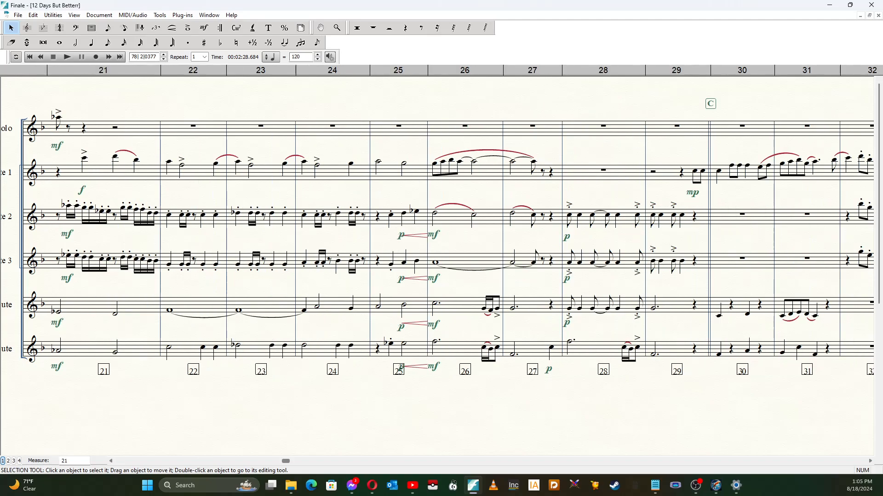
key(ctrl+Page_Down)
key(ctrl+Page_Down)
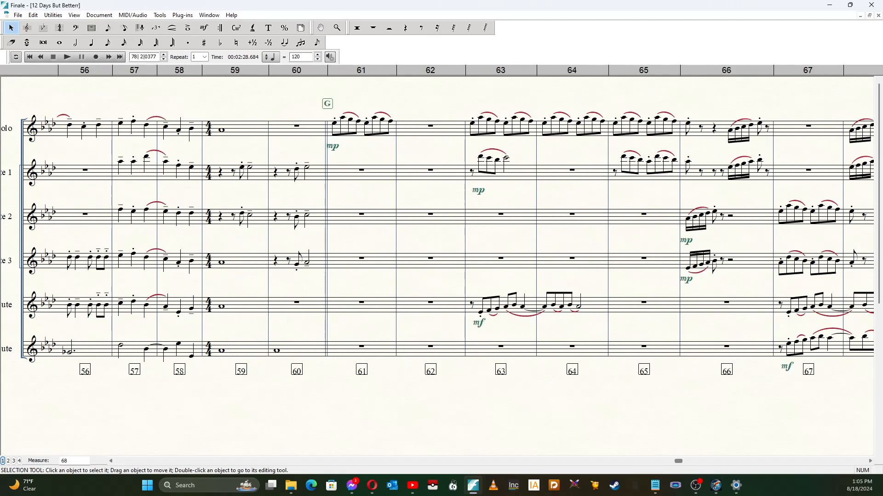
key(ctrl+Page_Down)
key(ctrl+Page_Up)
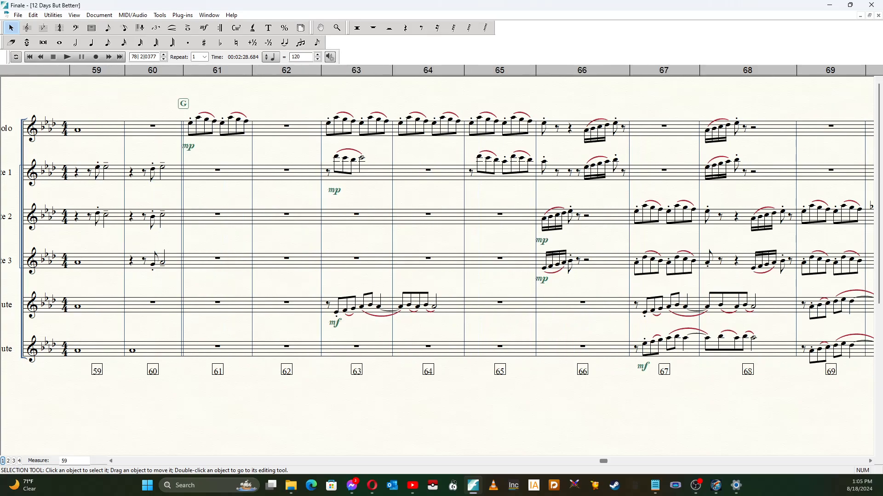
key(ctrl+z)
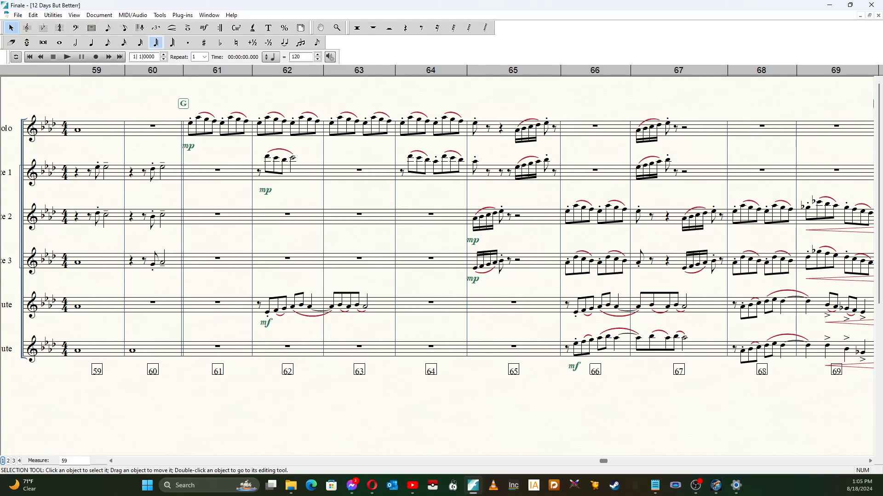
- Play back the score from measure 61 and stop in measure 63
drag(159, 57, 129, 57)
text(61)
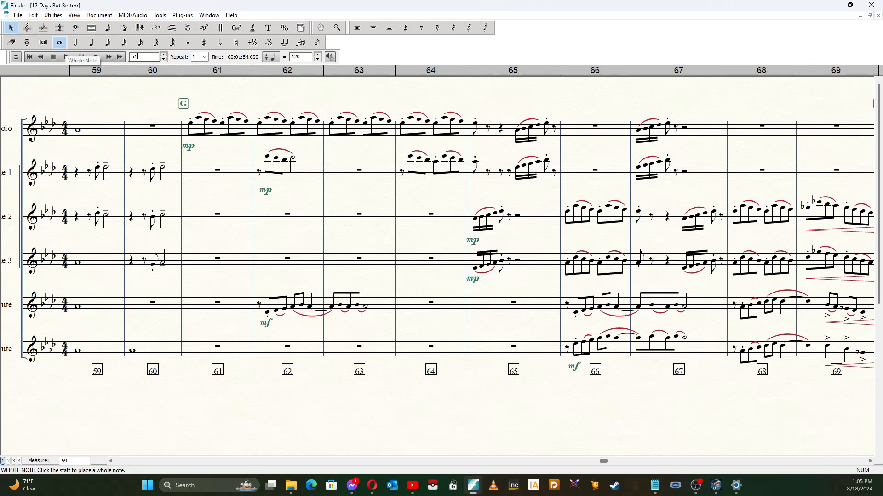
click(67, 57)
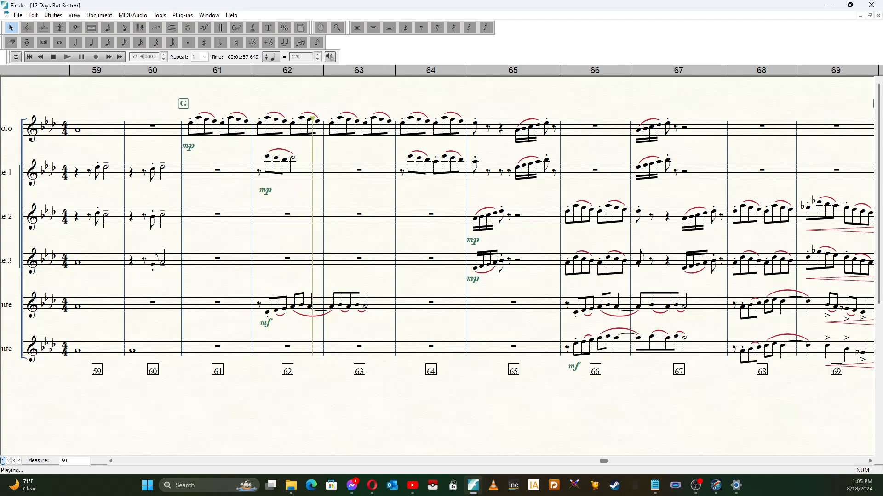
click(54, 56)
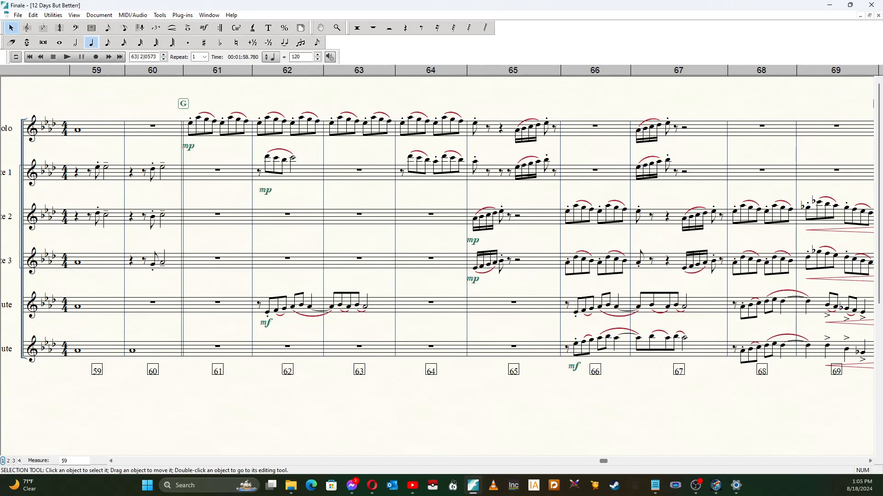
- Insert one blank measure across all staves before measure 62
click(92, 27)
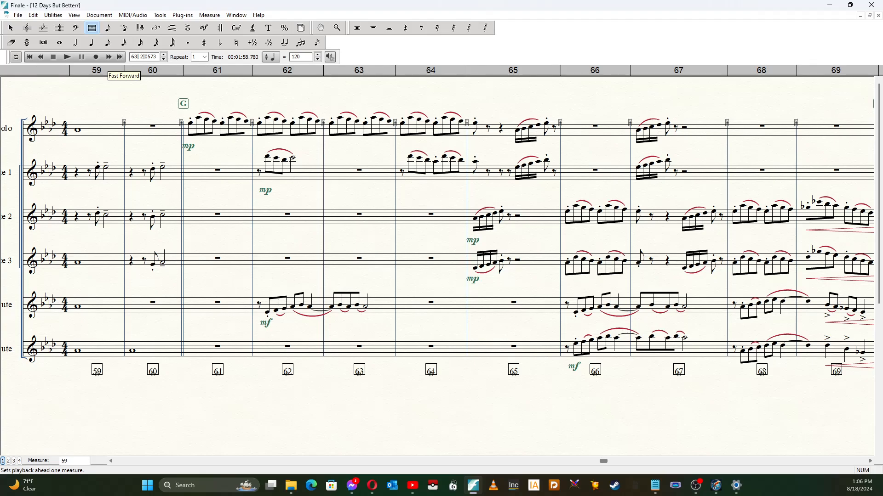
click(287, 127)
right_click(267, 125)
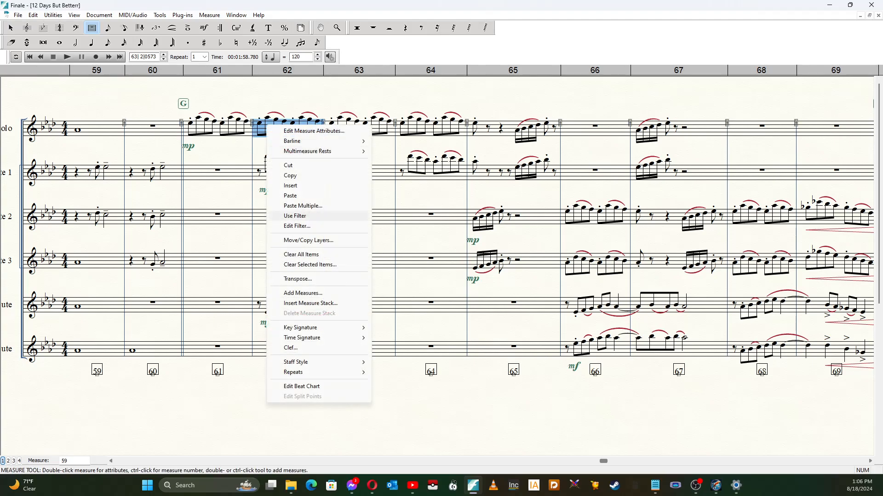
click(311, 303)
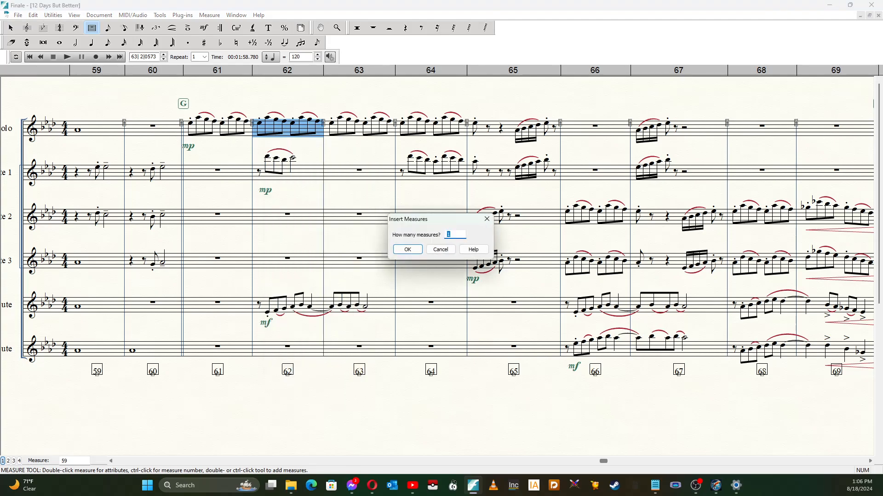
key(Return)
key(Escape)
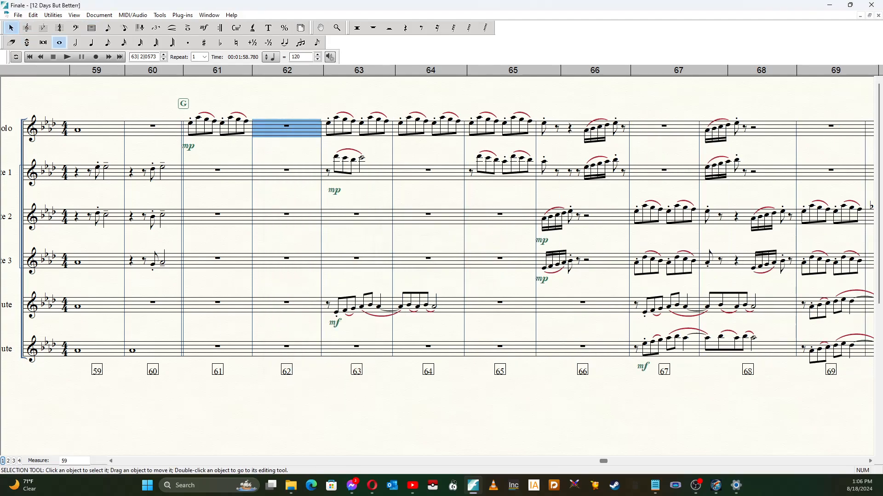
- Try to copy the solo part's measure 63 into the blank measure 62, and undo the copy
key(Escape)
click(356, 128)
drag(356, 129, 299, 129)
key(ctrl+z)
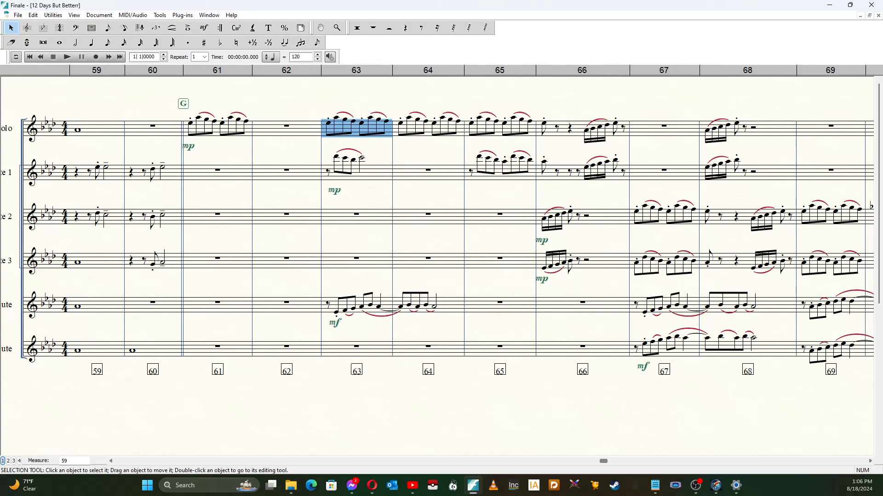
- Enter a staccato eighth-note E-flat on beat 1 of measure 62 in the solo part, leaving the remaining beats as rests
click(108, 43)
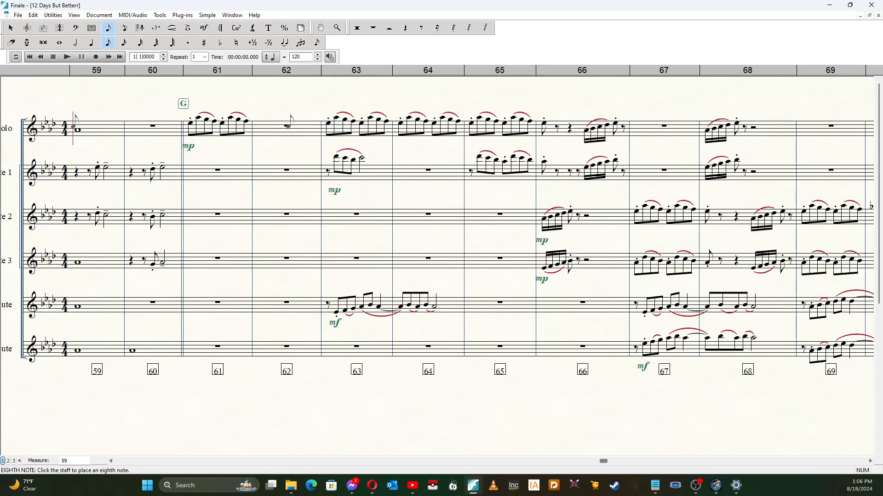
key(Down)
key(KP_Multiply)
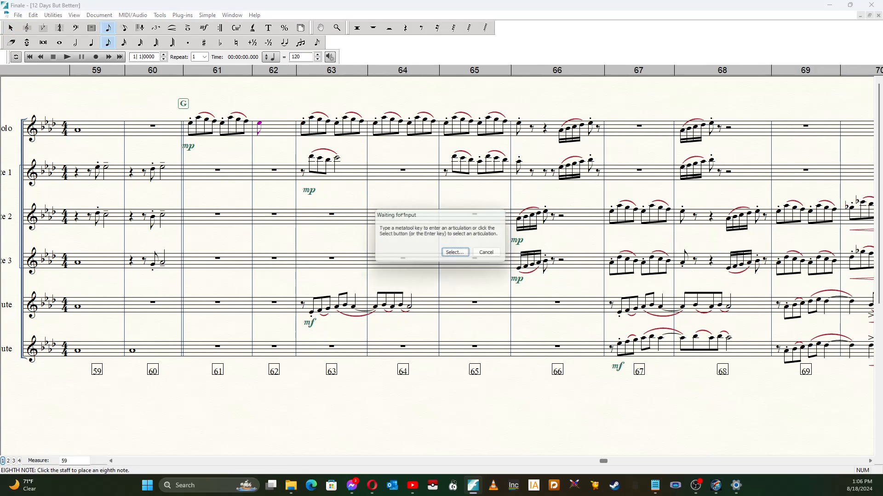
key(s)
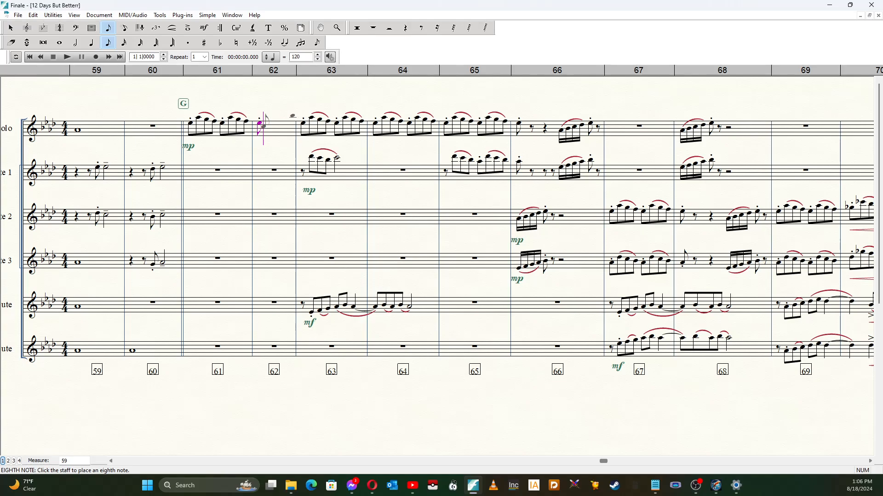
key(Right)
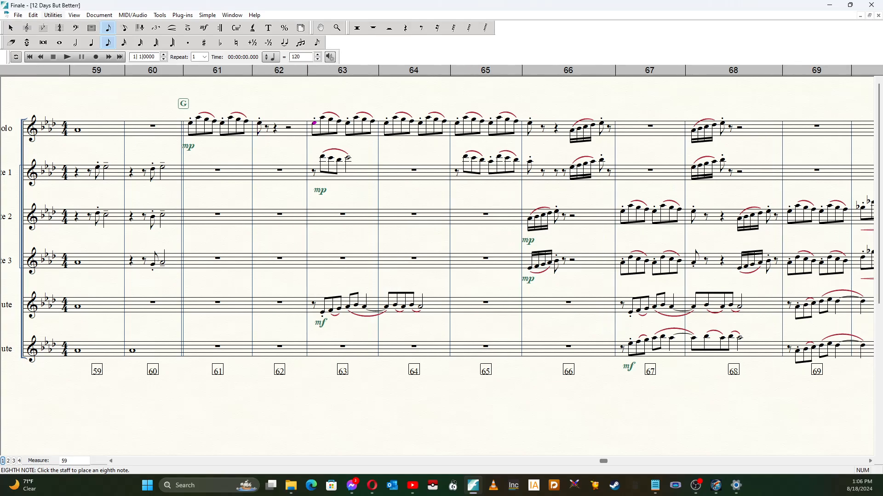
key(Escape)
key(Escape)
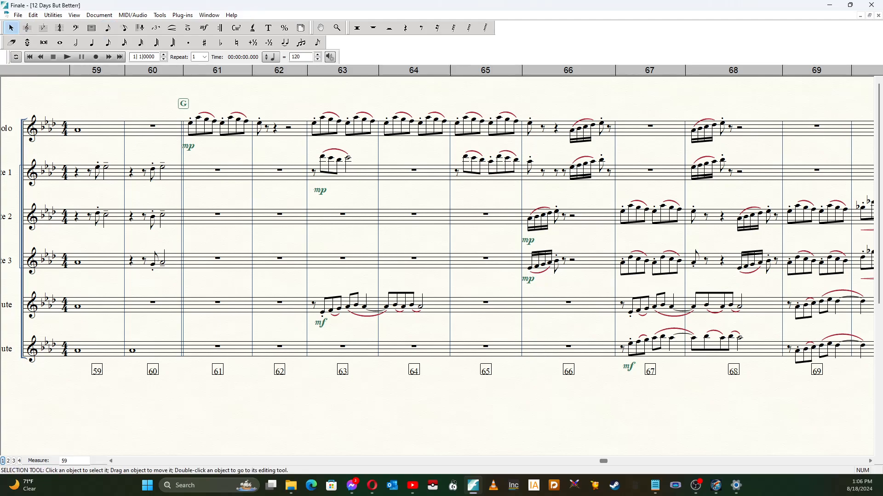
- Move the Flute 1 phrase from measure 63 back to measure 62 by copying it and clearing the original
click(362, 173)
drag(362, 173, 279, 172)
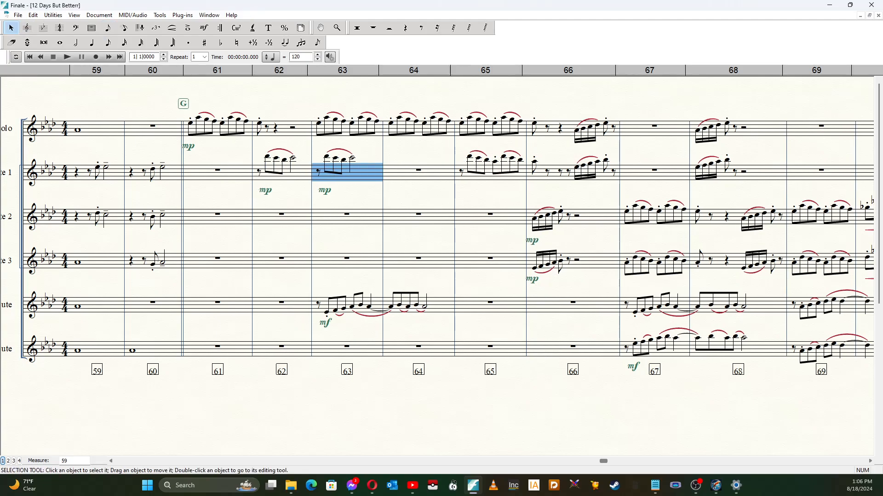
key(Delete)
- Enter a whole note in Flute 1, measure 63, tied from the half note ending measure 62
click(60, 42)
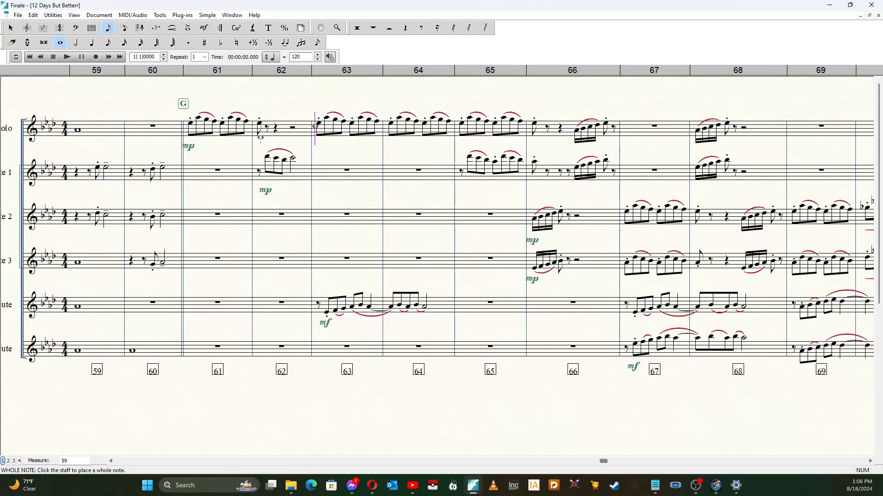
click(314, 160)
key(t)
key(t)
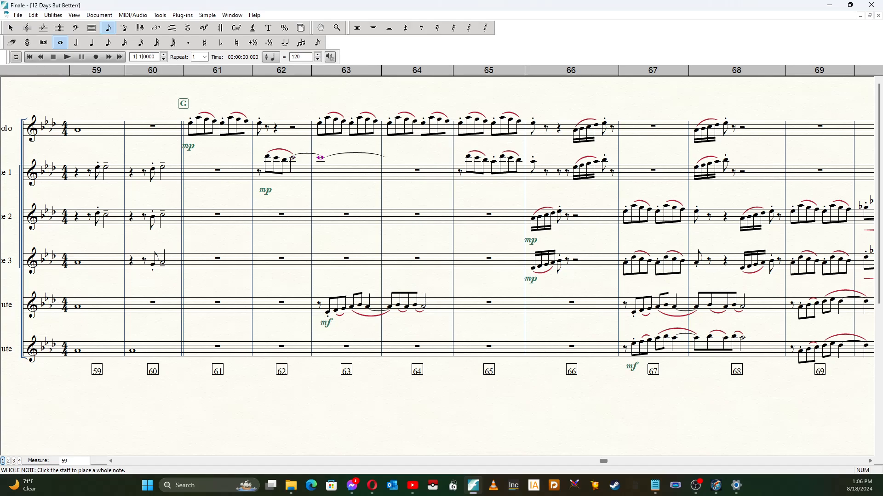
key(t)
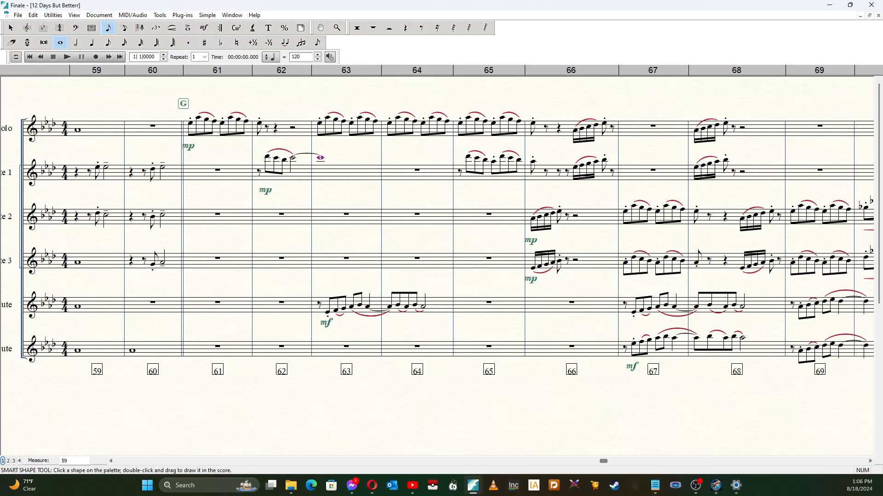
- Extend the Flute 1 slur in measure 62 to reach the tied whole note in measure 63
click(172, 29)
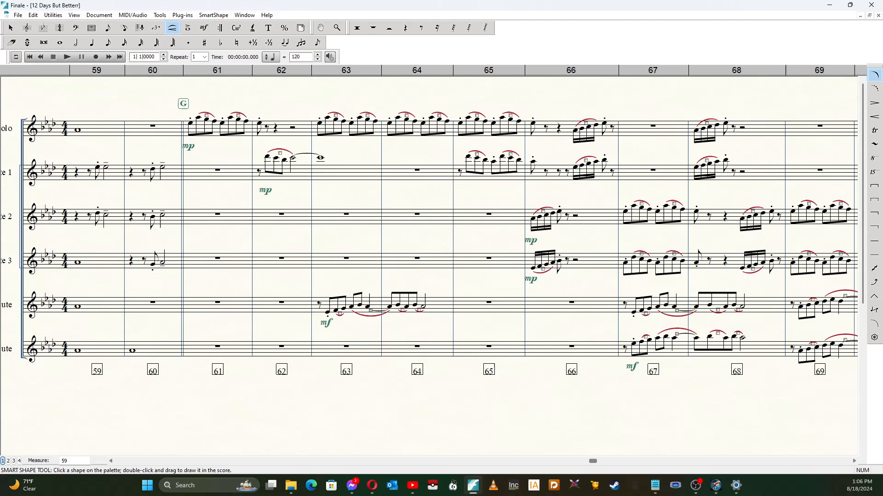
click(280, 153)
drag(292, 154, 321, 155)
key(Escape)
- Mark Flute 1's dynamics with p at measure 63, a decrescendo leading into it under the half note, and mp at measure 65
click(204, 28)
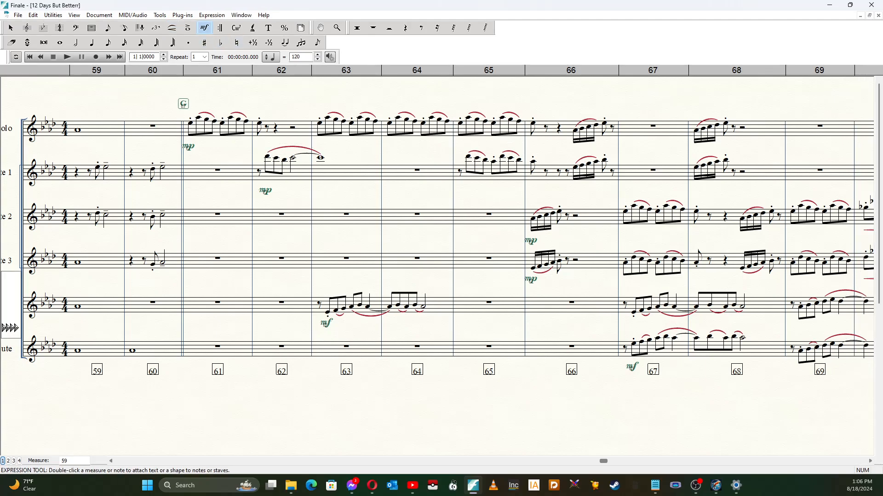
key(7)
click(320, 168)
click(172, 28)
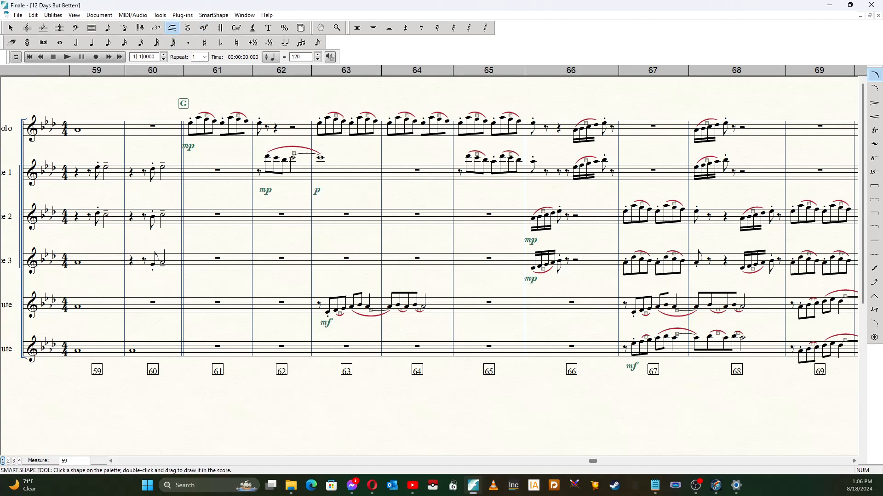
click(875, 103)
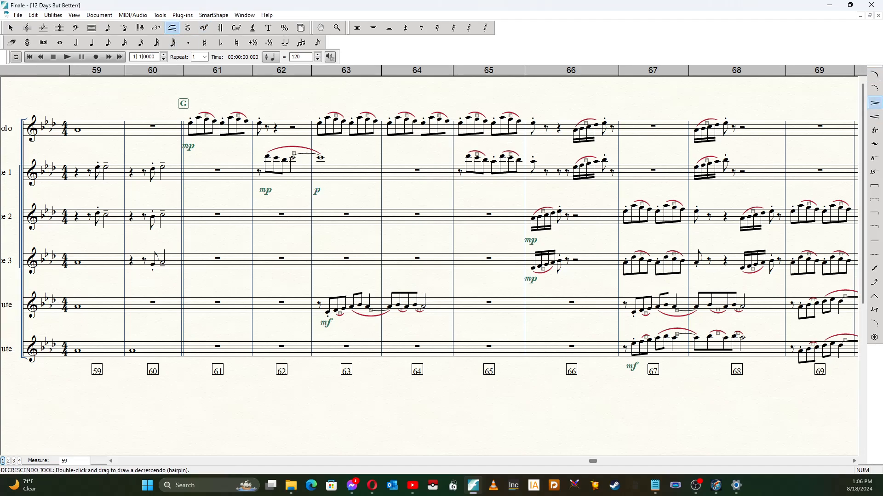
drag(290, 187, 311, 188)
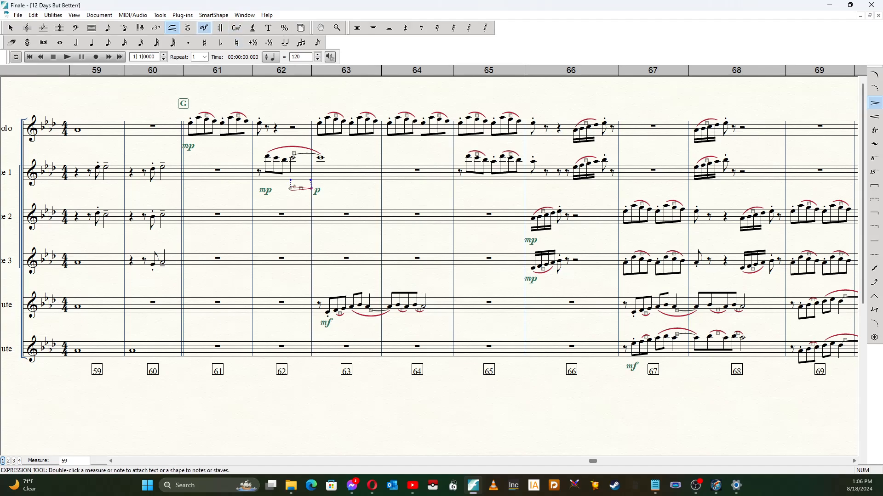
click(203, 28)
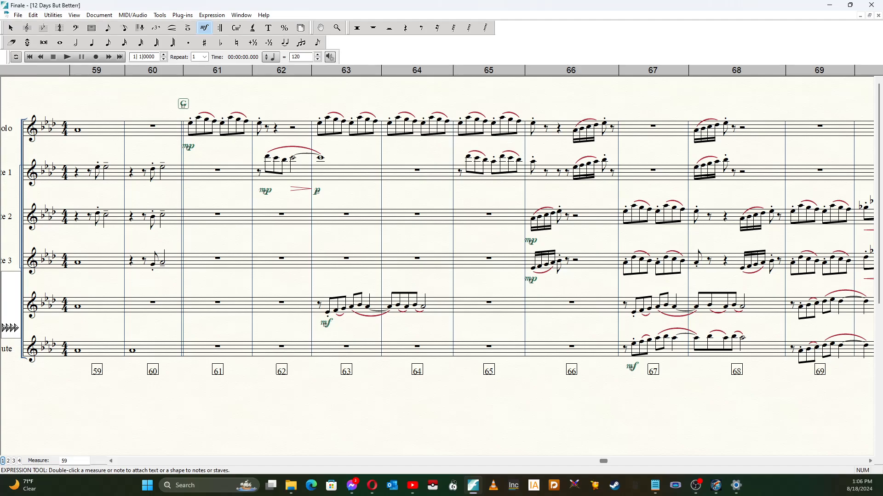
click(467, 173)
- Play back the score from measure 61 and stop in measure 65 to check the revised Flute 1 part
click(143, 57)
text(61)
key(Return)
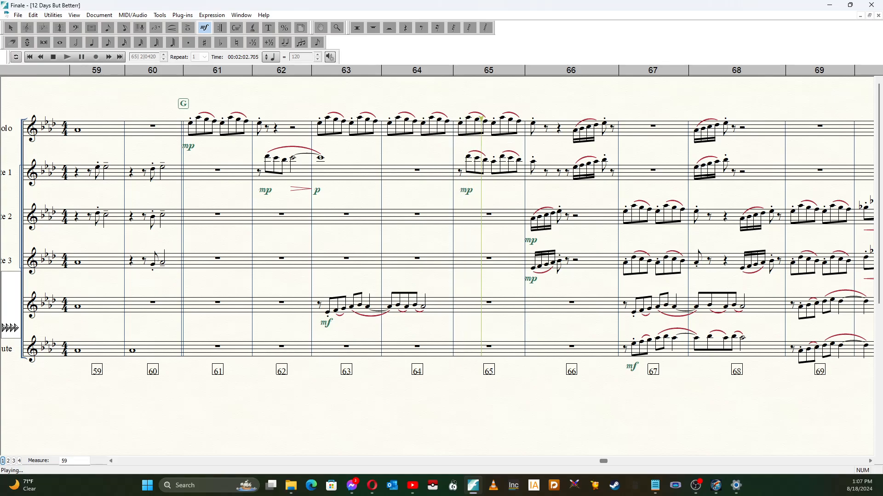
key(space)
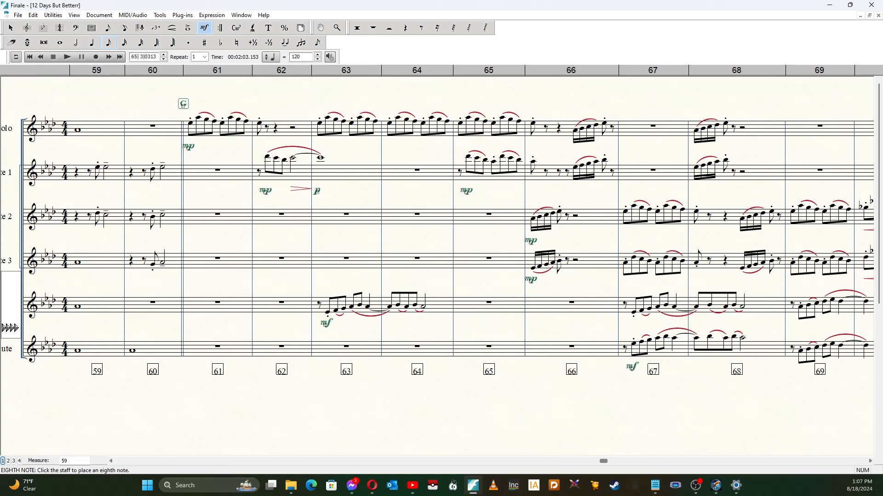
- Enter a half rest, an eighth rest and three descending eighth notes starting on high D in Flute 2, measure 63
click(108, 42)
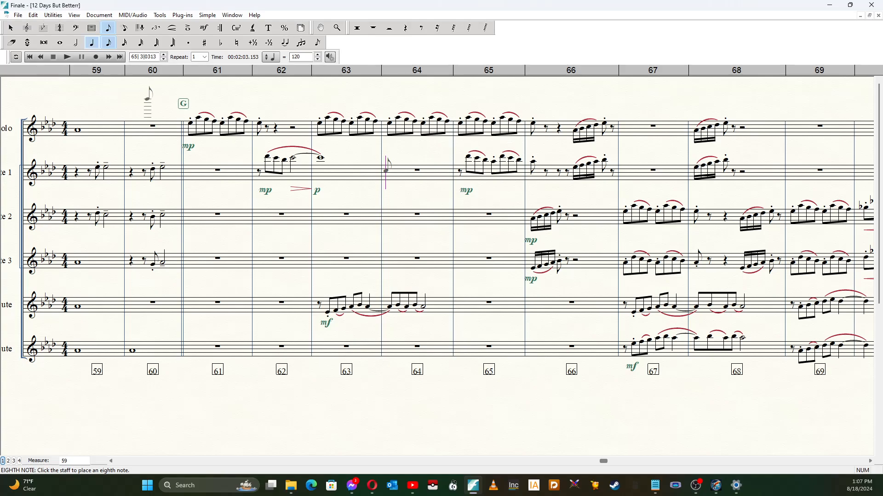
click(92, 42)
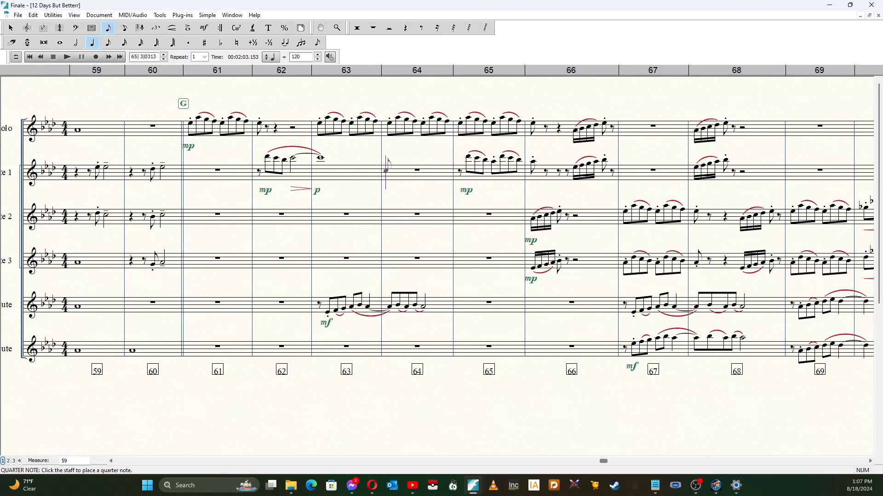
click(75, 42)
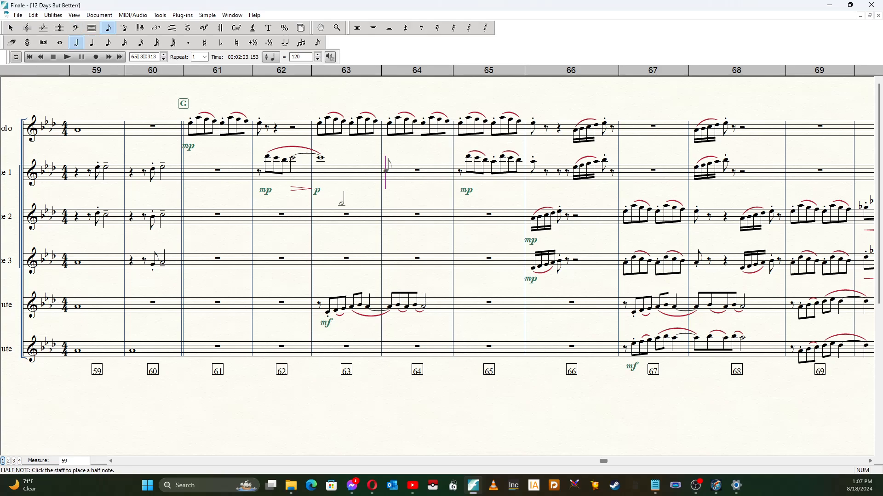
click(348, 215)
key(4)
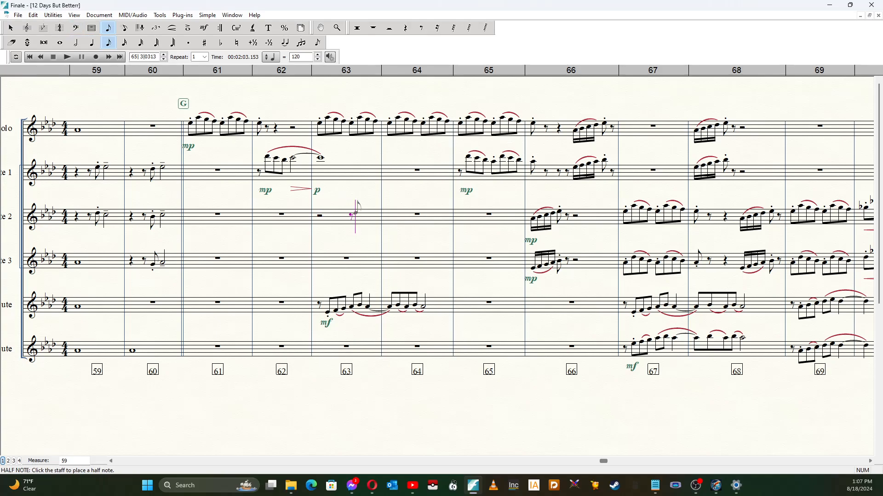
click(358, 201)
click(368, 201)
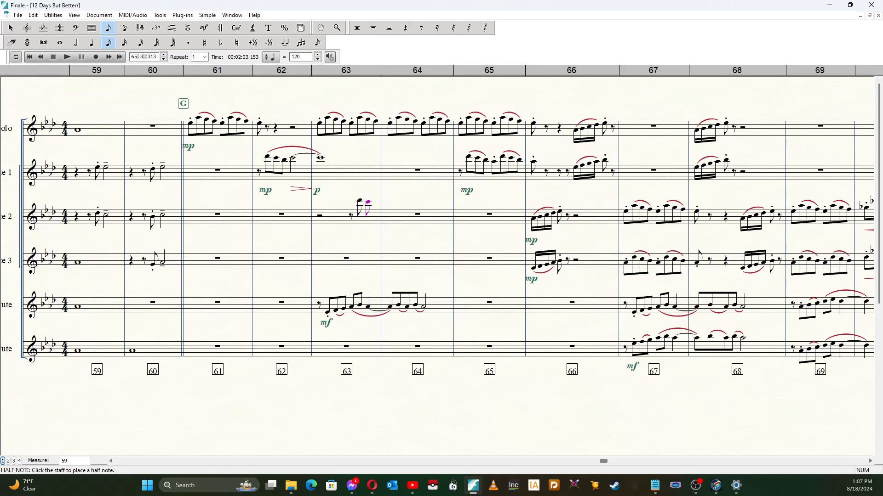
click(376, 203)
- Fill Flute 2's measure 64 with two tied half notes on high C
key(5)
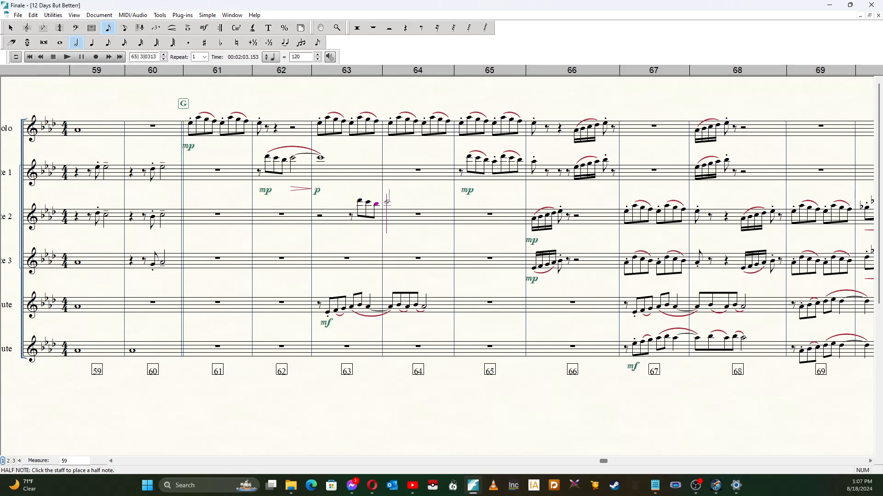
key(7)
click(387, 201)
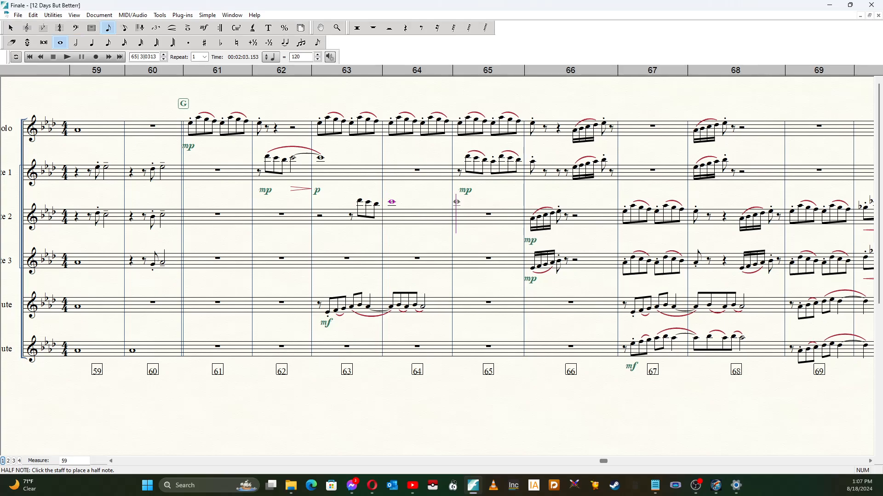
click(204, 28)
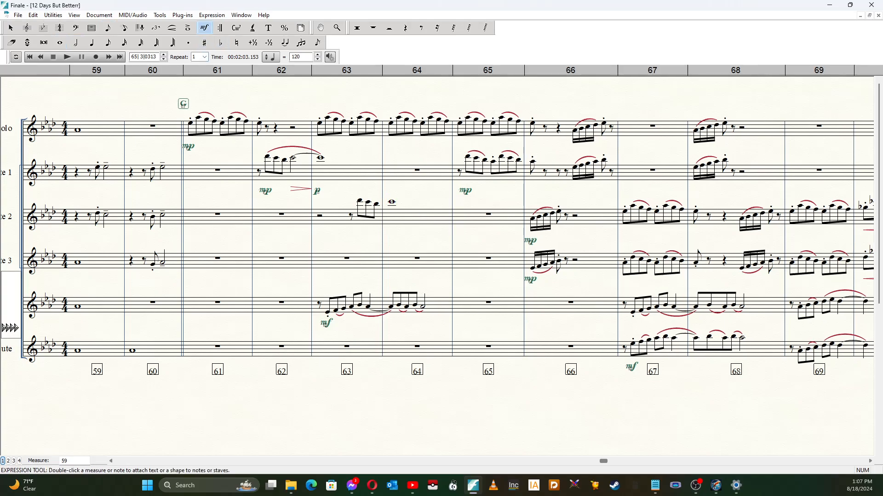
click(76, 42)
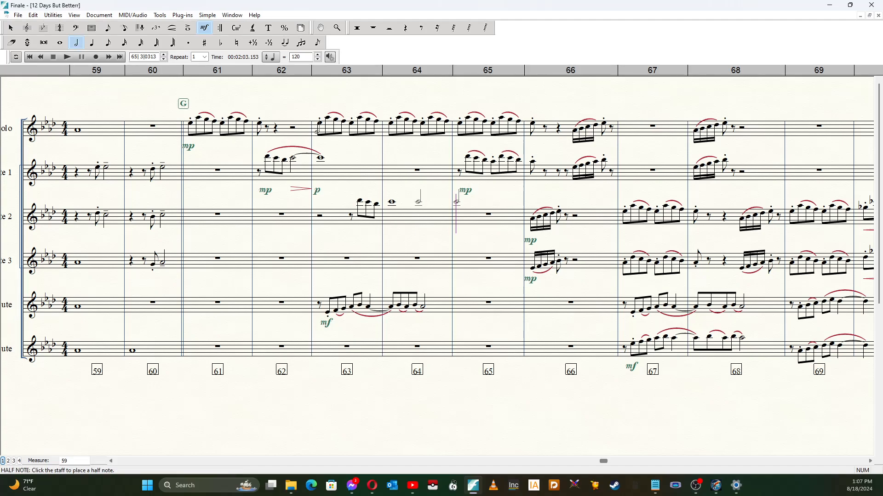
click(391, 201)
key(t)
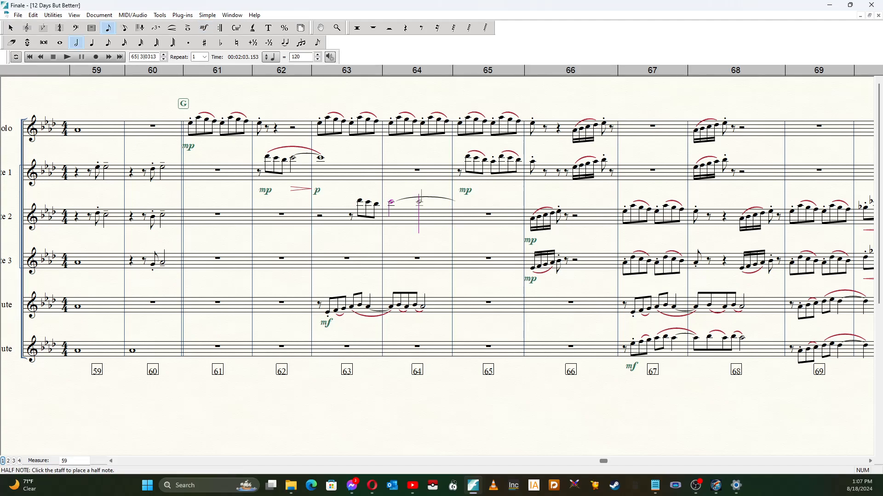
key(Left)
key(c)
key(Left)
- Add mp under Flute 2's first eighth note in measure 63 and p under the second half note in measure 64
click(204, 28)
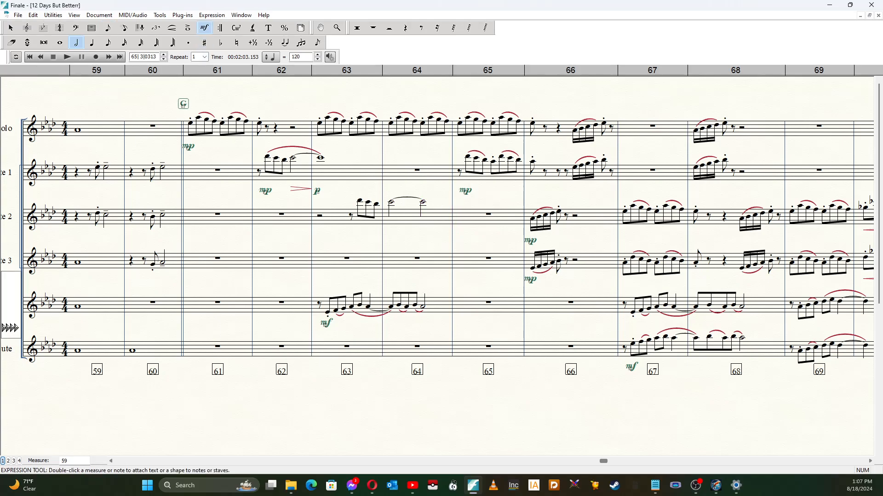
key(6)
click(358, 216)
key(7)
click(422, 216)
- Draw a decrescendo under Flute 2's tied half notes and a slur from the first eighth note in measure 63 to the last half note
click(173, 27)
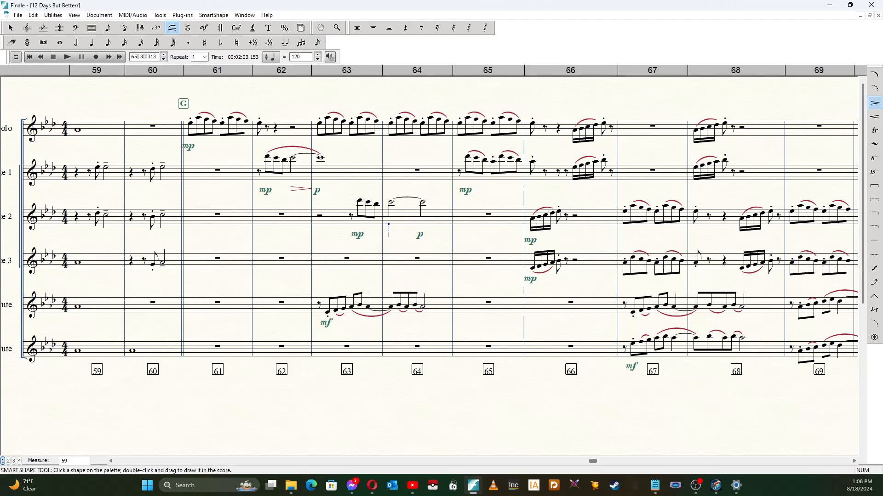
drag(388, 234, 420, 235)
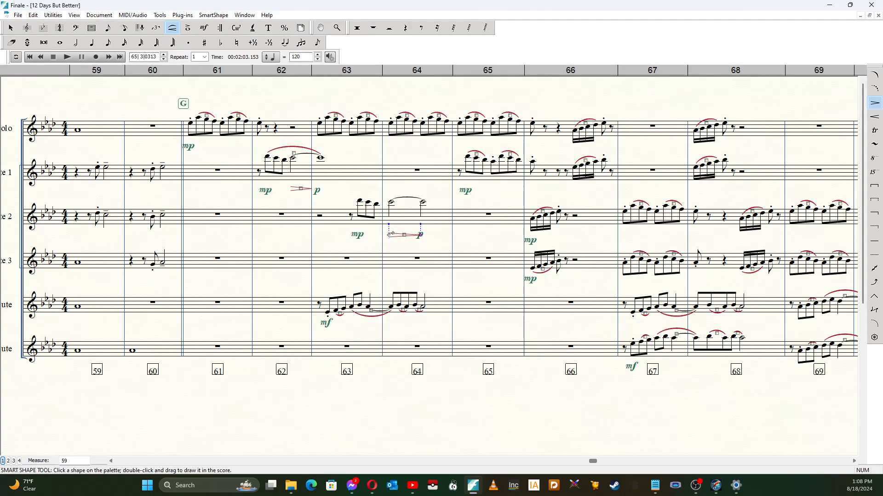
click(874, 75)
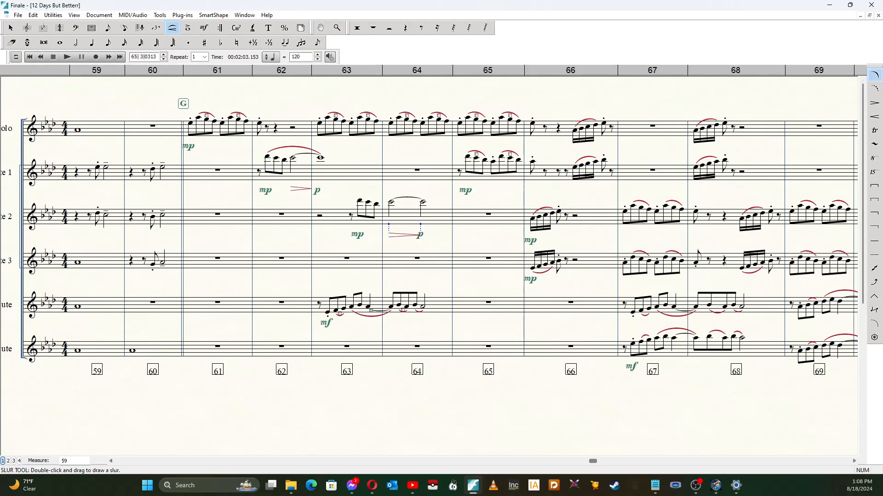
drag(359, 201, 422, 201)
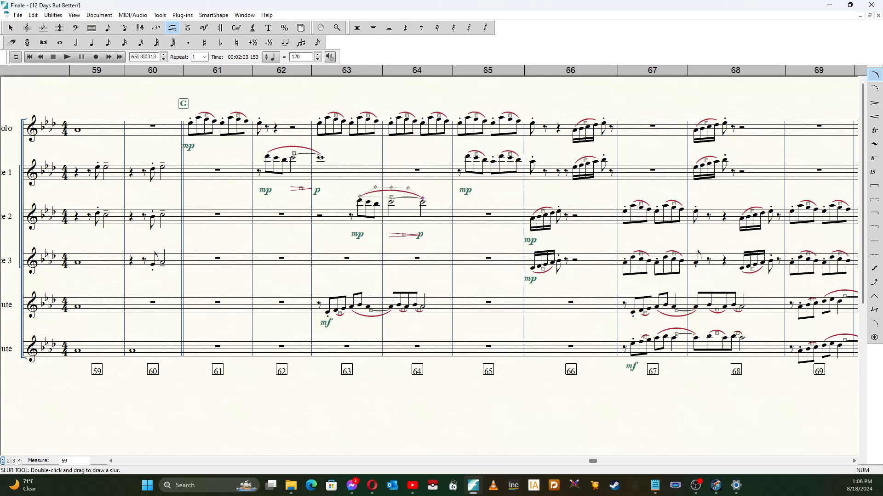
- Play back the score from measure 61 and stop in measure 66 to check the new Flute 2 entrance
drag(158, 57, 130, 57)
text(61)
click(67, 57)
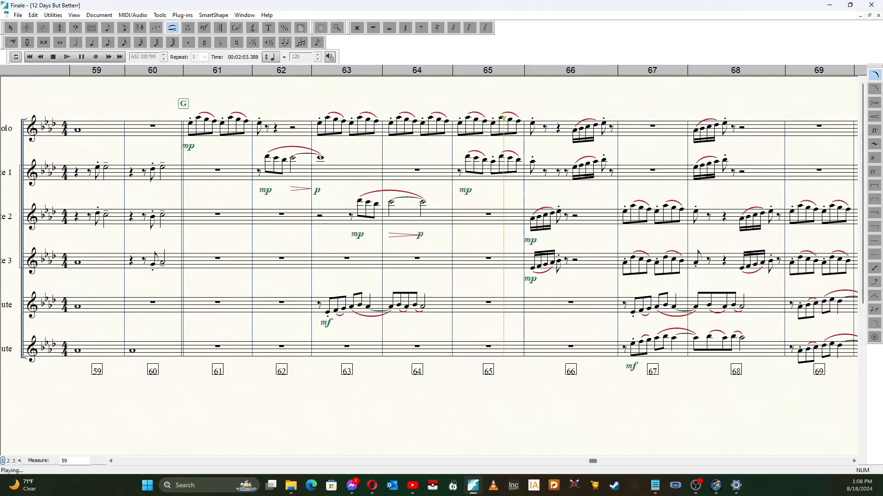
key(space)
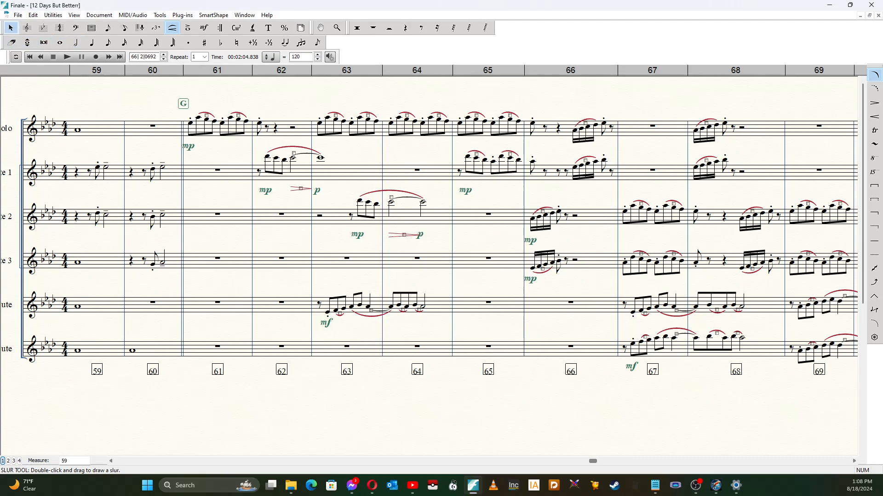
- Transpose Flute 2's measures 63 and 64 diatonically down an octave
click(10, 28)
drag(331, 216, 391, 215)
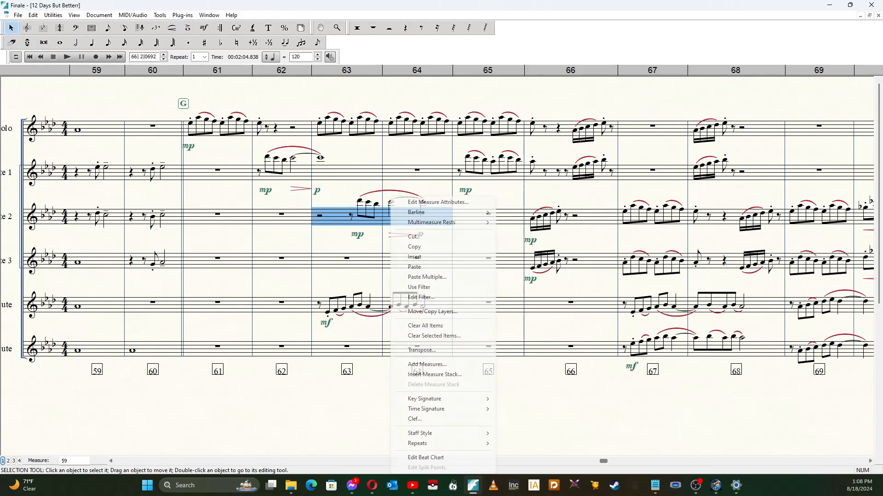
right_click(390, 197)
click(422, 349)
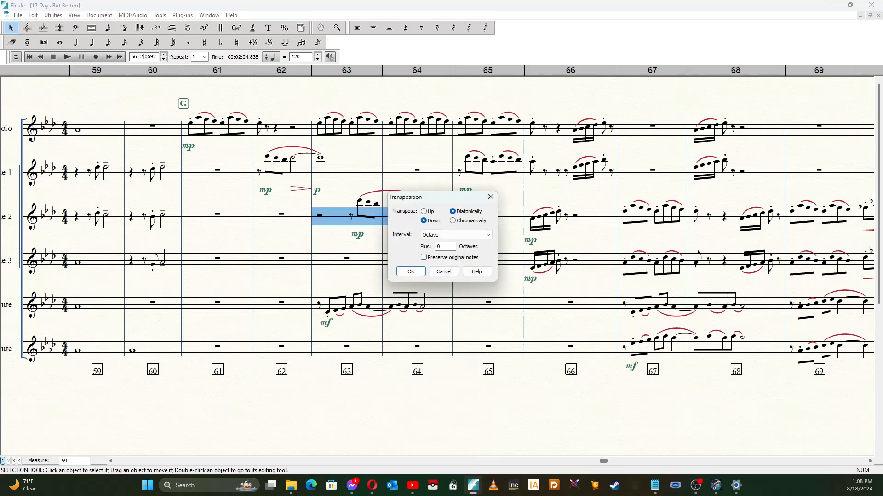
click(410, 272)
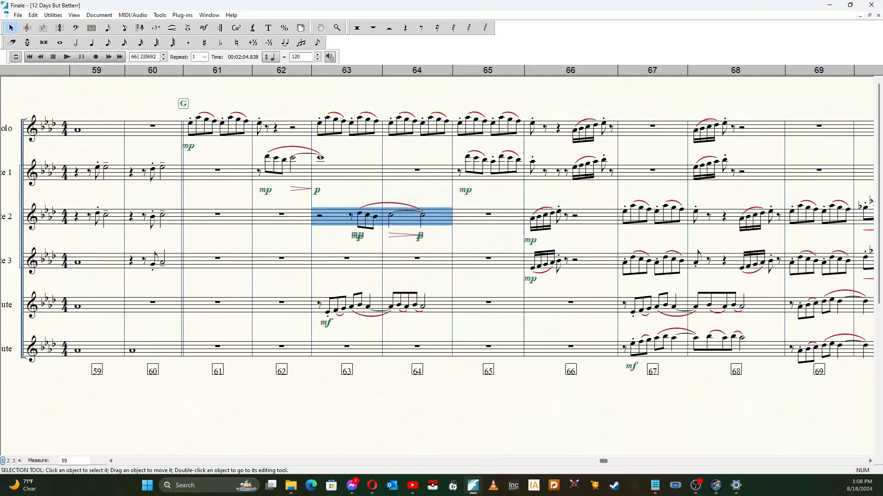
- Play back the passage with the lowered Flute 2 line and stop in measure 65
key(space)
click(67, 57)
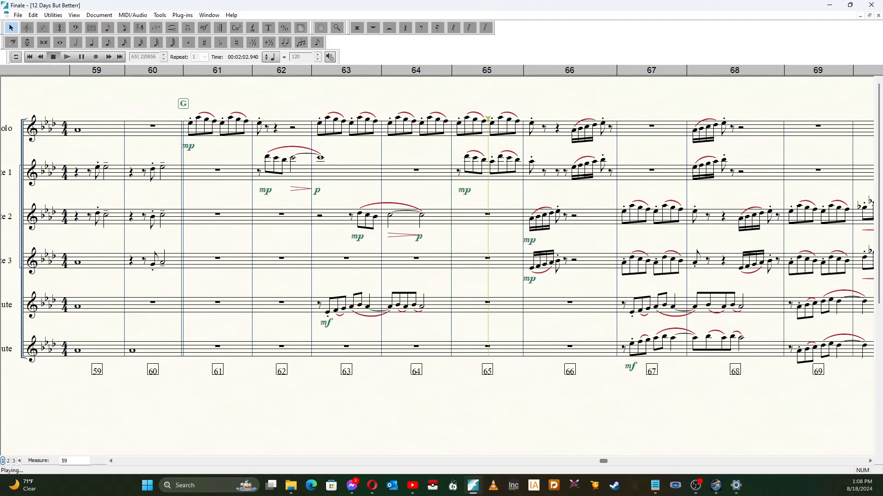
click(53, 57)
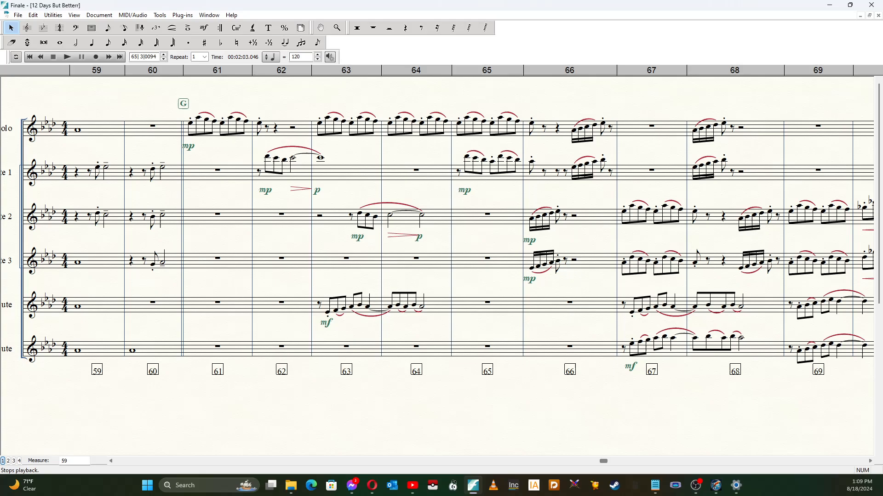
- Change Flute 2's dynamics to p at the entrance in measure 63 and pp at the end of the decrescendo in measure 64
click(204, 28)
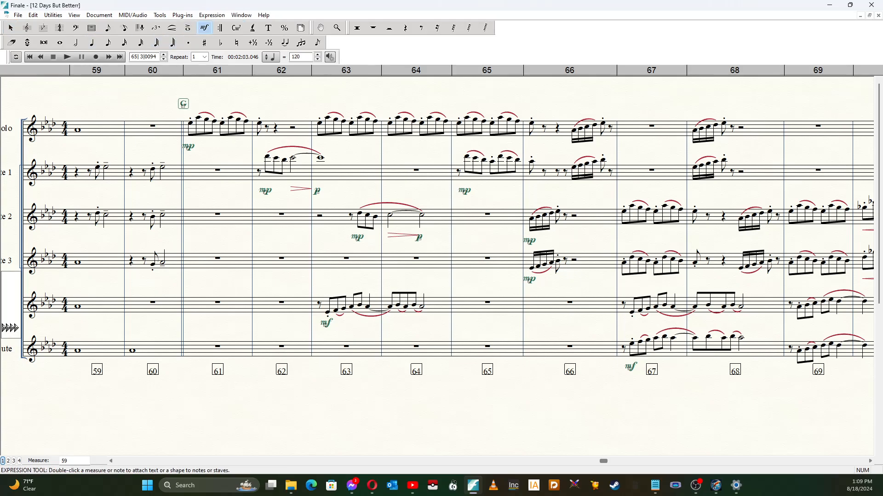
drag(444, 229, 350, 233)
drag(442, 227, 314, 251)
- Play back the passage with Flute 2's softer dynamics and stop in measure 67
double_click(163, 59)
key(space)
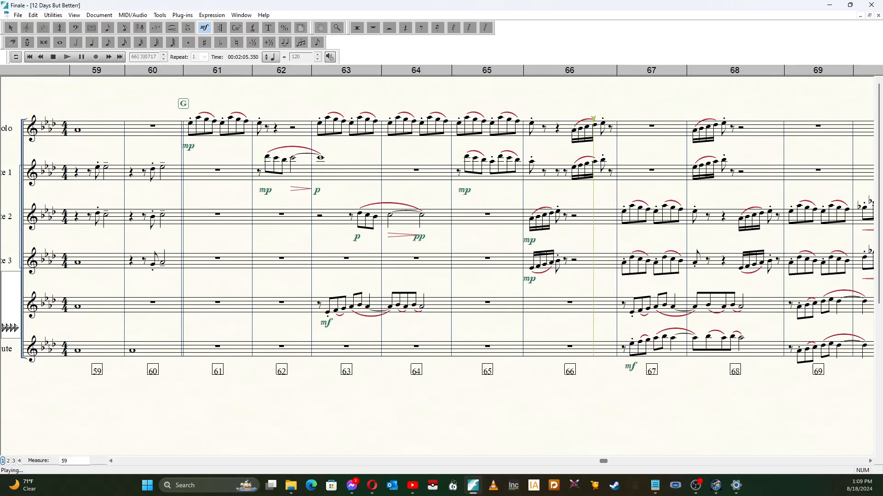
key(space)
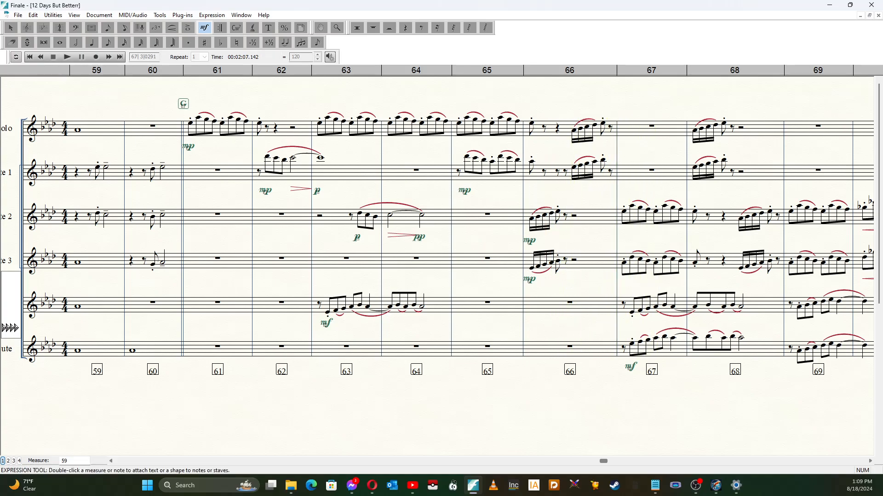
- Enter a quarter rest, eighth rest and eighth-note A twice in the lowest flute part, measure 66
click(75, 43)
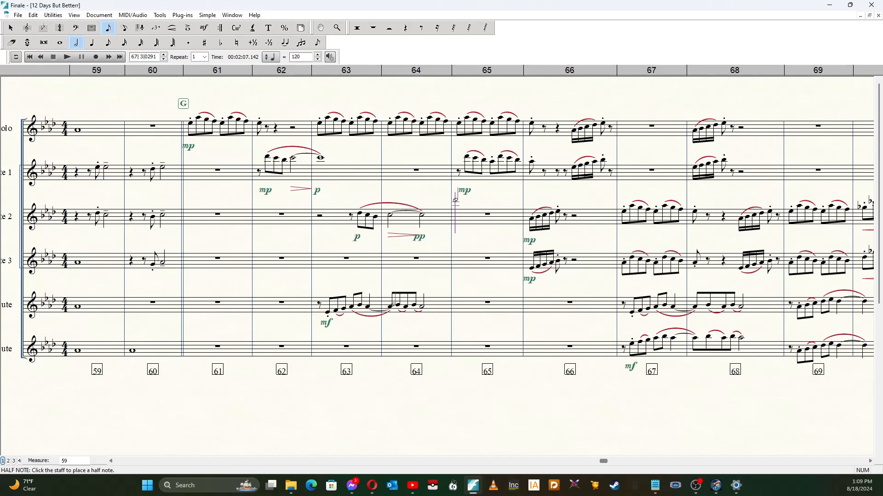
key(5)
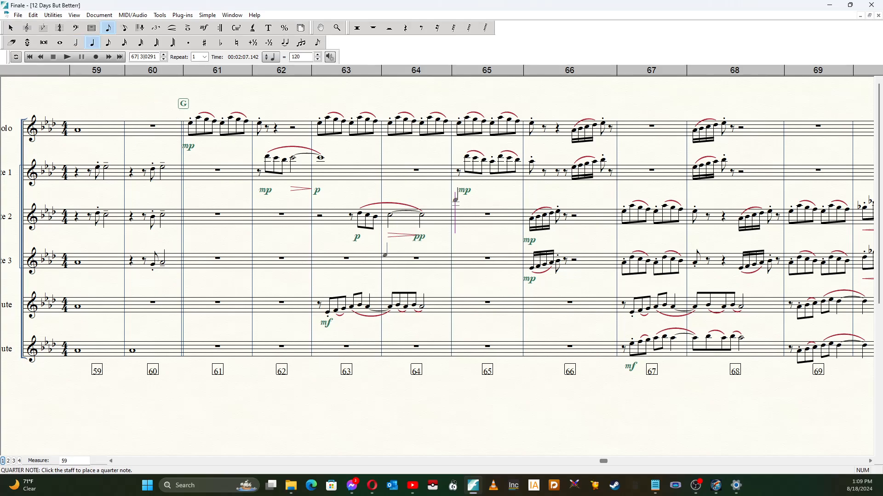
key(r)
key(4)
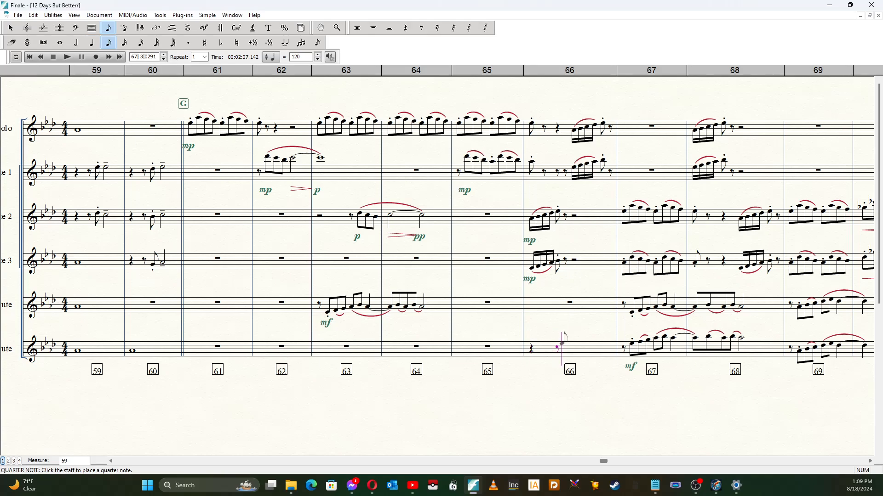
key(a)
key(r)
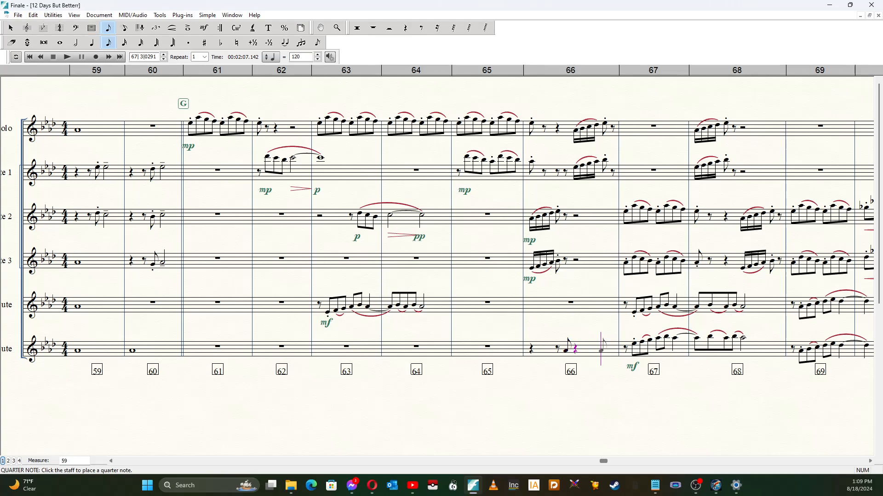
key(a)
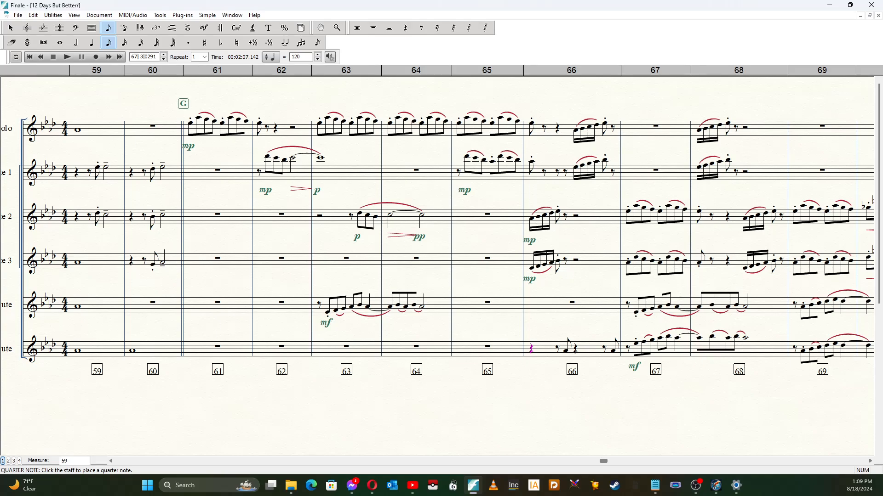
- Add accent-staccato articulations to both eighth notes in the lowest flute part's measure 66, with mp under the first one
key(asterisk)
key(d)
key(Right)
key(asterisk)
key(d)
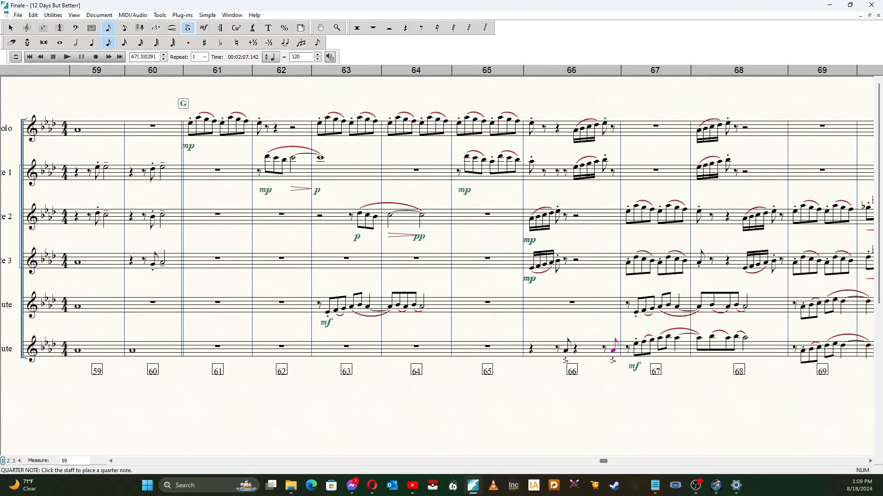
click(204, 28)
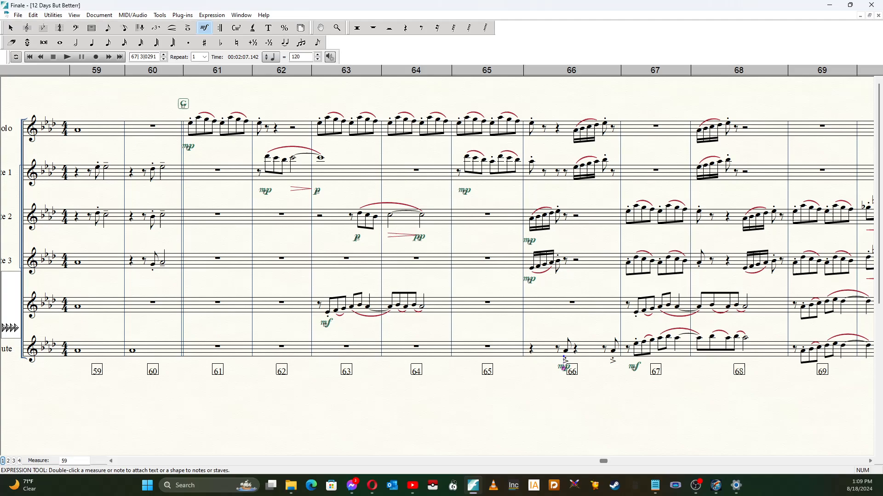
- Play back the score from measure 66 and stop in measure 68
drag(157, 57, 131, 57)
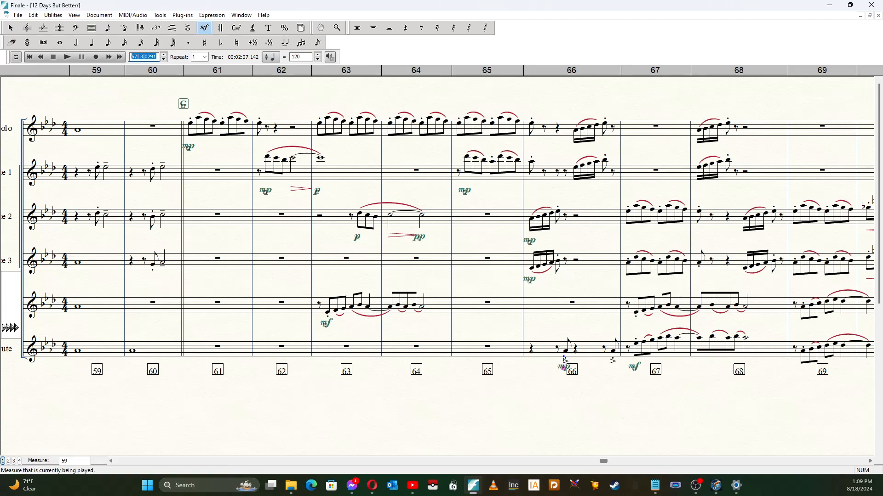
text(66)
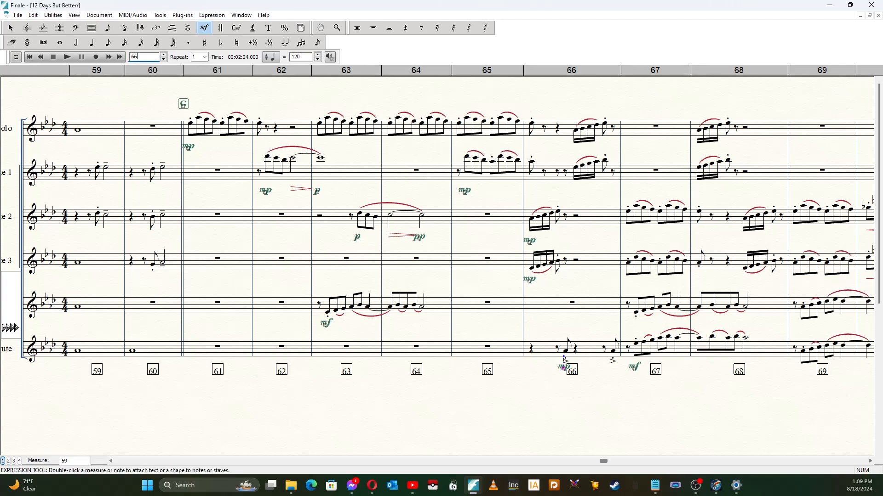
key(Return)
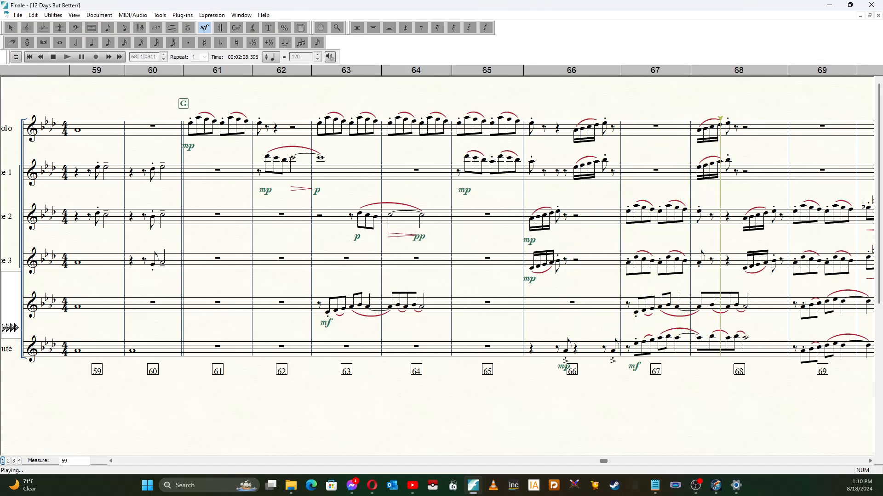
key(space)
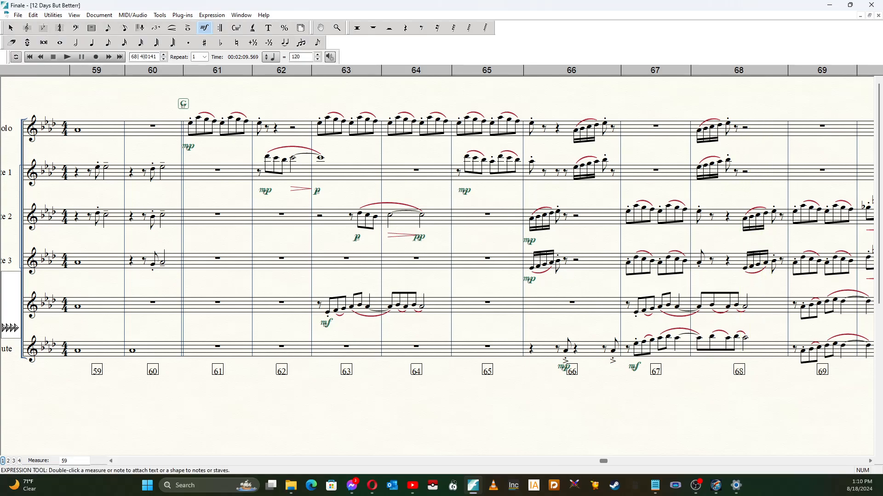
key(Escape)
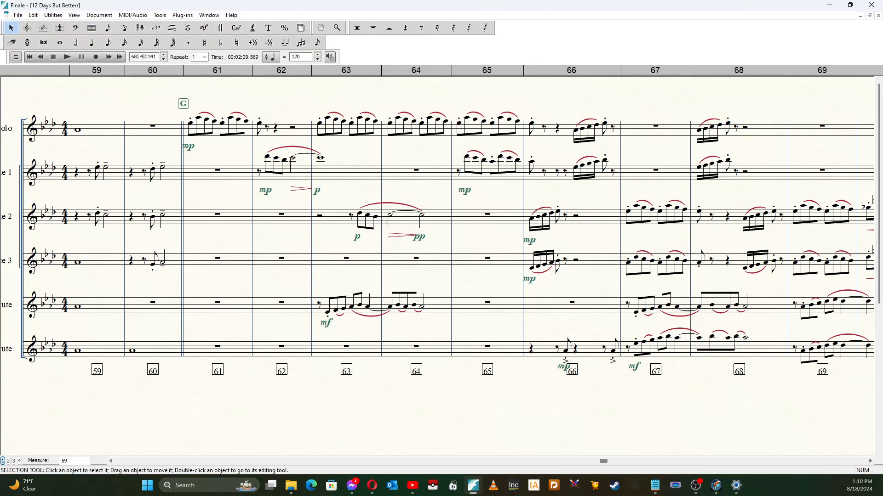
- Play back the score from measure 61 through rehearsal mark H and stop in measure 78
drag(158, 57, 130, 57)
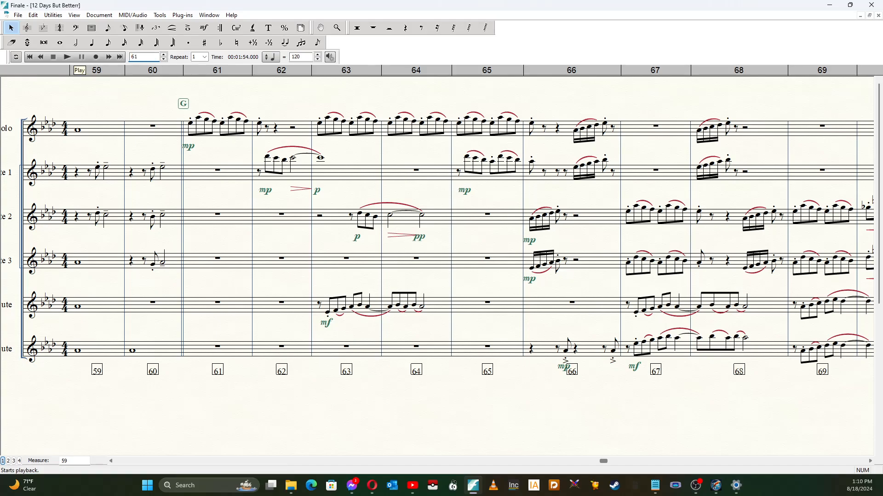
click(66, 57)
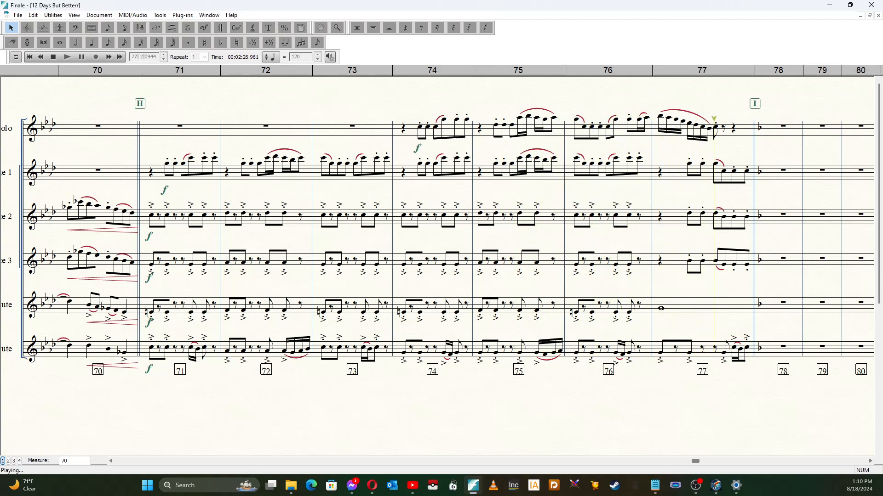
key(space)
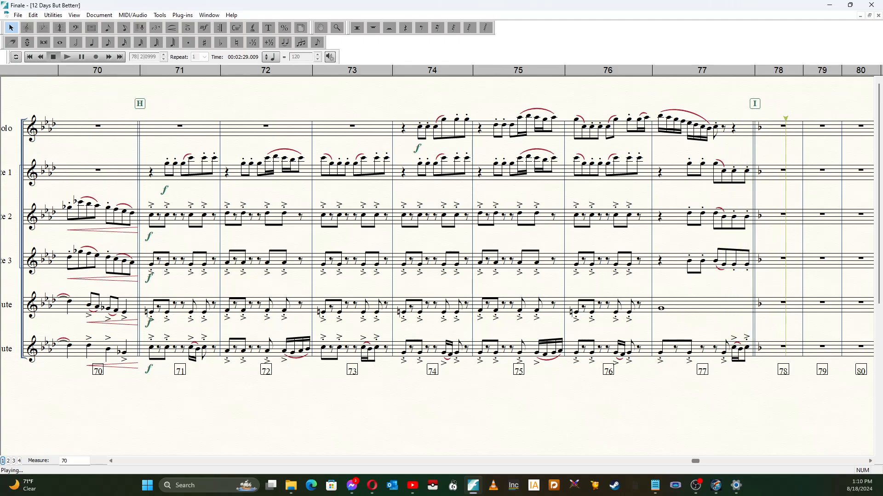
- Replace Flute 1's eighth notes in the second half of measure 77 with a run of eight sixteenth notes dipping and climbing back up
click(124, 43)
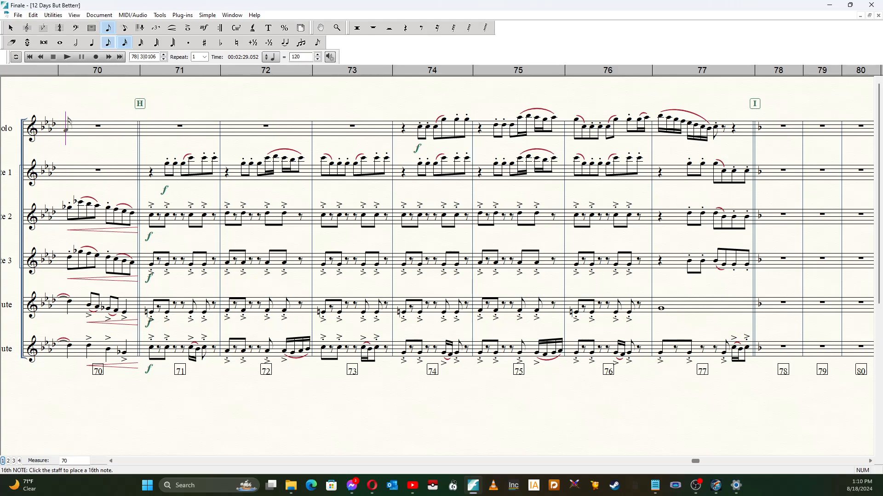
key(1)
click(716, 163)
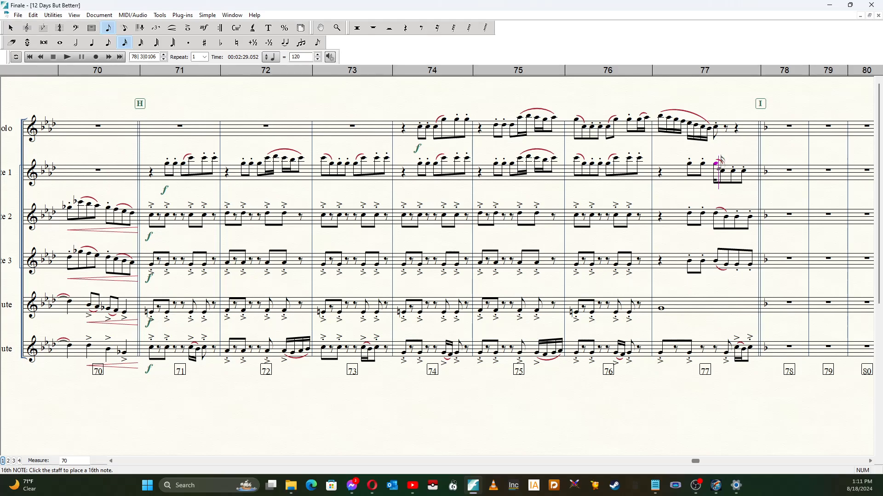
click(723, 166)
click(730, 164)
click(735, 164)
click(742, 164)
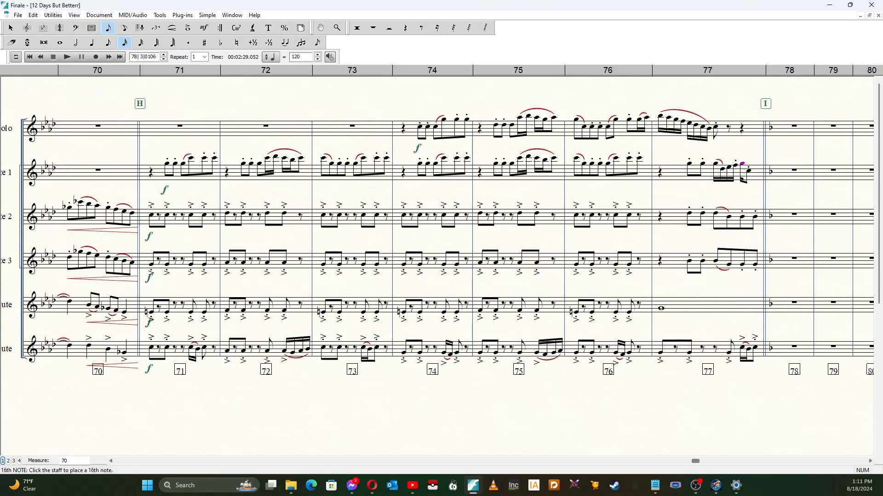
click(749, 162)
click(756, 161)
click(765, 158)
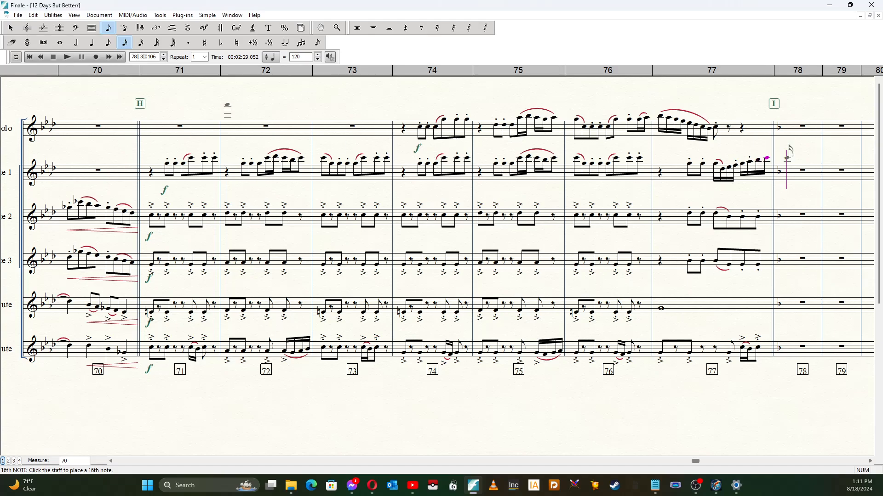
- Slur Flute 1's sixteenth-note run in measure 77 from its second note to its last, and delete the run's staccato marks
click(172, 28)
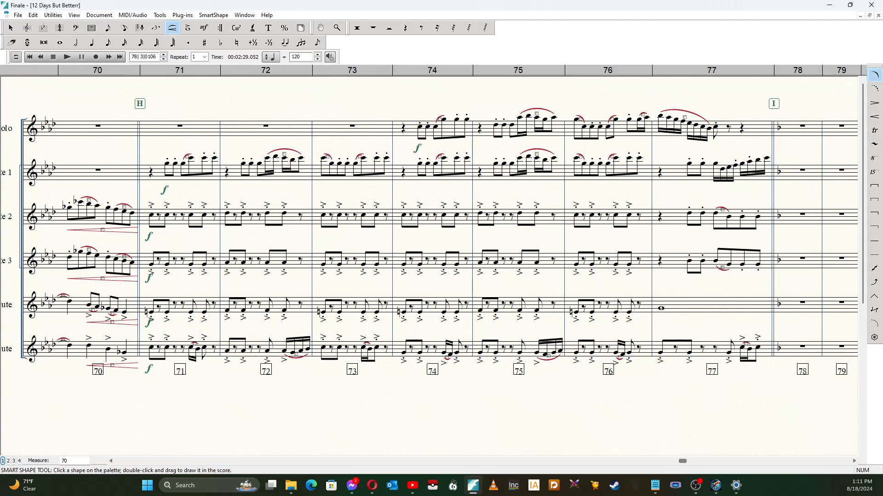
drag(720, 162, 767, 154)
click(188, 28)
drag(754, 162, 763, 174)
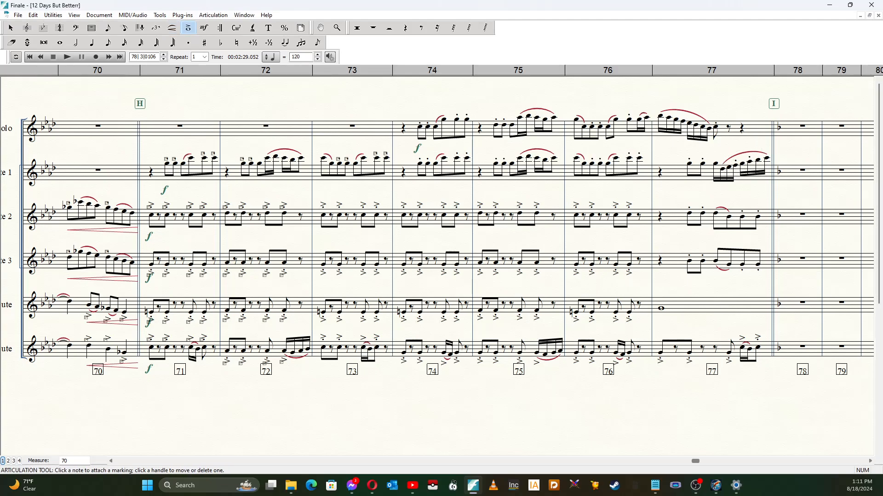
mouse_move(724, 150)
mouse_down()
mouse_move(764, 175)
mouse_move(726, 150)
mouse_up()
key(Delete)
- Play back the score from measure 74 and stop in measure 78
drag(157, 57, 131, 57)
text(7)
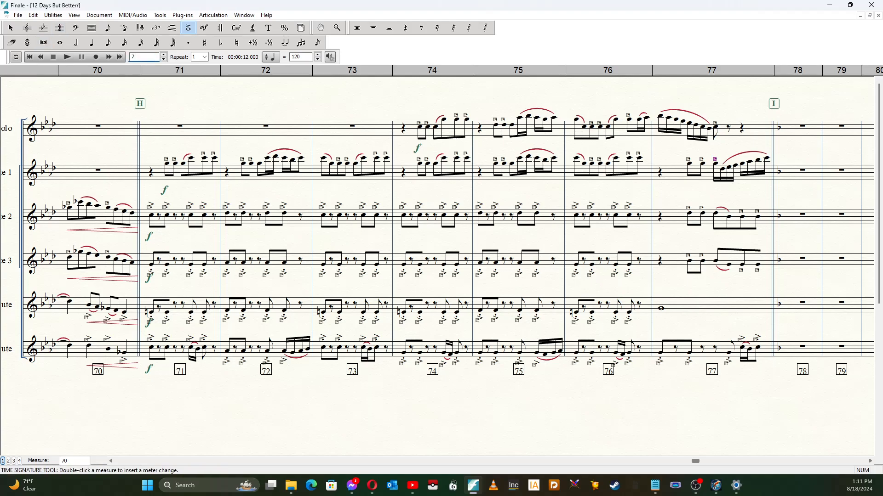
text(6)
key(BackSpace)
text(4)
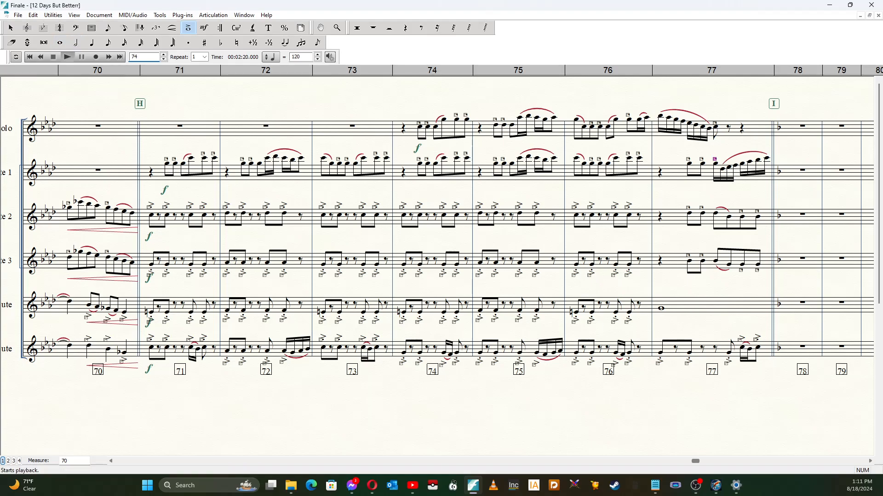
key(Return)
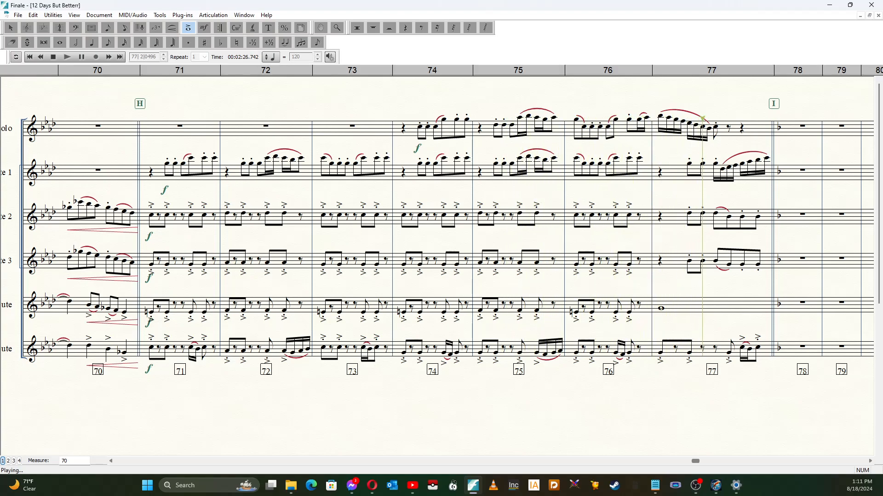
key(space)
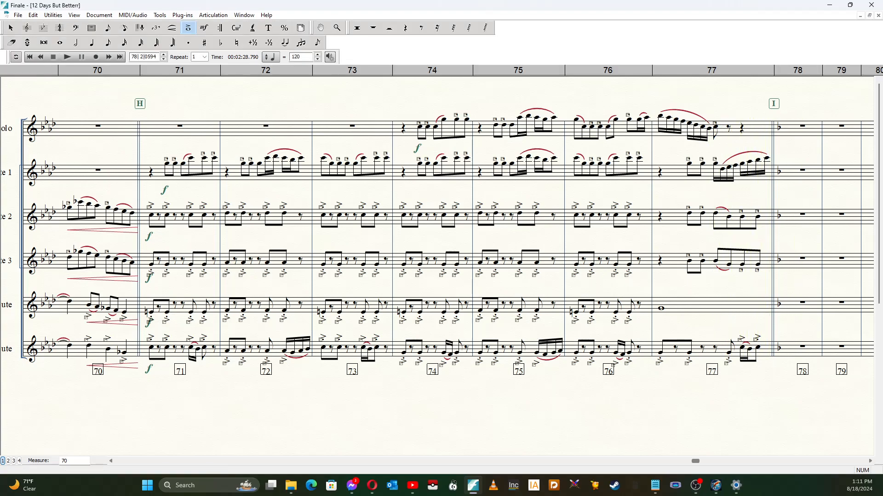
key(Escape)
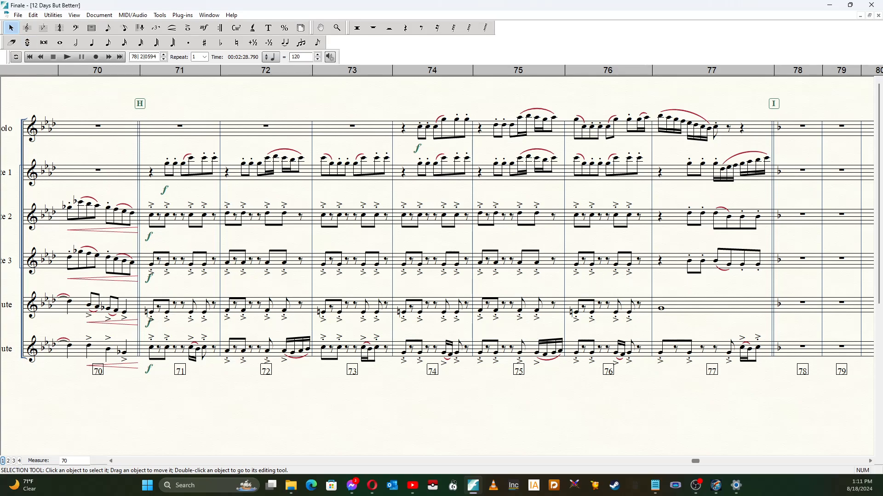
- Enter an eighth-note E, eighth rest and quarter rest twice in Flute 3, measure 62, with accent and staccato on both notes
key(Home)
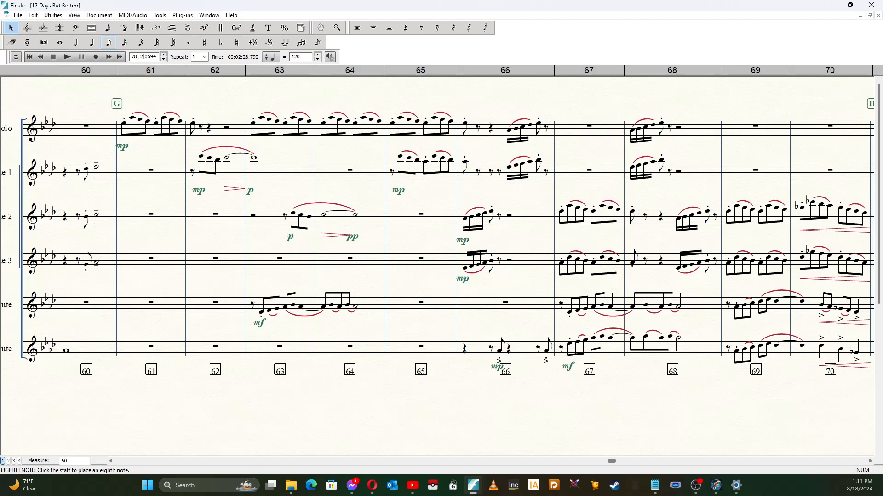
click(109, 42)
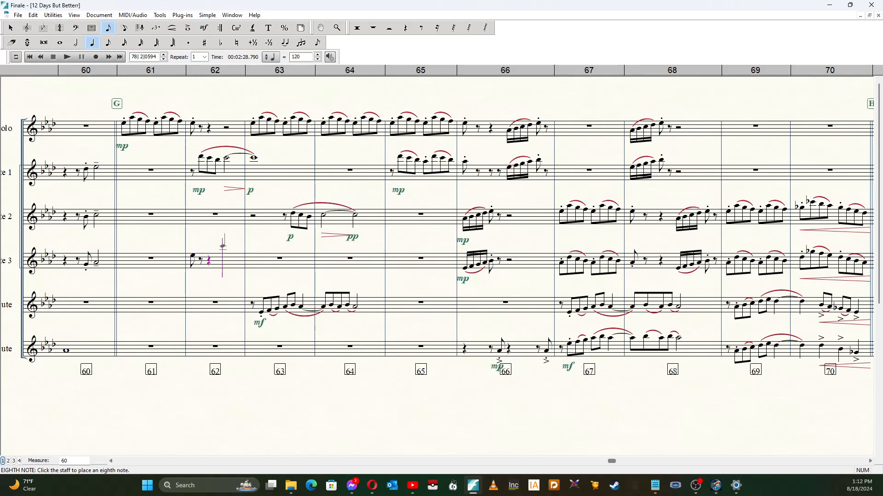
key(e)
key(Tab)
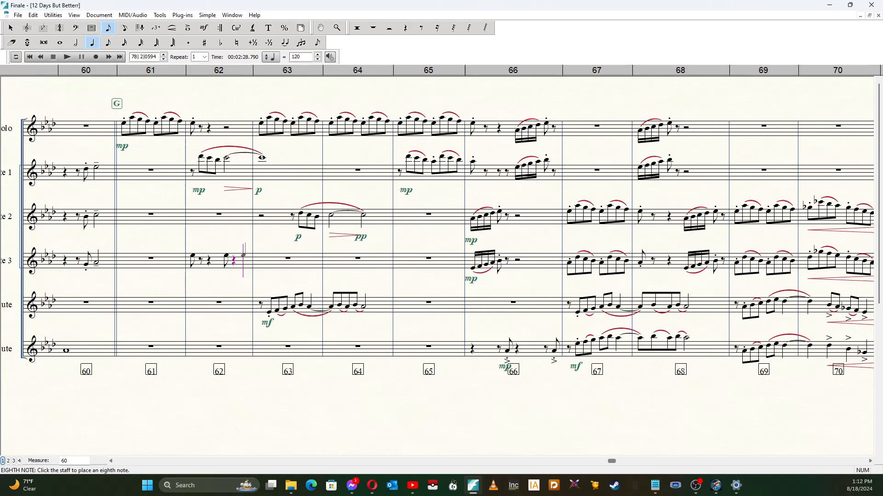
key(5)
key(Tab)
key(asterisk)
key(d)
key(Left)
key(Left)
key(Left)
key(asterisk)
- Enter an eighth-note E, eighth rest and quarter rest twice in the lowest flute part, measure 62
click(109, 42)
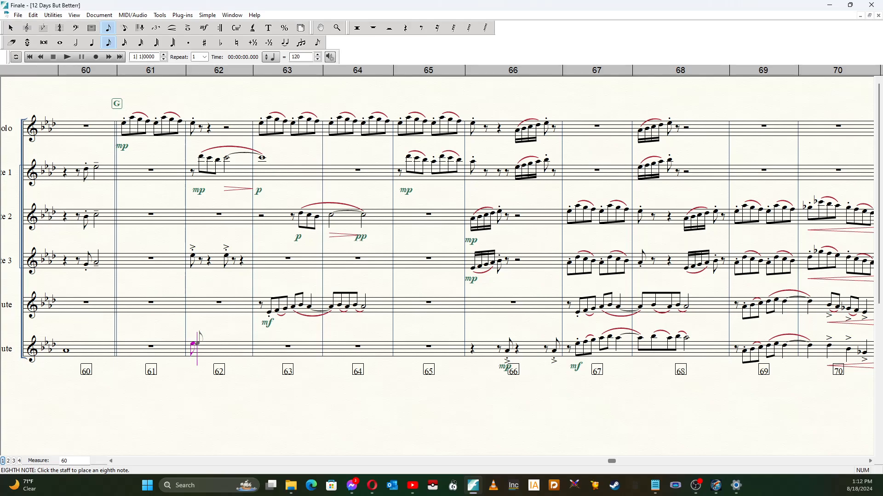
key(0)
key(5)
key(0)
key(4)
key(e)
key(0)
key(5)
key(0)
key(e)
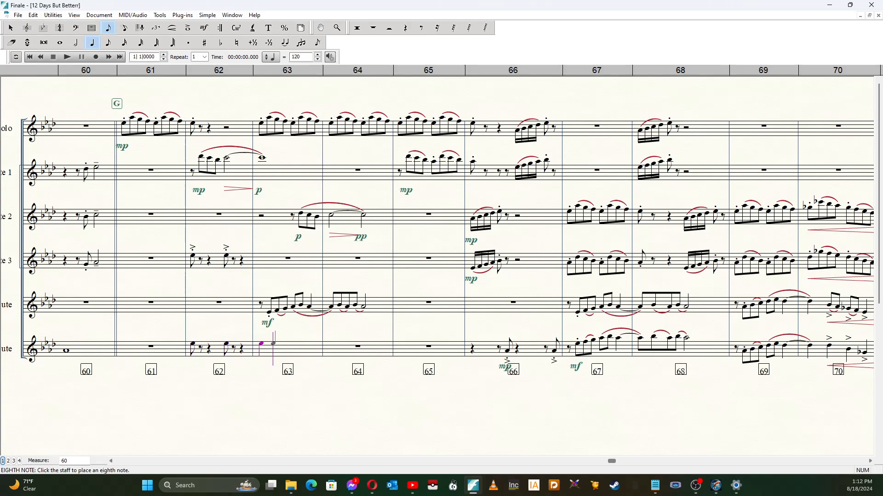
- Undo the stray quarter note in the lowest flute's measure 63 and add staccato and accent to both eighth notes in measure 62
key(Left)
key(Left)
key(Left)
key(ctrl+z)
key(Left)
key(asterisk)
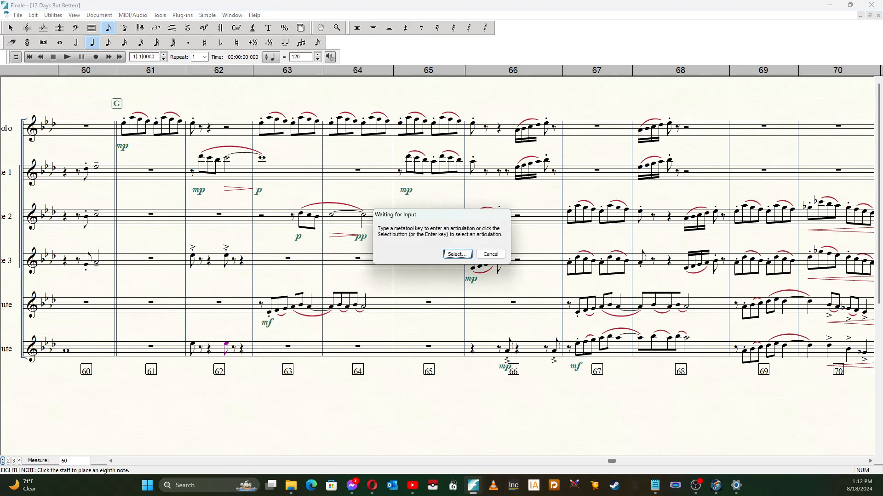
key(s)
key(asterisk)
key(a)
key(Left)
key(Left)
key(Left)
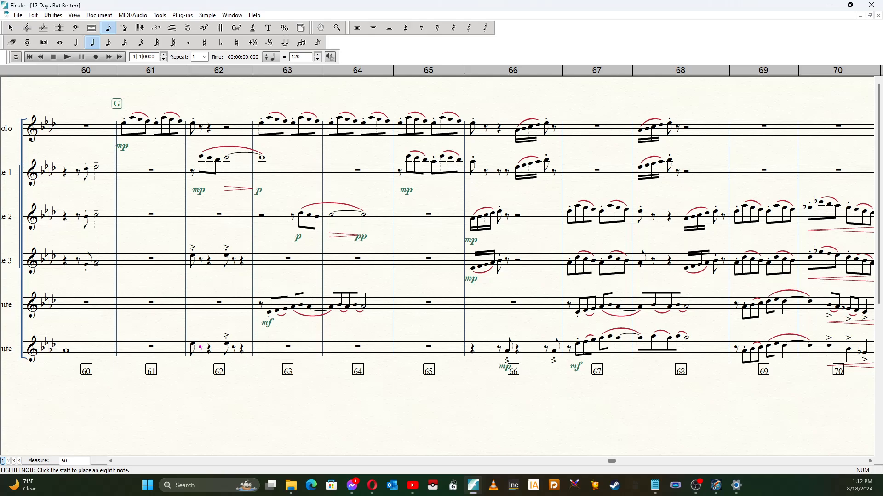
key(asterisk)
key(s)
key(asterisk)
key(a)
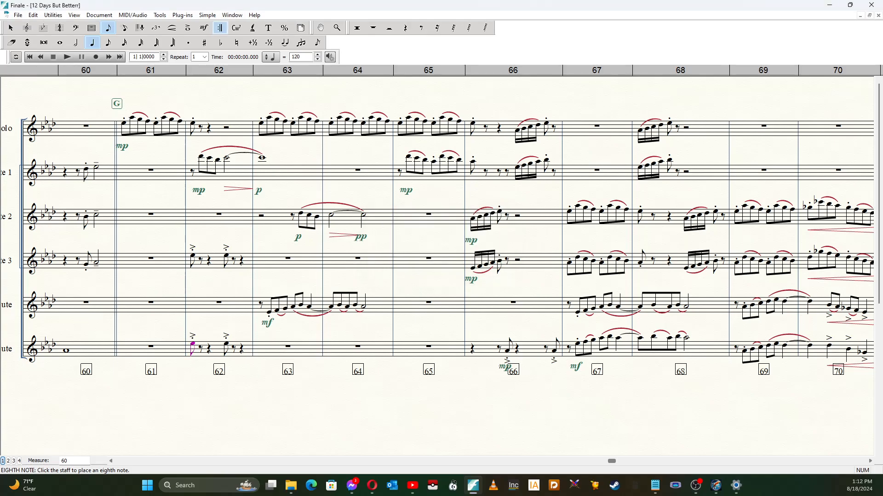
- Add a p dynamic at the start of measure 62 in Flute 3 and the lowest flute part
click(204, 28)
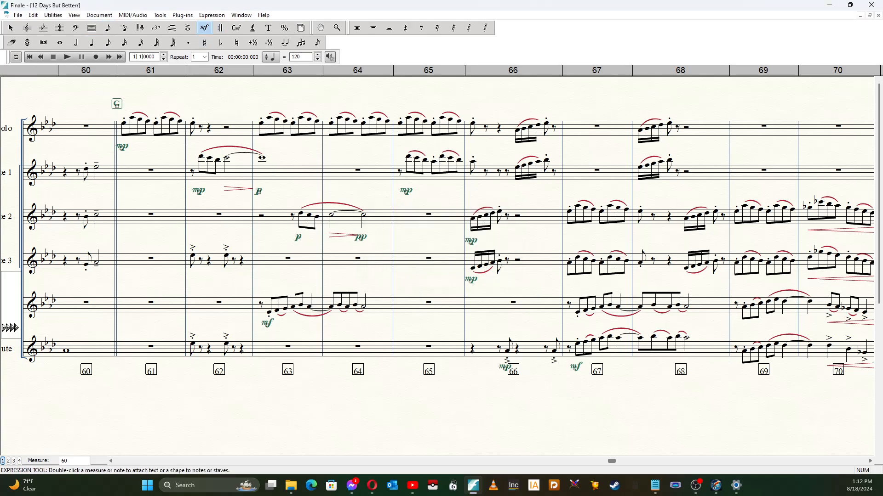
click(192, 261)
click(199, 350)
key(Delete)
key(ctrl+z)
- Play back the score from measure 61 and stop in measure 64
drag(158, 57, 131, 57)
text(61)
key(Return)
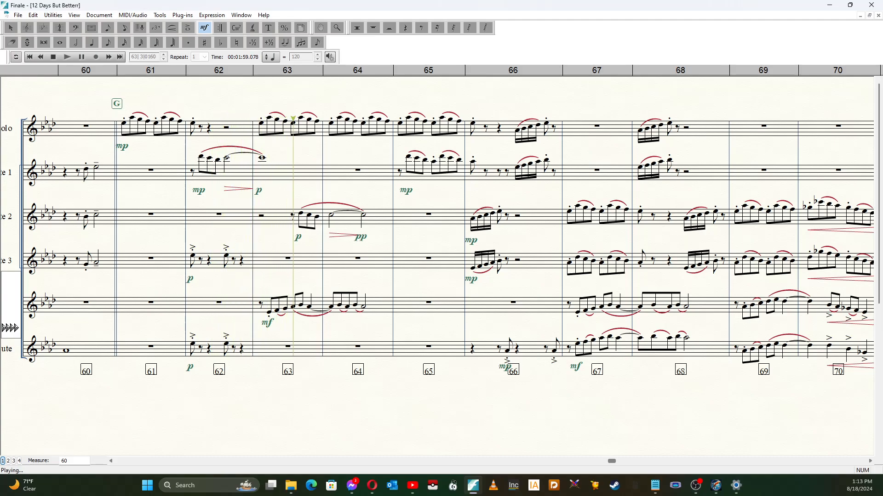
key(space)
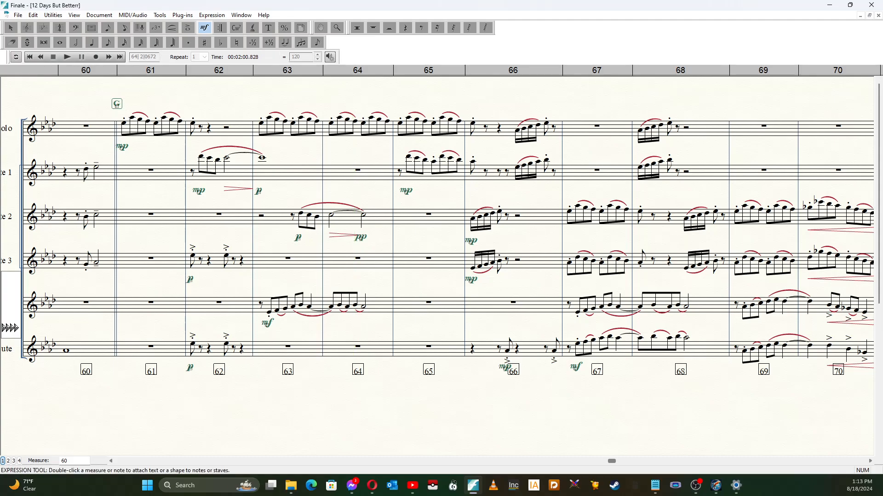
key(Escape)
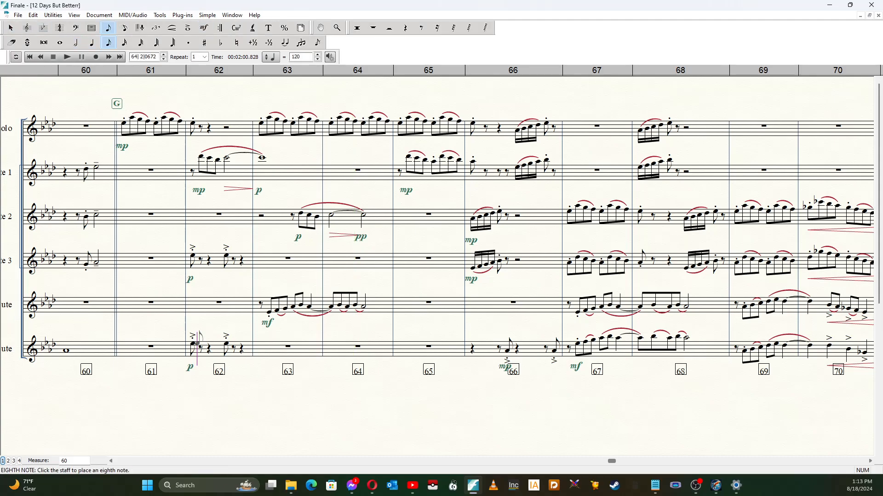
- Copy measure 62's second accented eighth note and its rest to the start of measure 63 in Flute 3 and the lowest flute
click(239, 261)
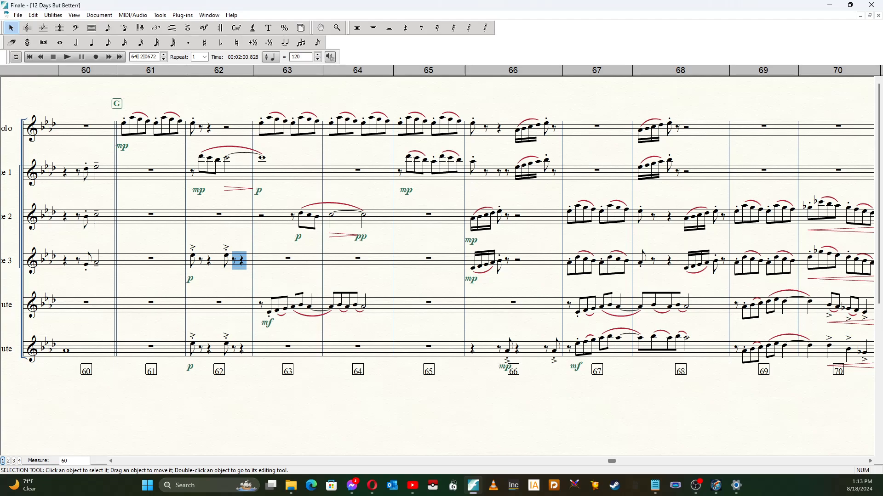
drag(222, 259, 260, 264)
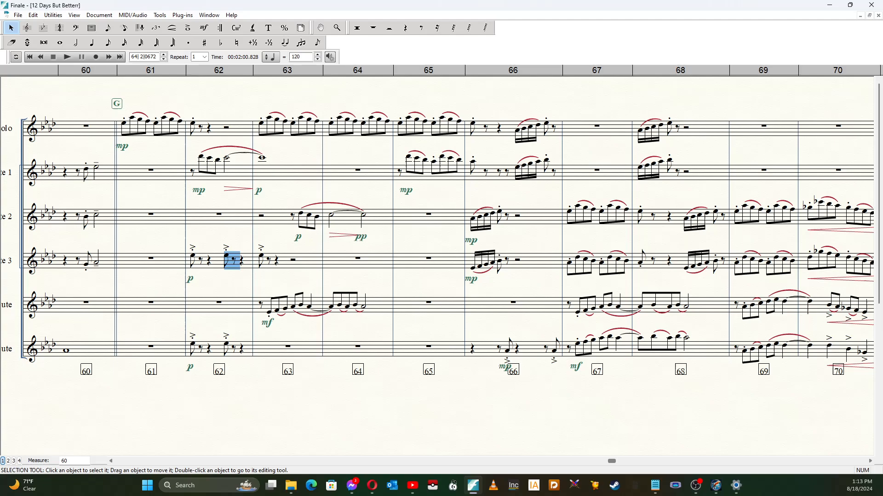
drag(224, 327, 260, 351)
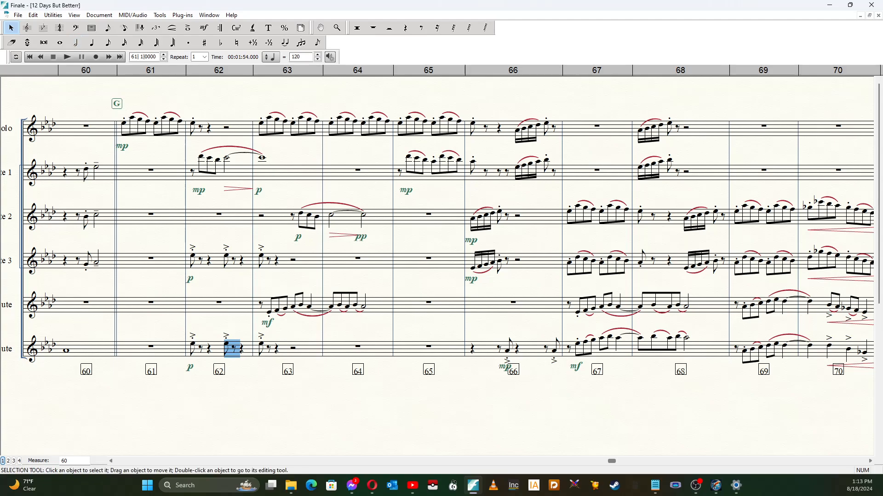
- Play back the score from measure 61 and stop in measure 65
click(67, 57)
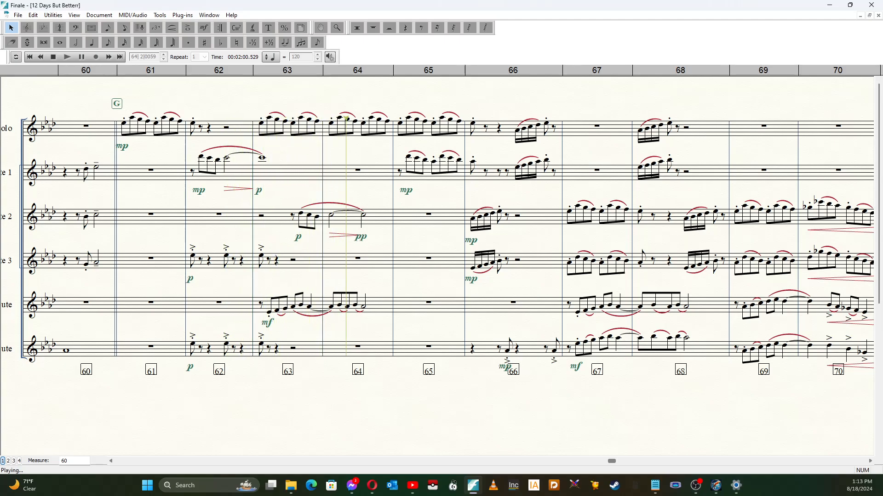
key(space)
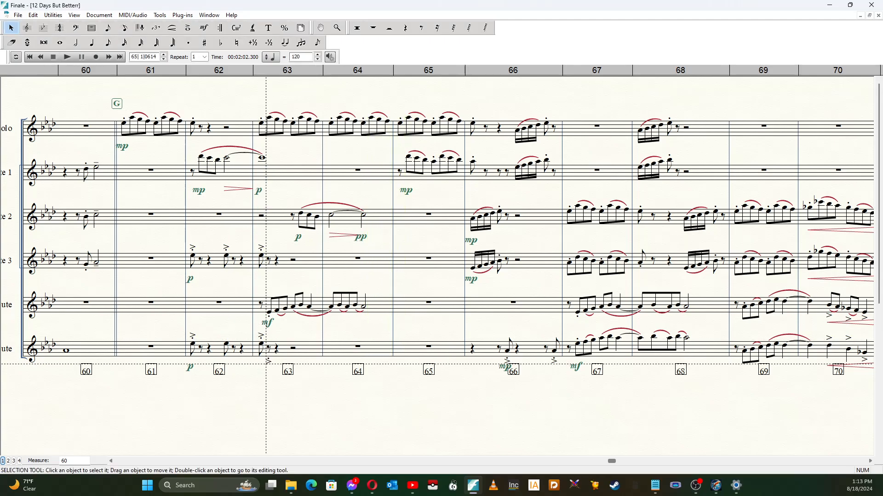
key(space)
- Look through the whole score from measure 1 to the final measures after rehearsal mark I
key(ctrl+Home)
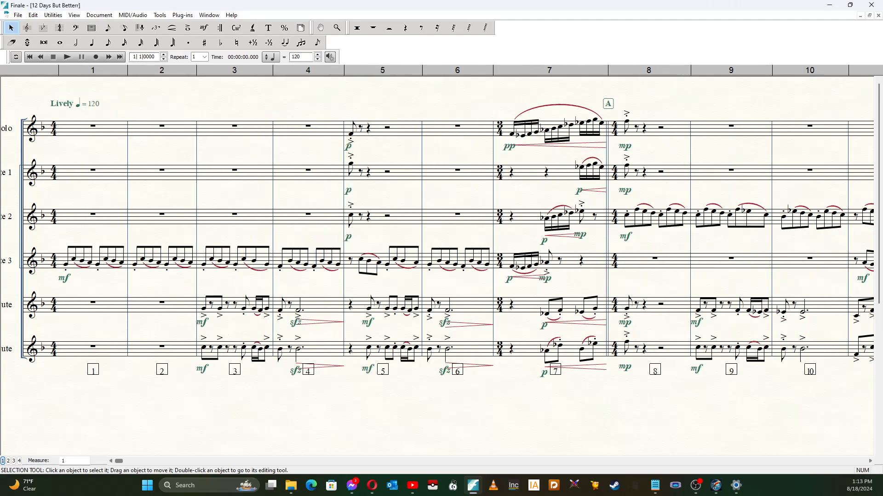
key(End)
key(End)
key(End)
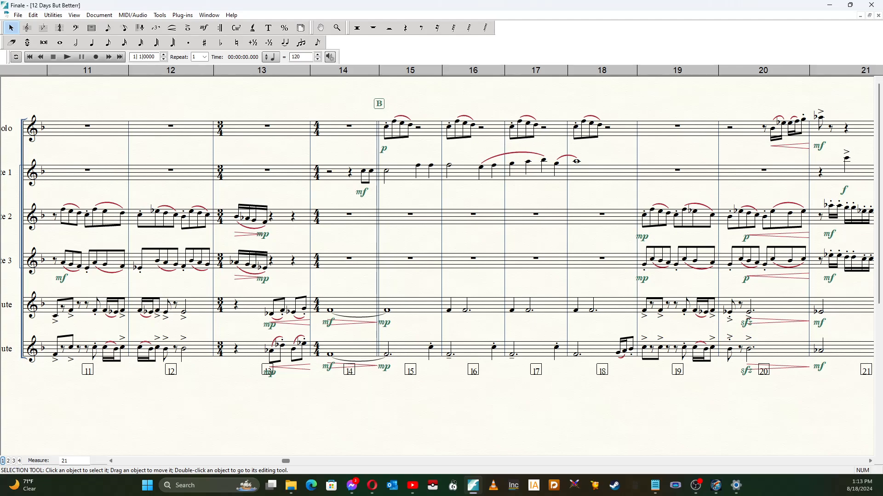
key(End)
key(End)
key(End)
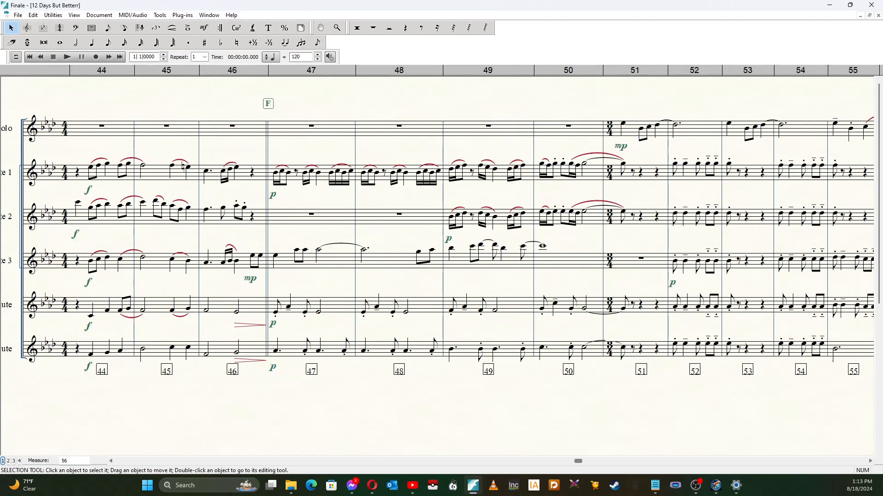
key(End)
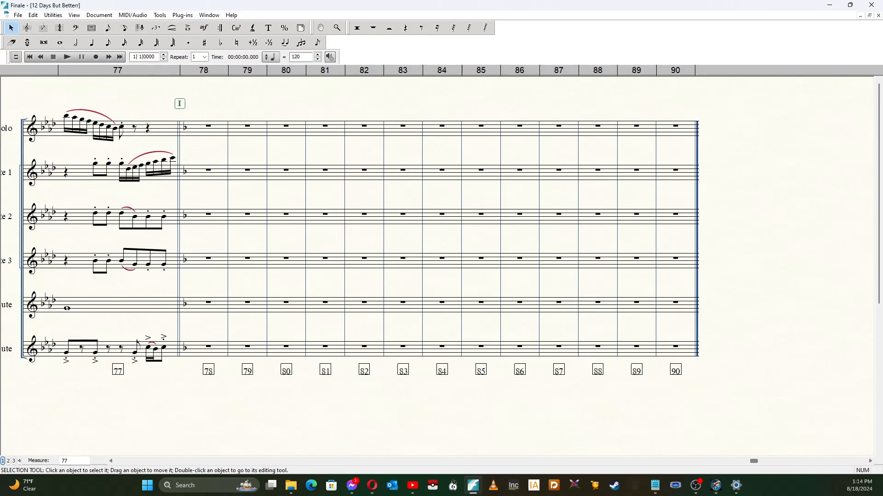
drag(157, 57, 131, 57)
text(78)
click(27, 42)
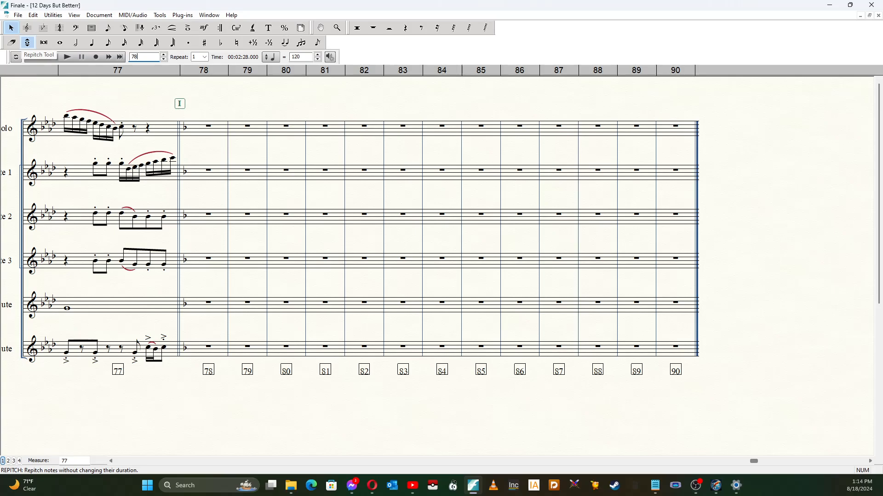
key(Escape)
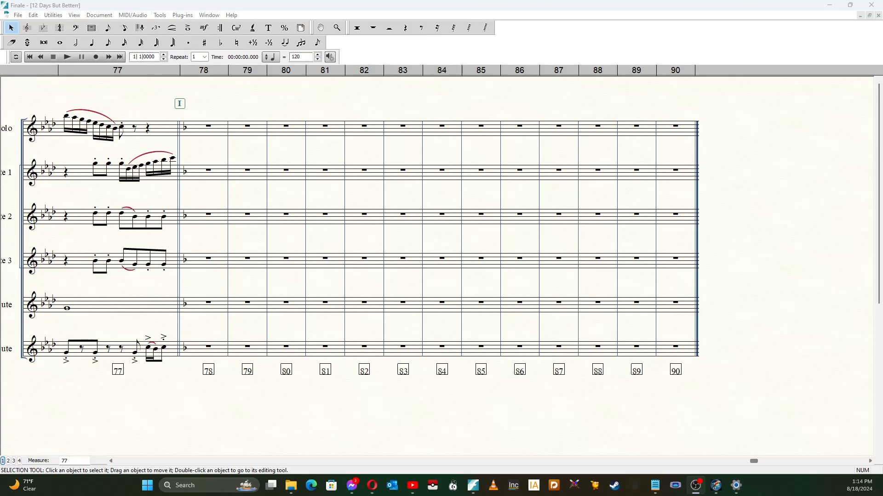
- Play back the whole score from measure 1 and stop in measure 80
click(67, 57)
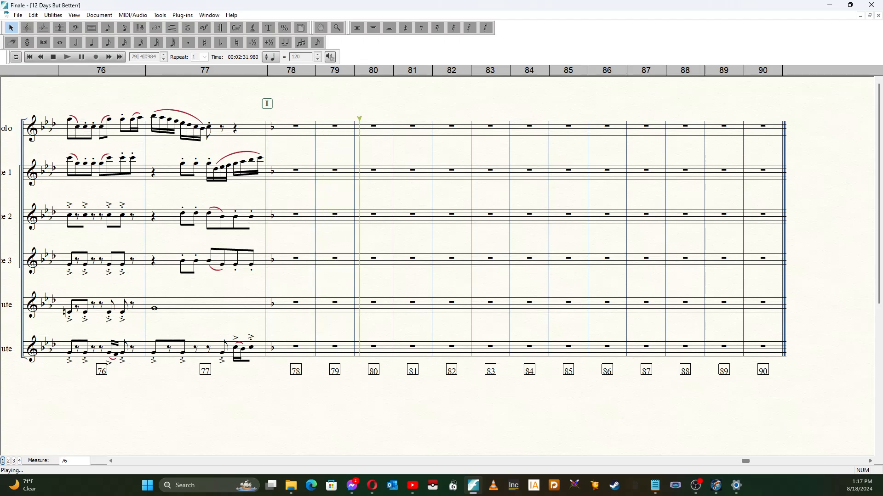
click(53, 57)
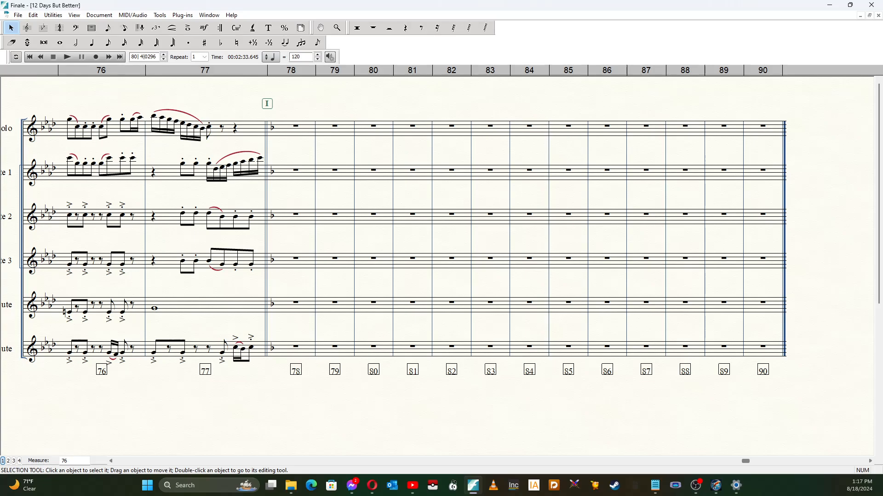